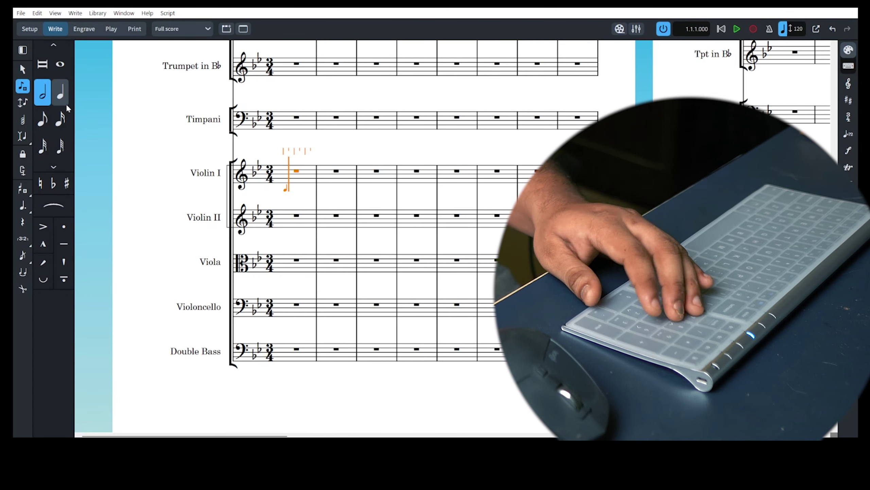
Switch the note input duration through quarter, eighth and sixteenth and back to eighth, toggling the rhythm dot on and off.
key("6")
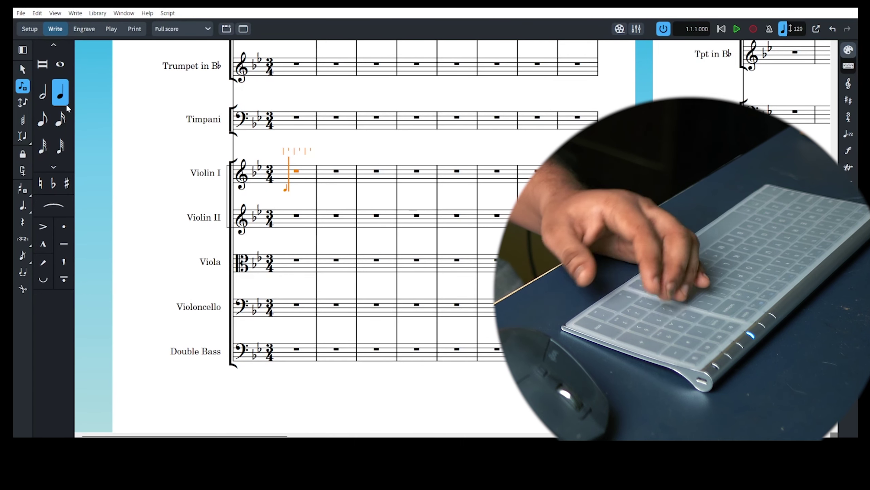
key("5")
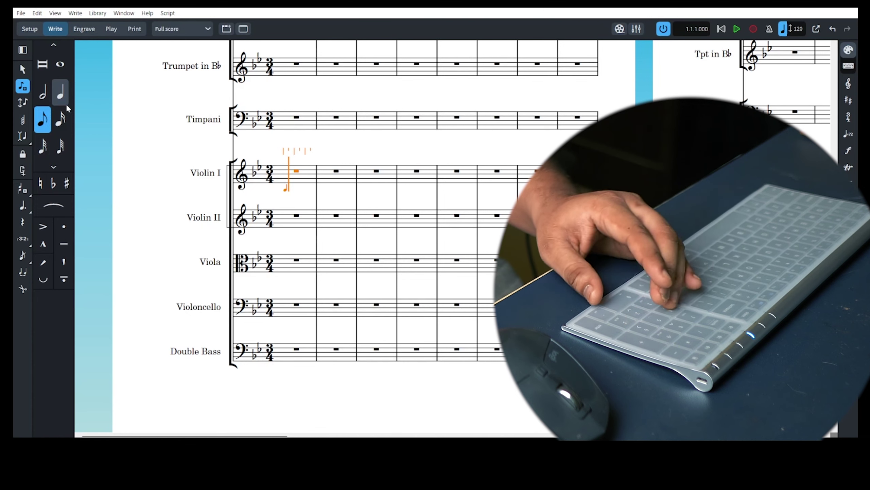
key("4")
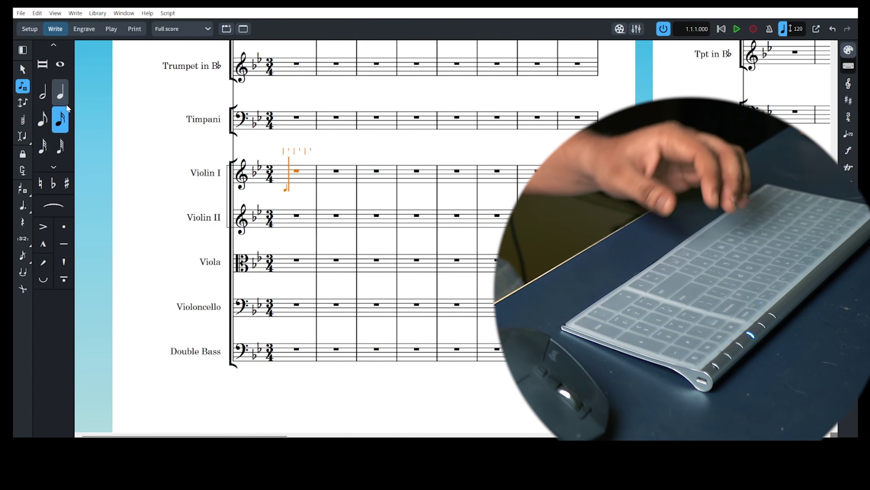
key("period")
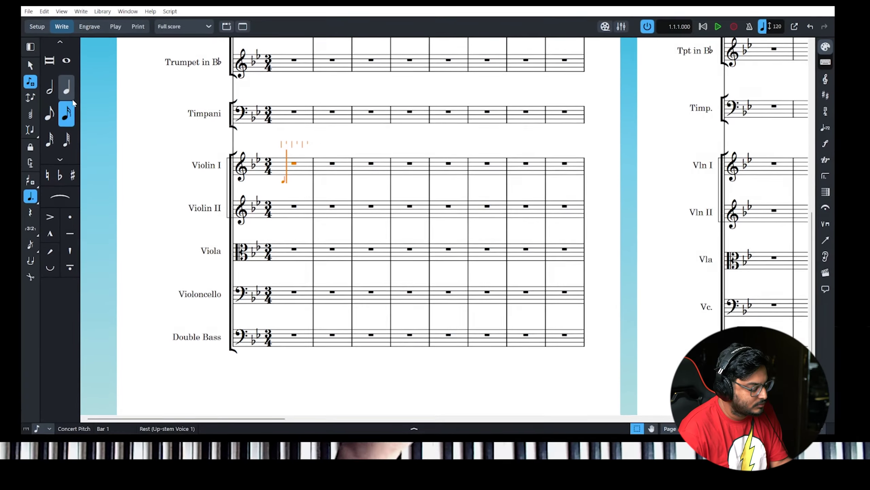
key("5")
key("period")
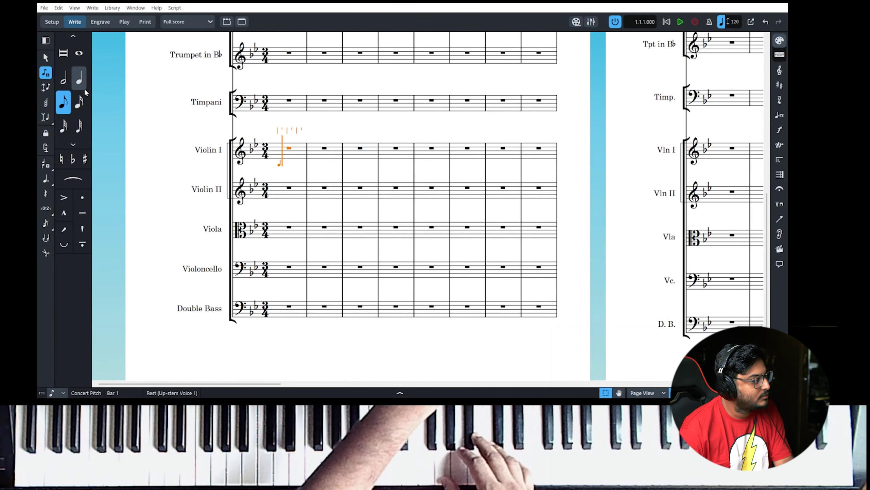
Enter the Violin I melody in bars 1–4 from a quarter note D4 to a half note D4, and play it back.
left_click(84, 87)
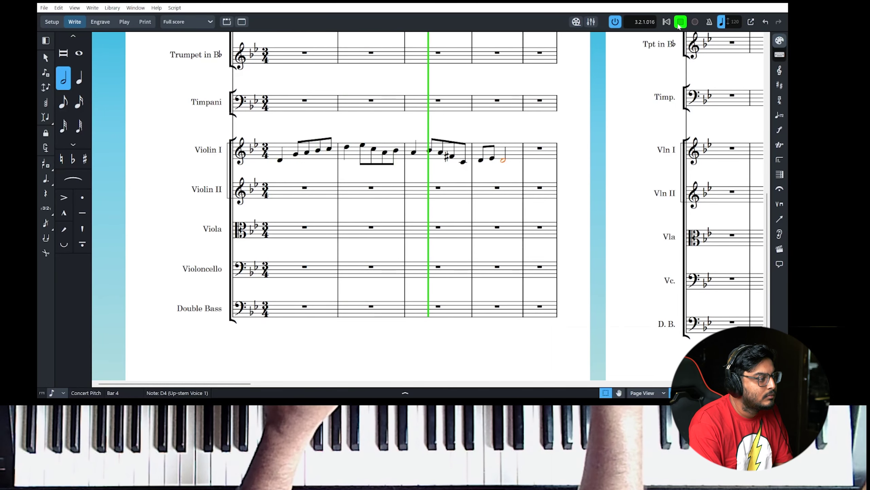
left_click(680, 24)
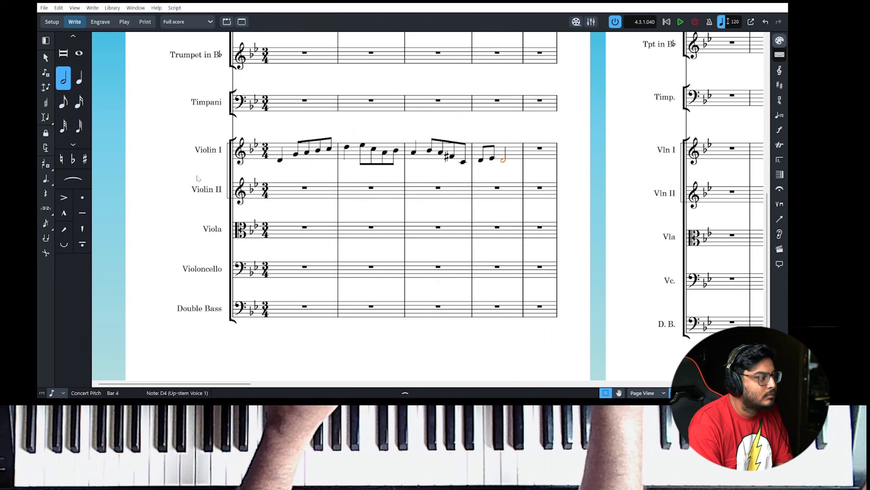
Add staccato to the four eighth notes in bar 1 of Violin I.
left_click(279, 164)
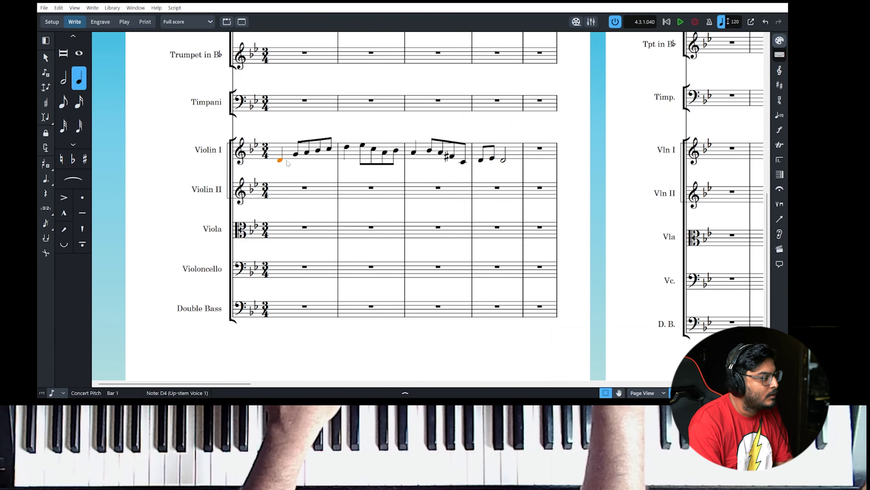
left_click(295, 155)
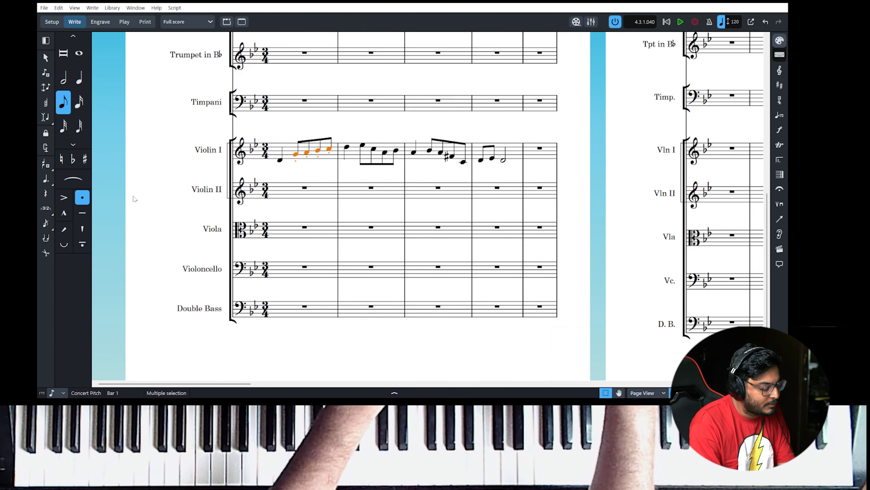
key("Escape")
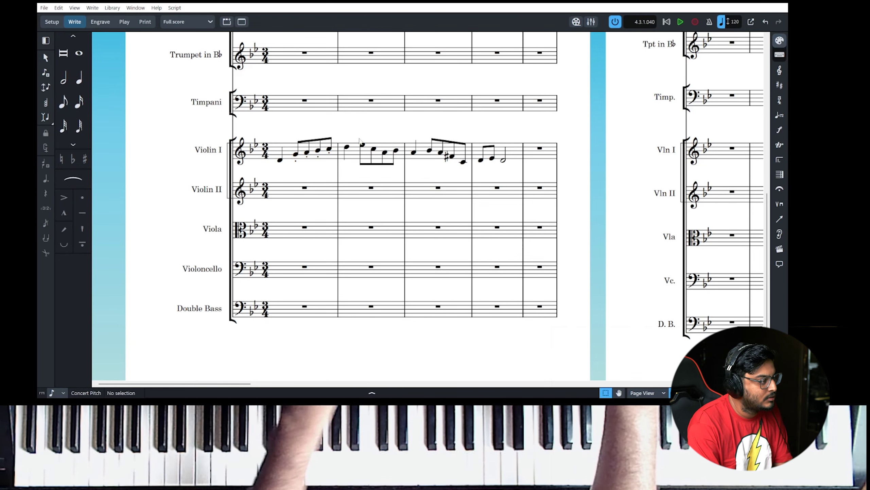
Add staccato to the eighth notes in bars 2, 3 and 4 of Violin I.
left_click(363, 146)
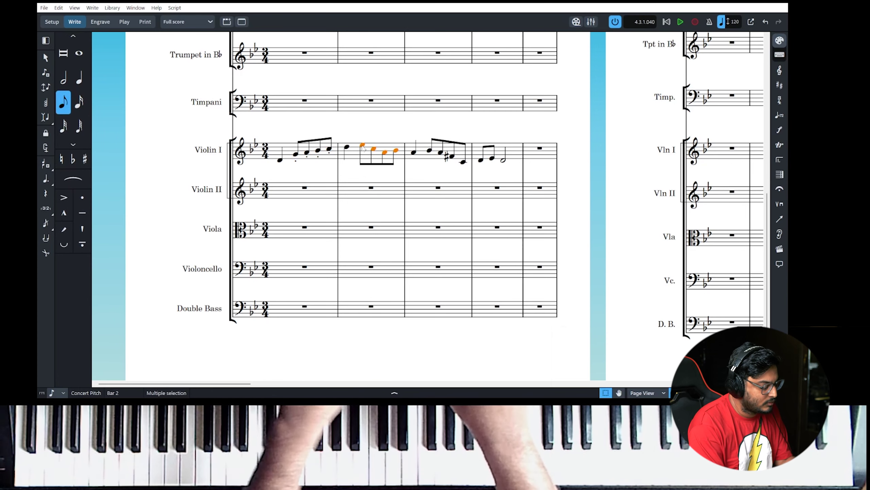
key("]")
key("Right")
key("Right")
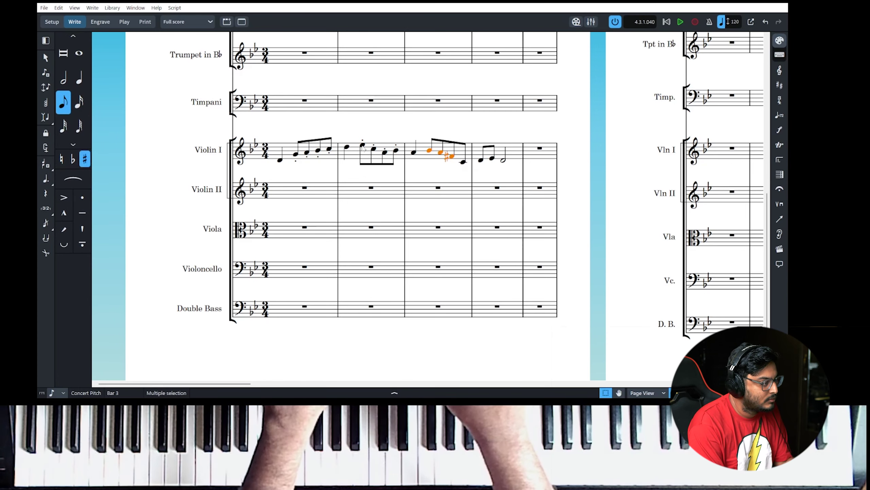
key("bracketright")
key("Right")
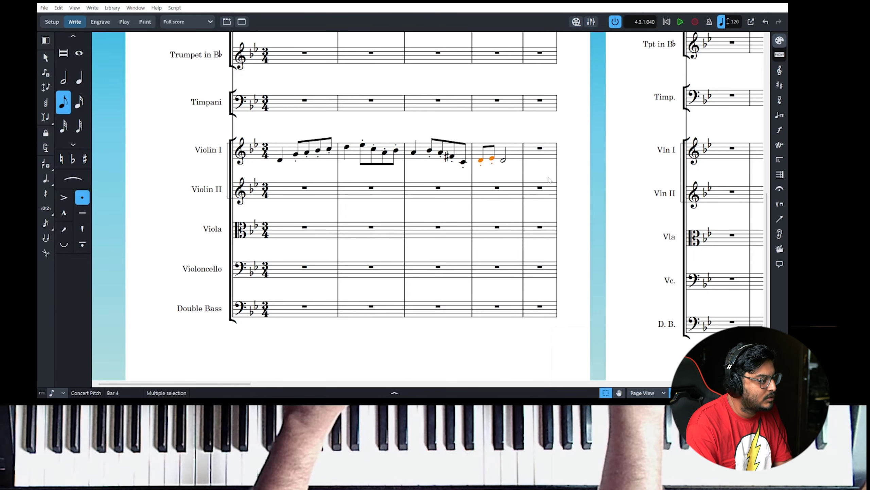
Play back the Violin I melody through bar 4 to check the staccato articulation.
left_click(670, 70)
left_click(676, 27)
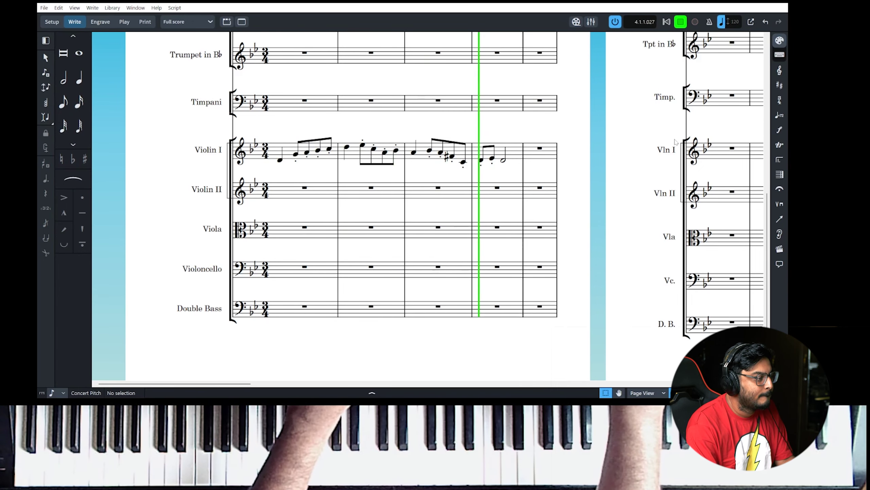
left_click(680, 22)
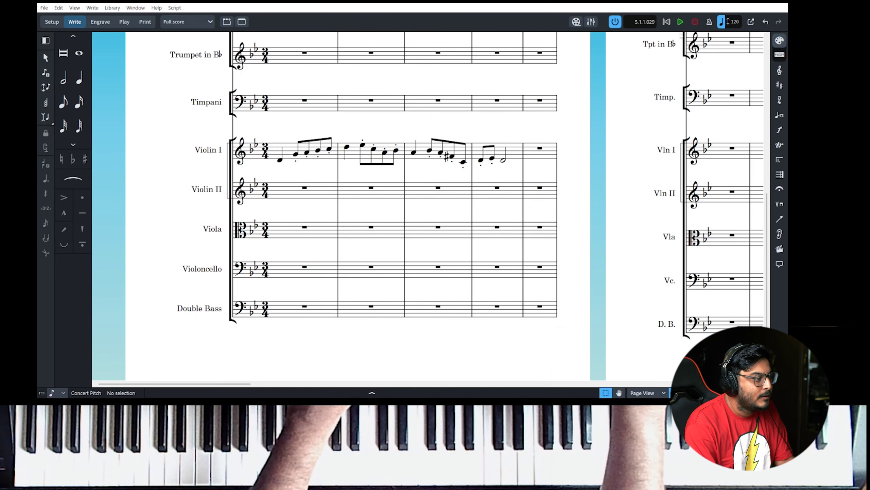
Add a trill to the half note in bar 4 of Violin I and select the rest in bar 5.
left_click(504, 161)
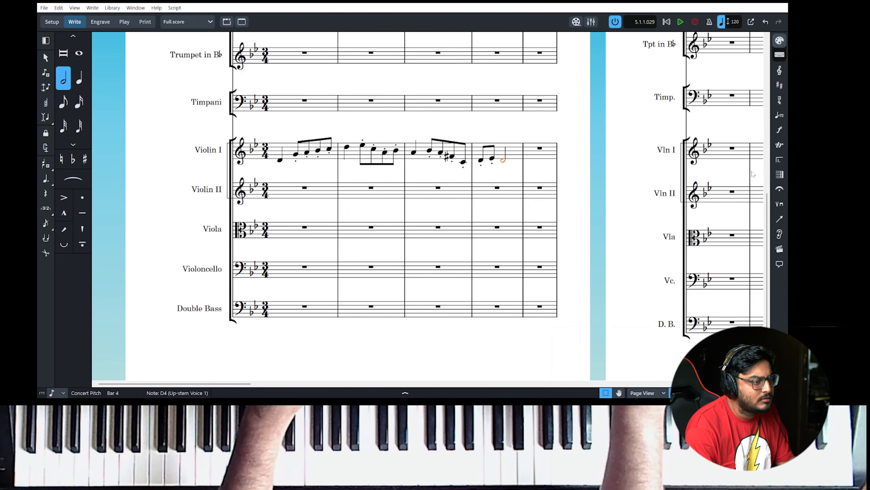
left_click(778, 145)
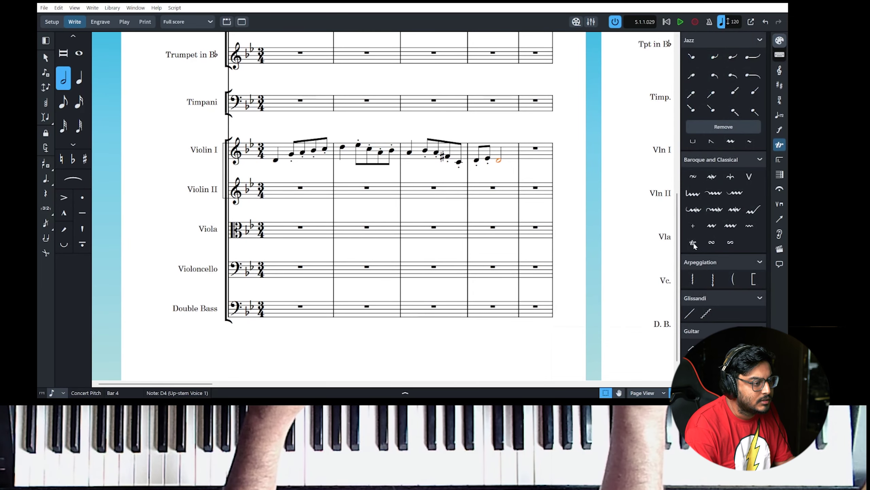
left_click(667, 24)
left_click(527, 153)
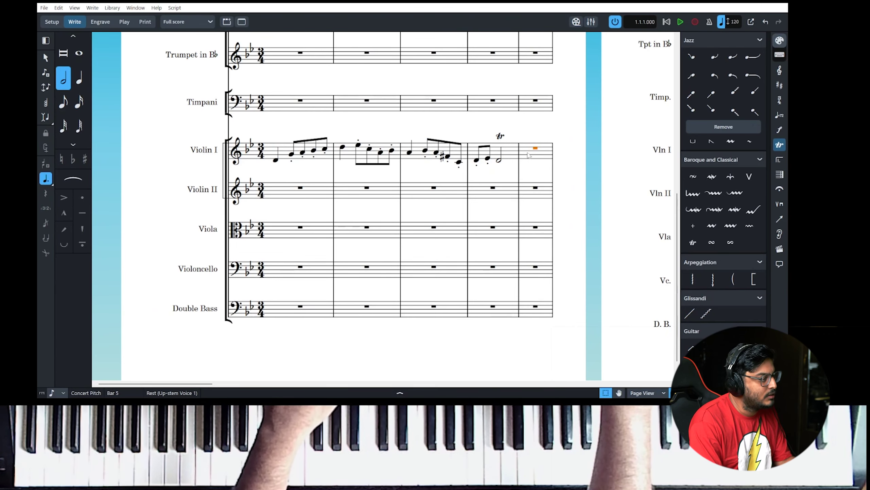
key("Return")
key("6")
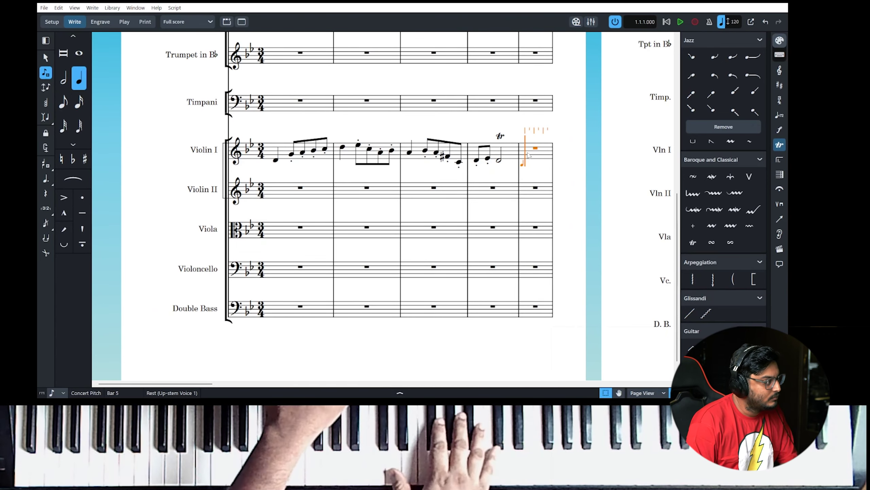
key("Escape")
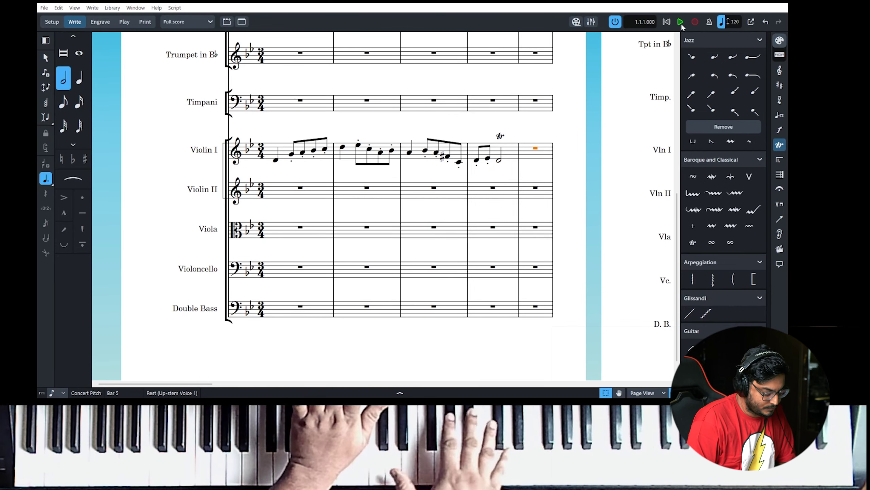
Record the continuation of the Violin I melody in real time into bars 5–8.
left_click(695, 23)
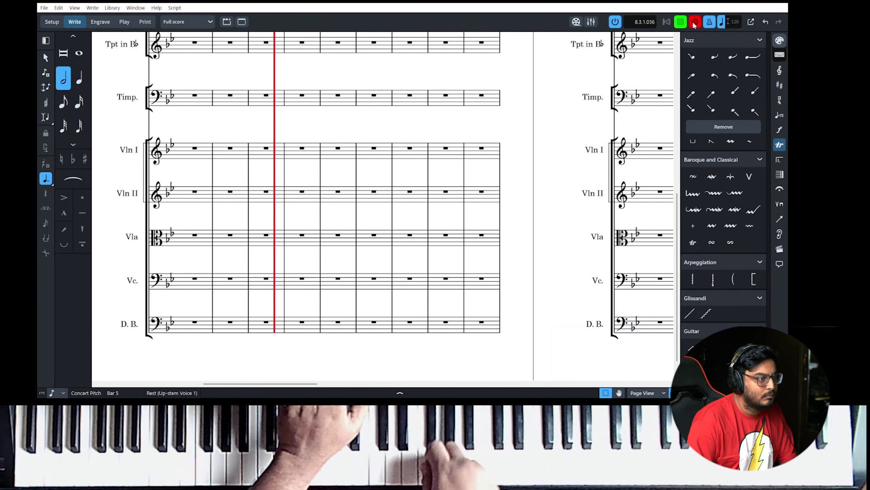
left_click(694, 23)
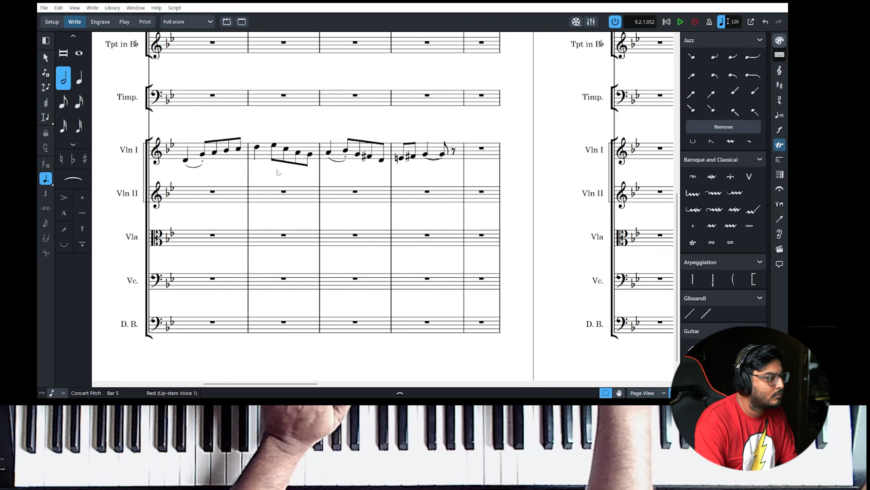
scroll(285, 169, "left", 5)
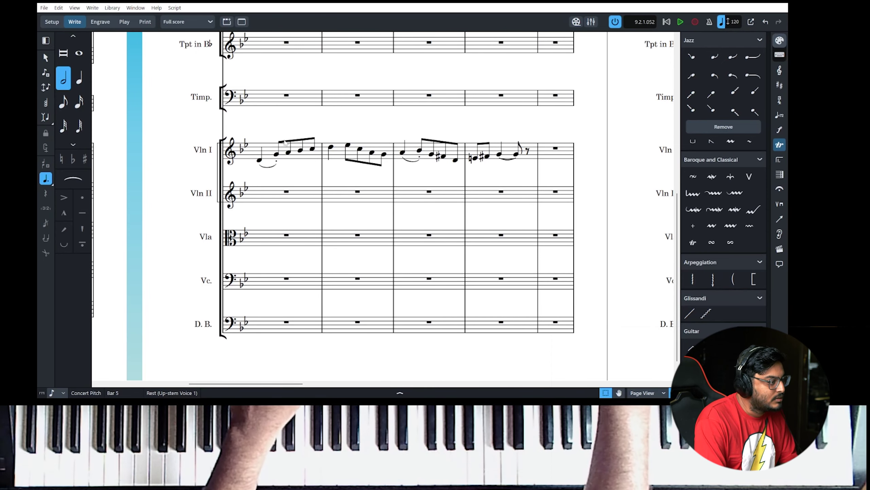
Add staccato to the last three eighth notes in bar 5 of Violin I.
left_click(270, 168)
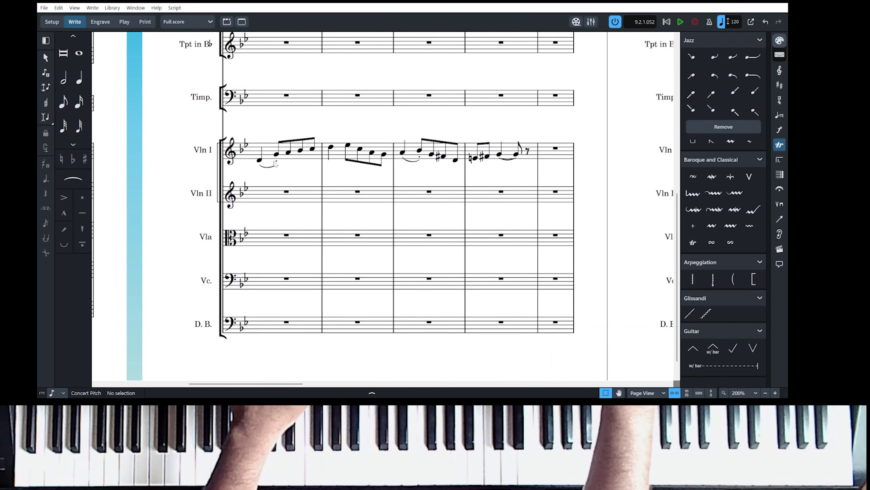
left_click(289, 153)
key("shift+Right")
key("shift+Right")
key("]")
Add staccato to the eighth notes in bars 6 and 7 of Violin I.
key("Right")
key("Right")
key("shift+Right")
key("shift+Right")
key("shift+Right")
key("]")
Add staccato to the two opening eighth notes in bar 8 of Violin I and make the following G4 a half note.
key("Right")
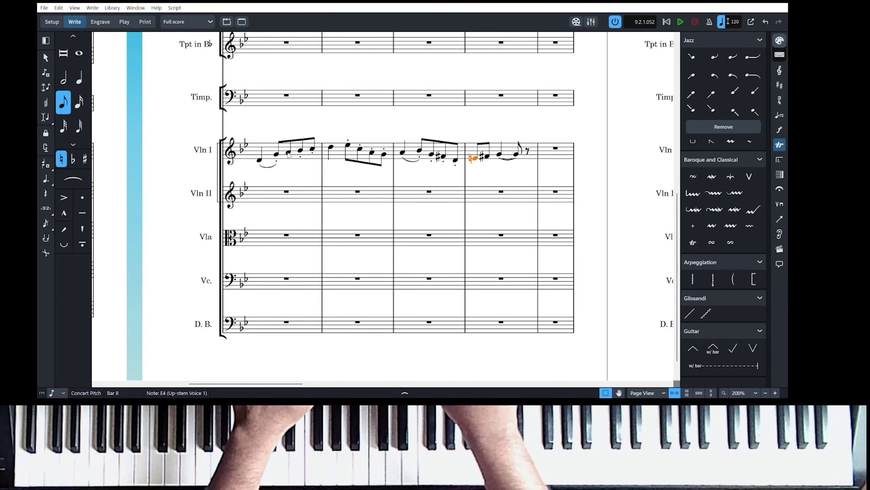
key("]")
key("Right")
key("7")
Delete the trill in bar 4 of Violin I and shorten the D4 under it to a quarter note.
left_click_drag(157, 155, 422, 155)
left_click(337, 141)
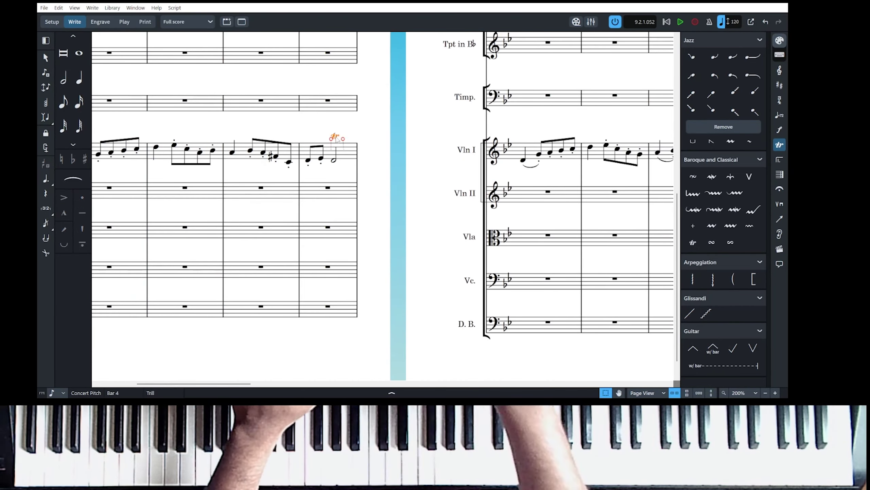
key("Delete")
key("6")
Play back the Violin I melody and delete the slur at the start of bar 7.
key("space")
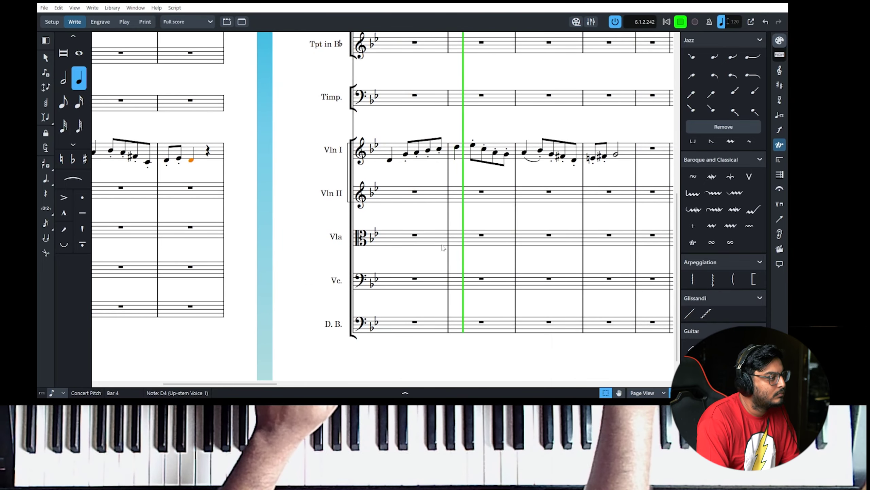
key("space")
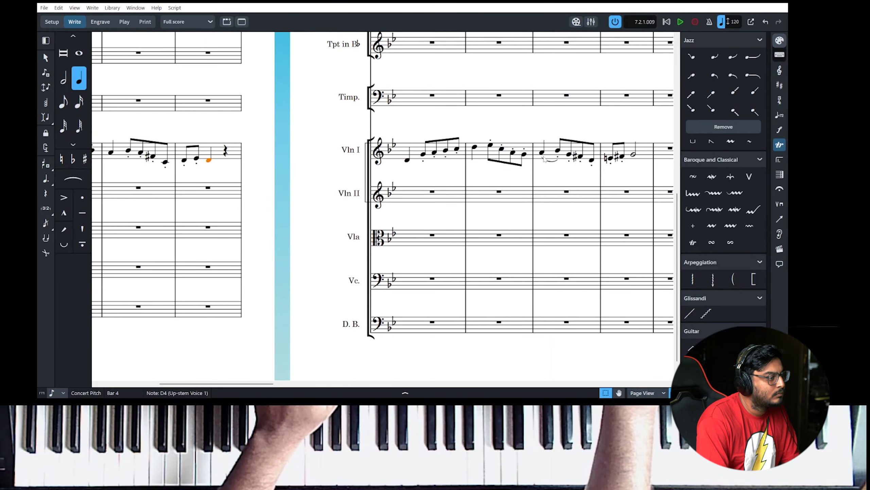
left_click(546, 163)
key("Delete")
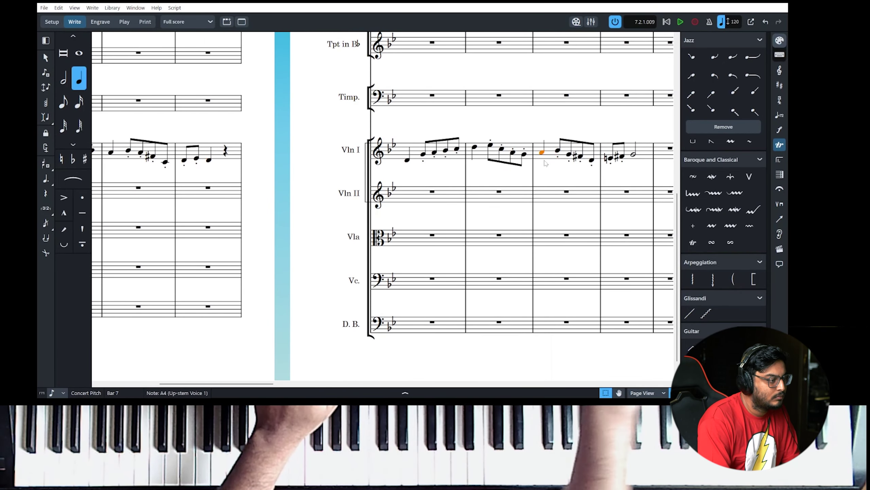
scroll(170, 236, "left", 2)
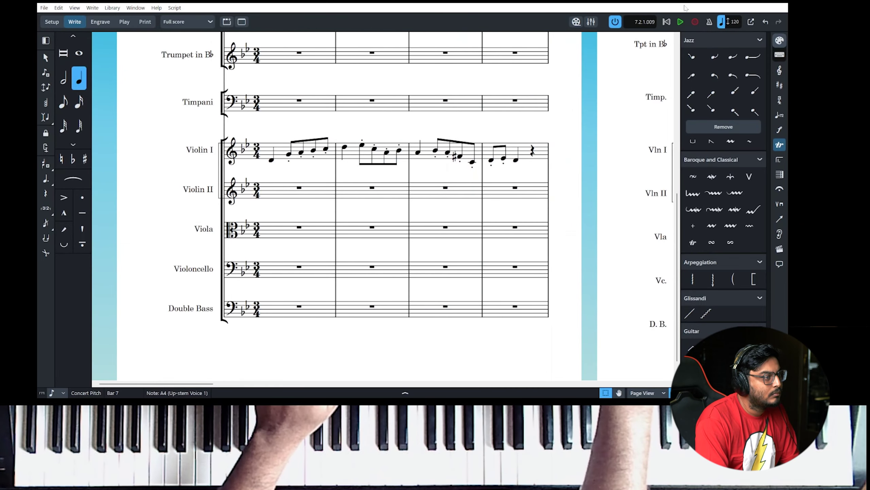
left_click(681, 22)
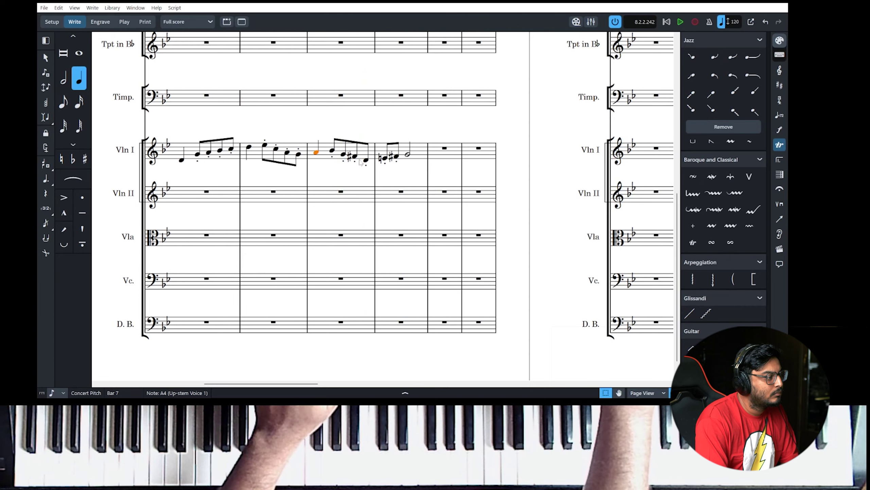
Start the Violin II part in bar 1 with a quarter note G3, undoing the two quarter notes entered after it.
scroll(212, 244, "left", 2)
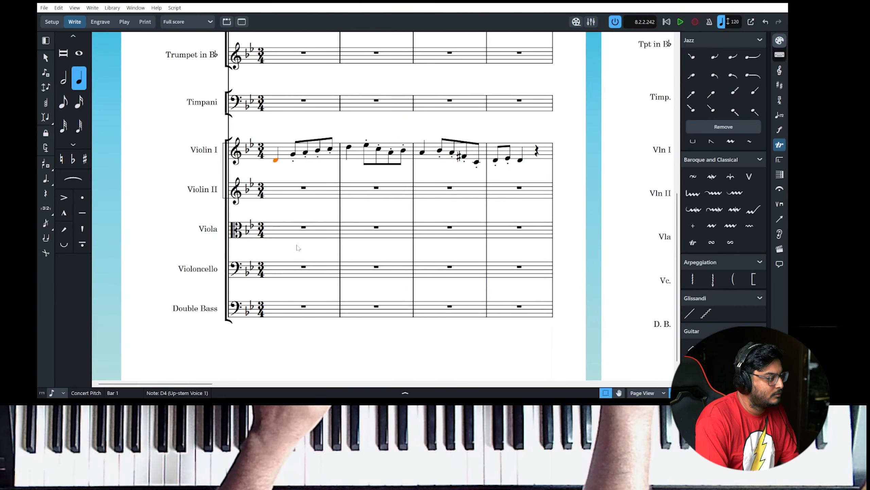
left_click(304, 192)
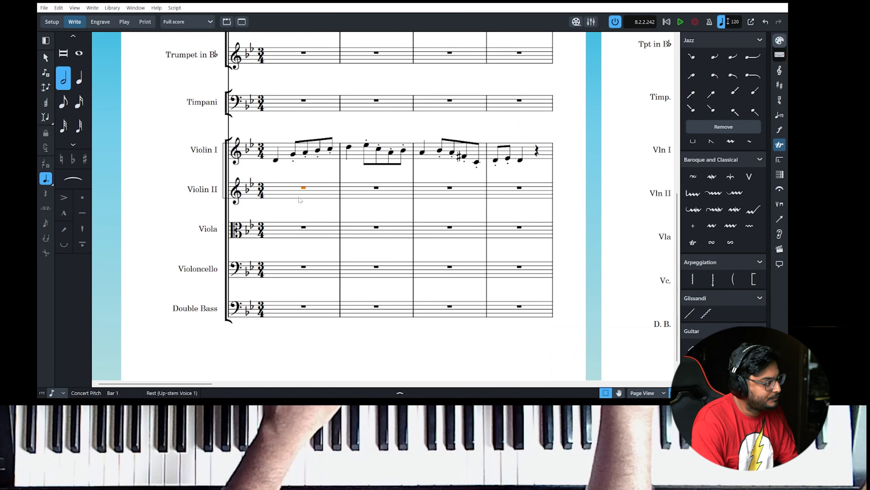
key("shift+n")
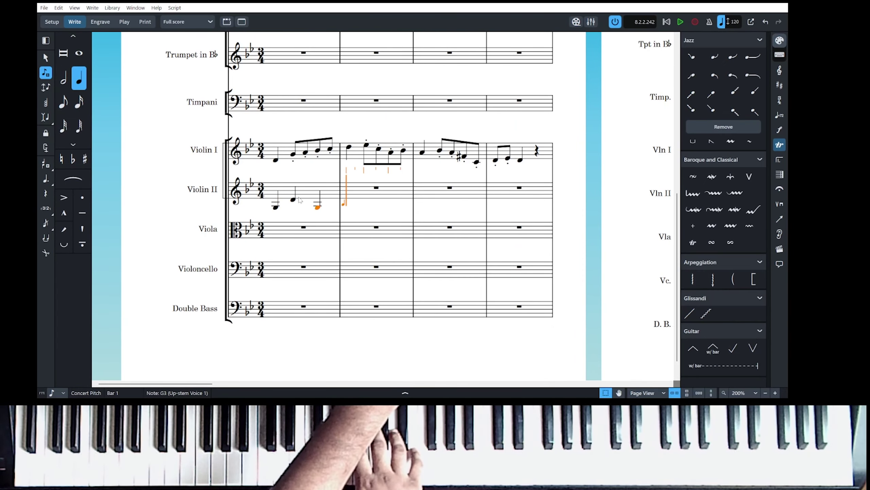
key("ctrl+z")
key("ctrl+z")
Complete bar 1 of Violin II with eighths D4, C4 and quarter G3, and fill bar 2 with eighths D4, C4 and two quarter G3s.
key("5")
key("6")
key("5")
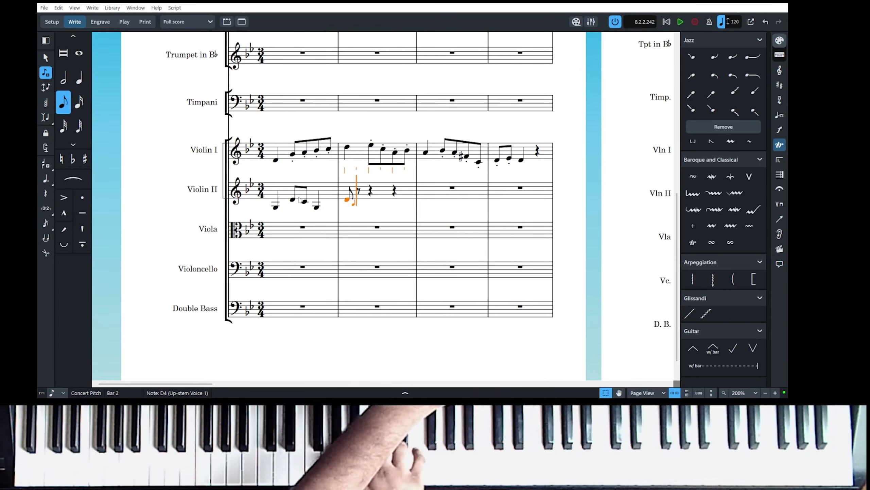
key("6")
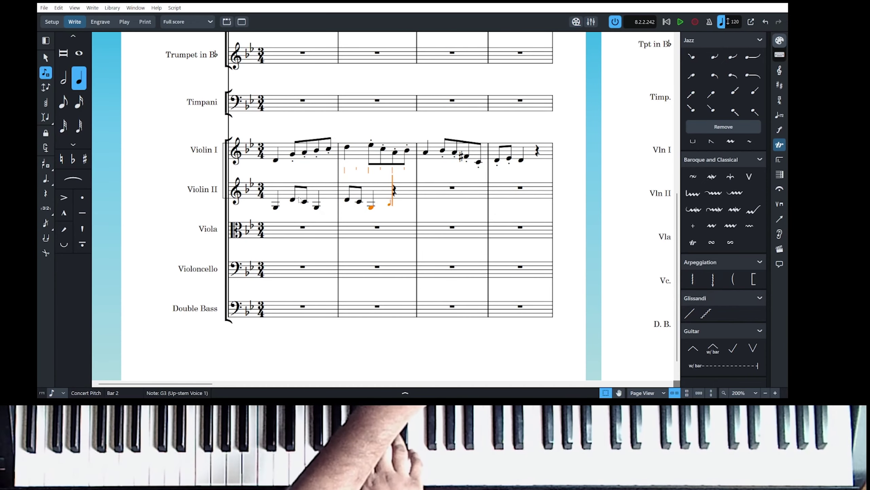
key("5")
key("ctrl+z")
key("6")
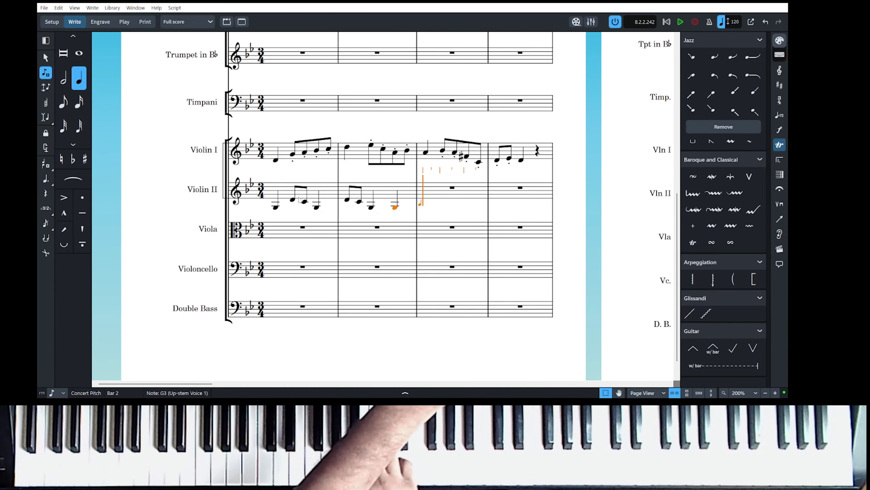
Enter quarter A3 and eighths C4, A3, C4, A3 in bar 3 of Violin II, and two eighth G3s plus a quarter G3 in bar 4.
key("5")
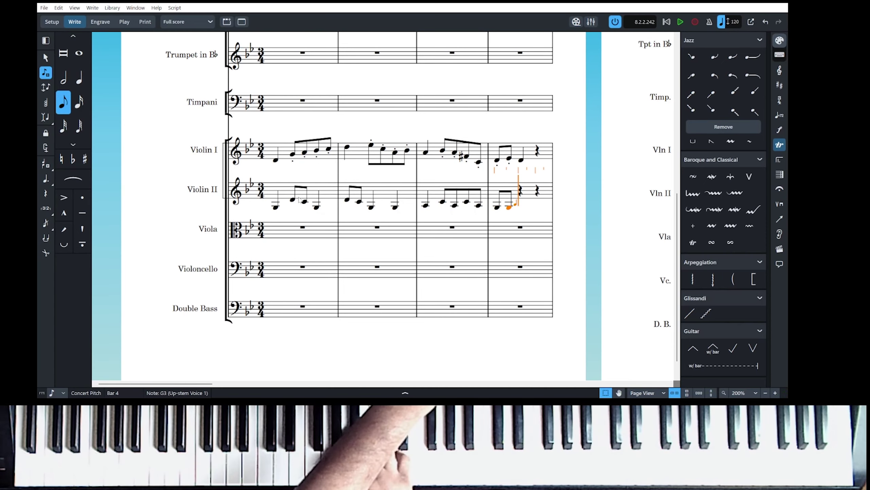
key("6")
key("Escape")
Add staccato to the two eighths and the final G3 in bar 1 of Violin II, and to both G3 quarter notes in bar 2.
left_click(293, 200)
key("shift+Right")
key("shift+Right")
key("bracketright")
key("Right")
key("Right")
key("Left")
key("Right")
key("Right")
key("bracketright")
key("Right")
key("bracketright")
key("Right")
key("Right")
Add staccato to the four eighth notes in bar 3 of Violin II and the two eighth notes in bar 4.
key("shift+Right")
key("shift+Right")
key("shift+Right")
key("bracketright")
key("Right")
key("shift+Right")
key("shift+Right")
key("Right")
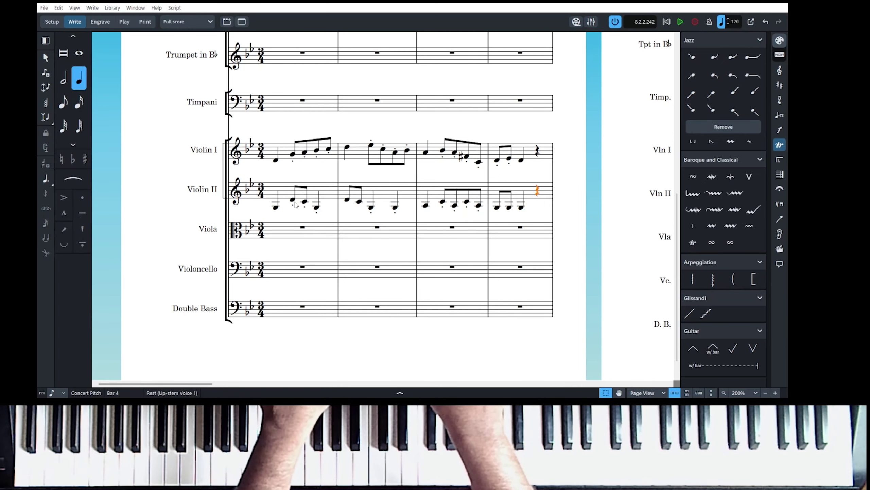
key("Left")
key("Left")
key("shift+Left")
key("bracketright")
Play back the two violin parts together.
scroll(273, 295, "right", 3)
key("shift+space")
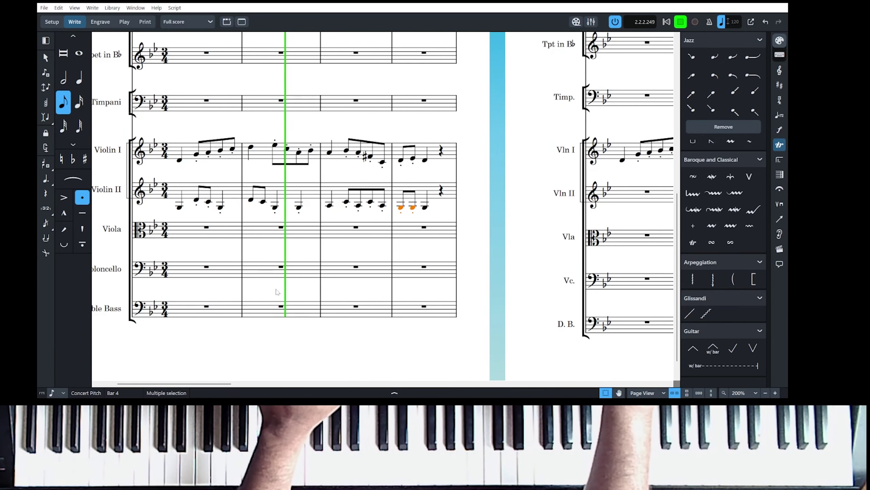
key("space")
left_click(331, 217)
Add a forte dynamic to the first note of Violin I and mezzo-forte to the first note of Violin II, and play the passage back.
scroll(330, 218, "left", 3)
left_click(271, 161)
left_click(275, 160)
left_click(779, 130)
left_click(723, 96)
left_click(276, 208)
left_click(708, 96)
left_click(576, 195)
key("space")
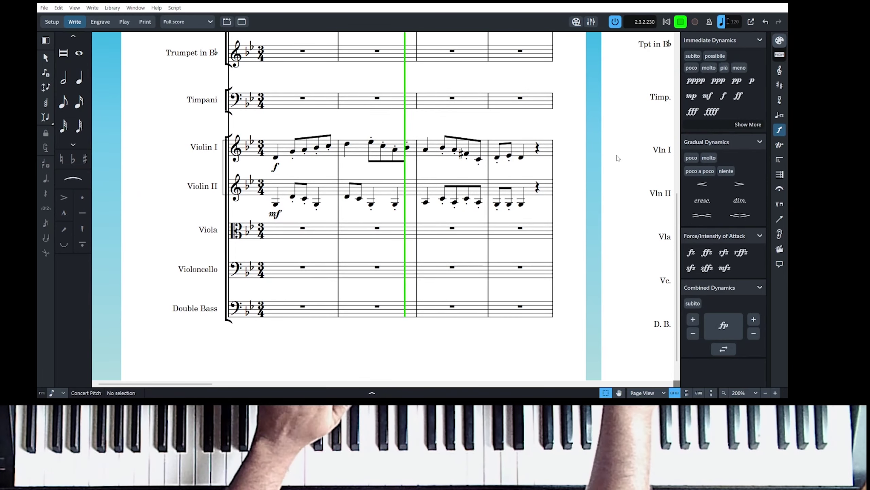
key("space")
Enter staccato eighth notes G3 and G2 on beat 3 of bar 4 in the Violoncello, and play the passage back.
scroll(440, 198, "left", 3)
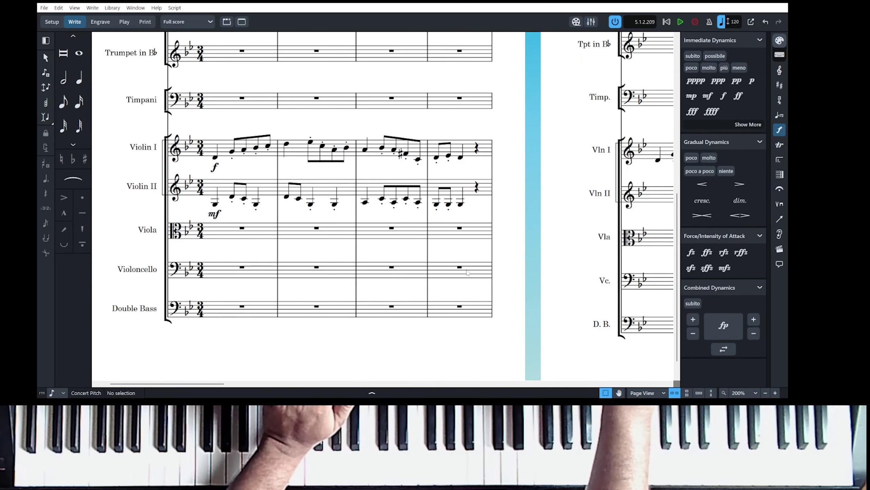
double_click(461, 268)
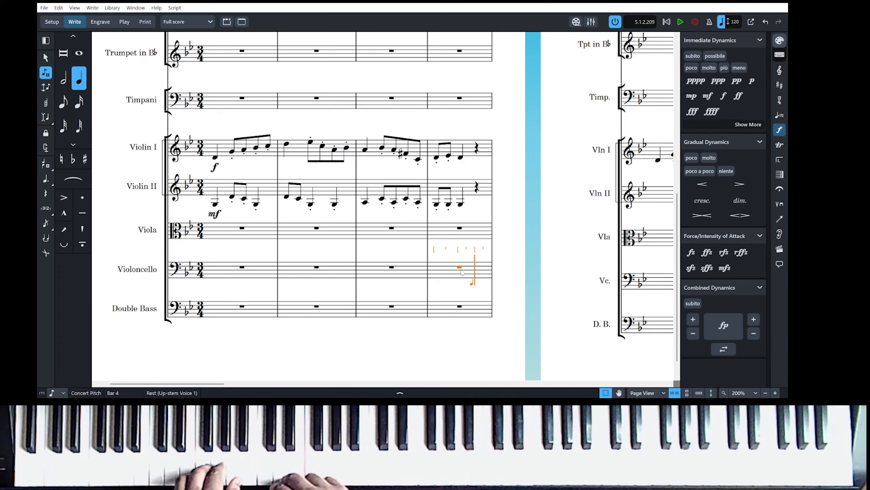
key("ctrl+z")
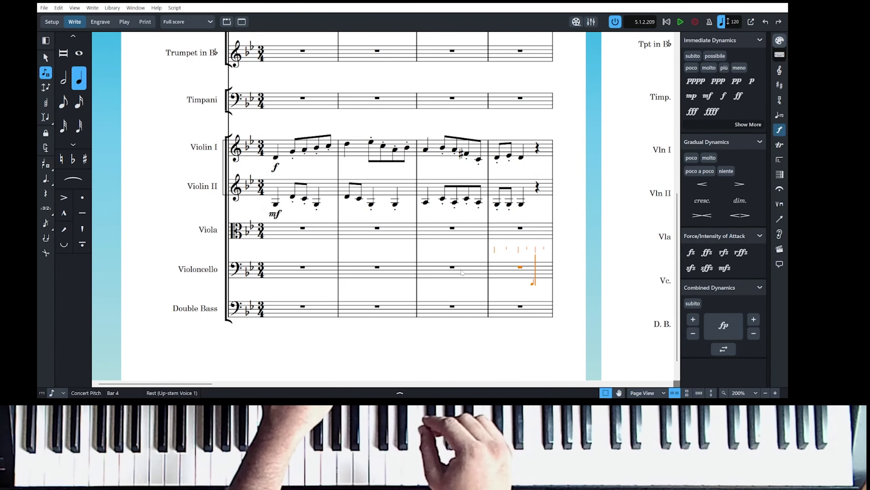
key("5")
key("Escape")
scroll(519, 268, "left", 3)
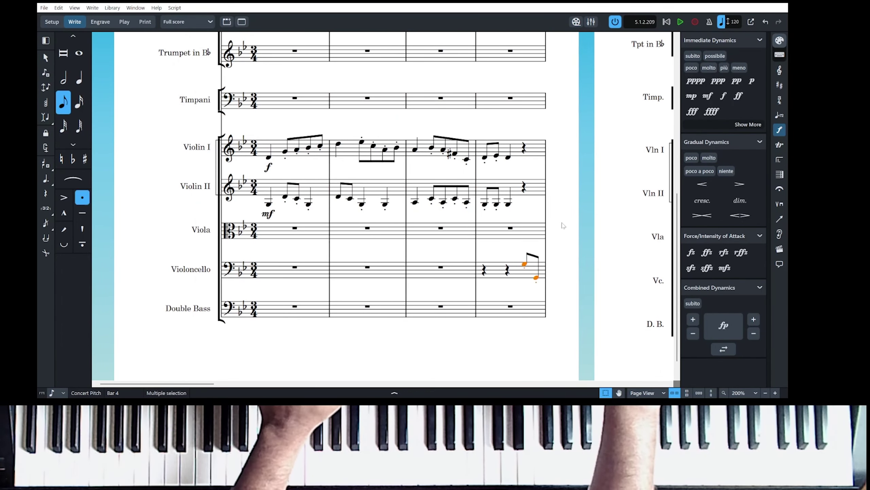
key("Escape")
key("space")
key("space")
Enter four sixteenth notes D3, E♭3, G3 and A3 on beat 3 of bar 4 in the Viola.
double_click(430, 229)
key("4")
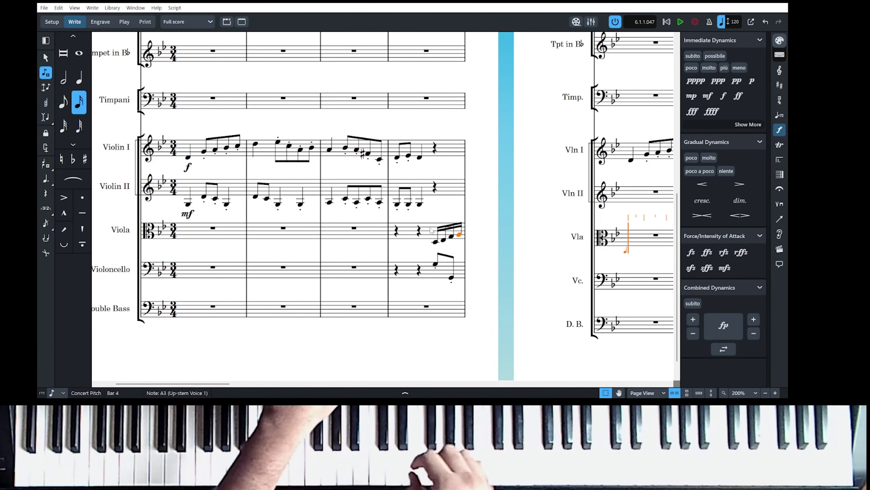
key("Escape")
Play back the passage from bar 1 into bar 5 and examine the Viola pickup in bar 4.
key("space")
scroll(146, 229, "left", 2)
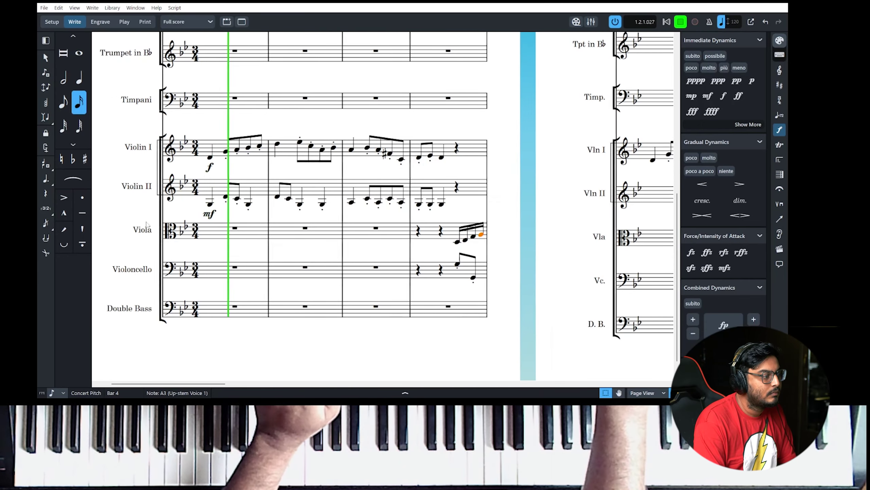
scroll(146, 230, "up", 4)
key("z")
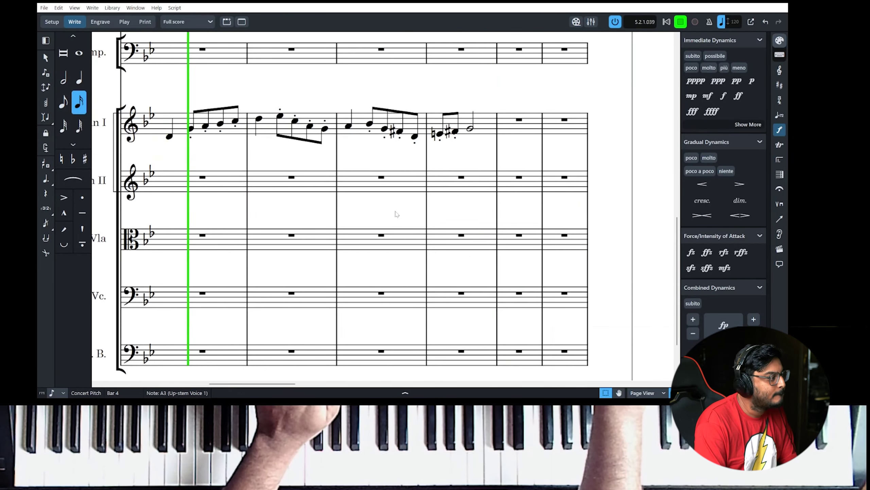
key("space")
scroll(187, 200, "left", 4)
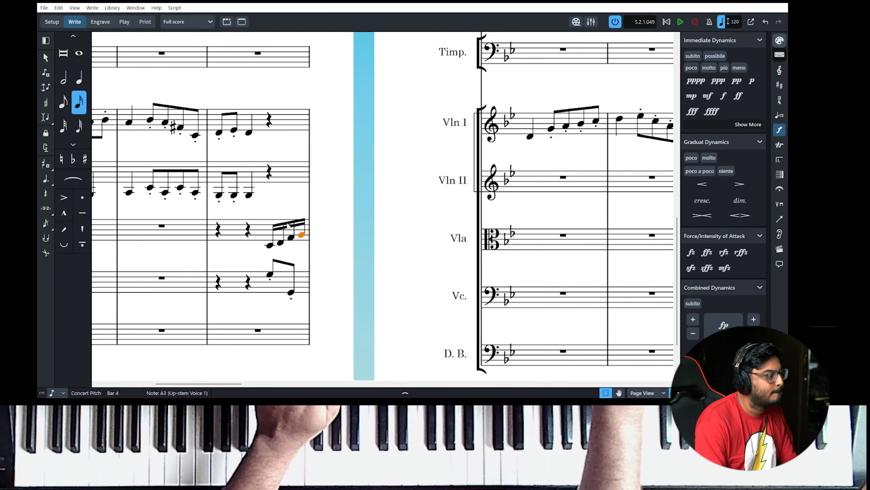
left_click(292, 240)
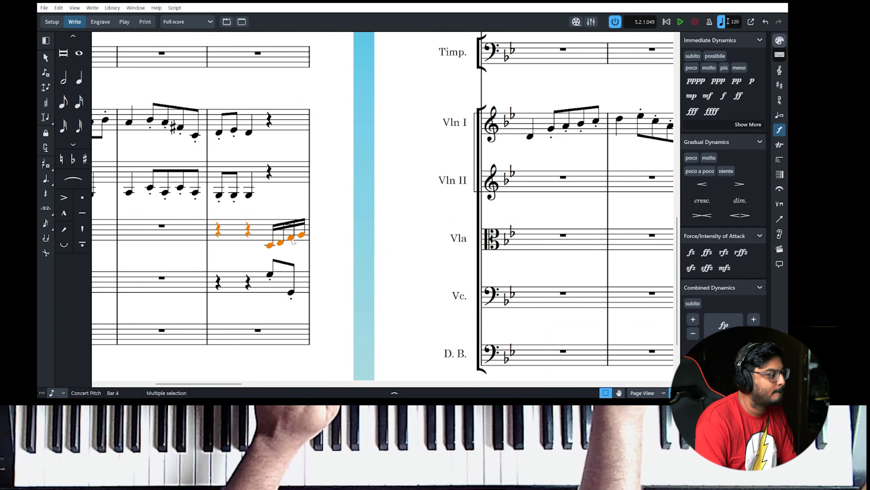
Move the Violin I melody from bars 5–8 to bars 9–12.
scroll(338, 244, "right", 5)
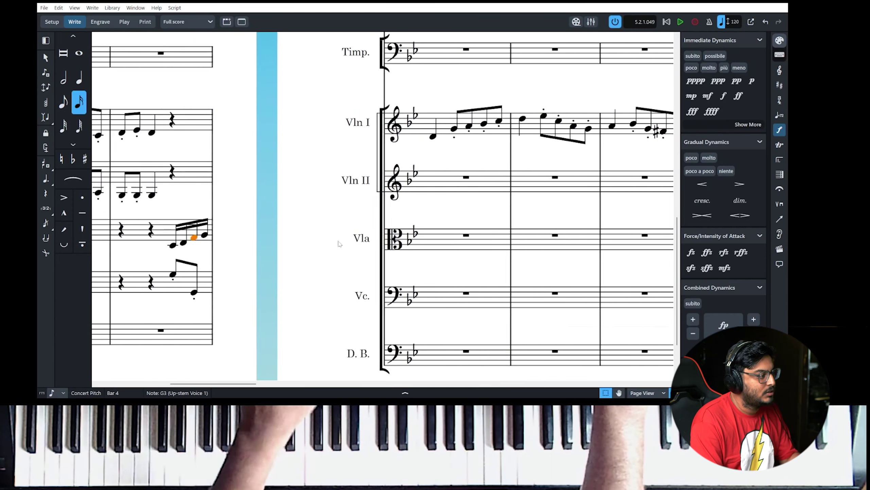
left_click(219, 118)
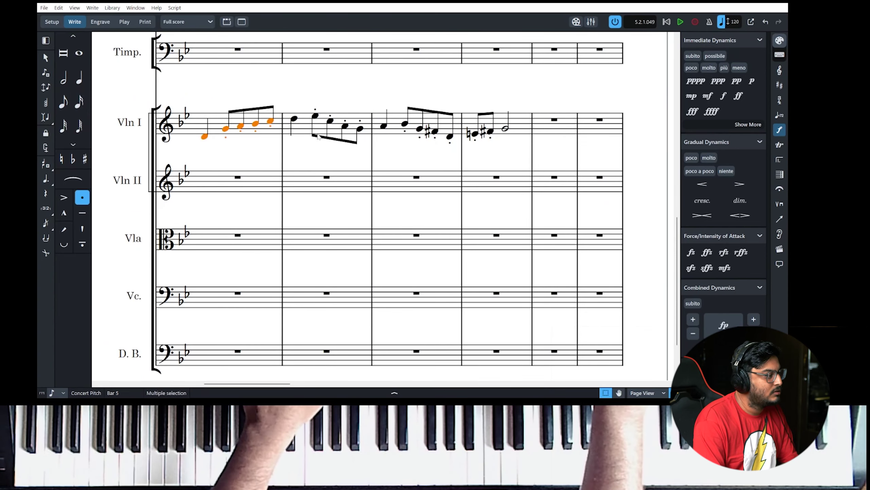
left_click(522, 125, "shift")
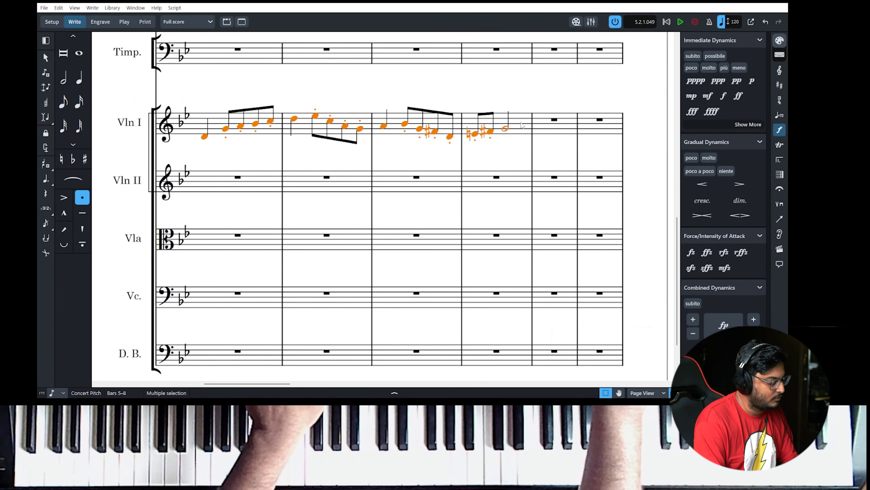
key("Delete")
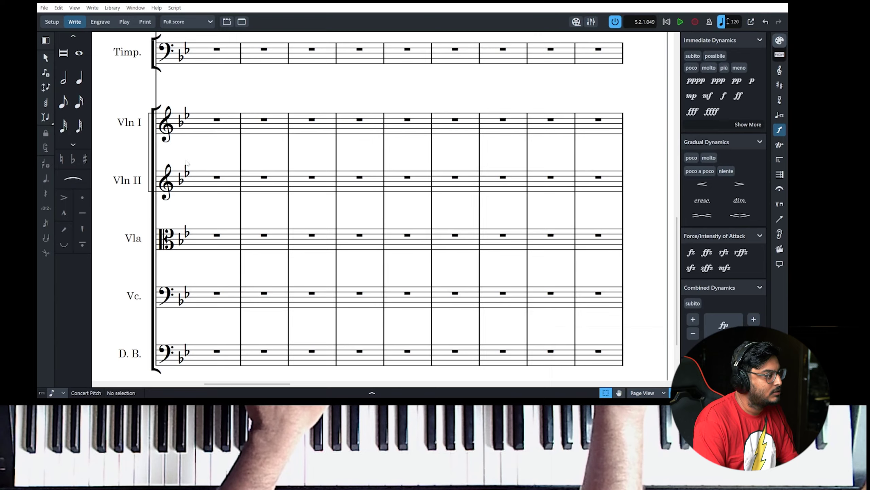
scroll(218, 132, "left", 4)
scroll(219, 131, "right", 5)
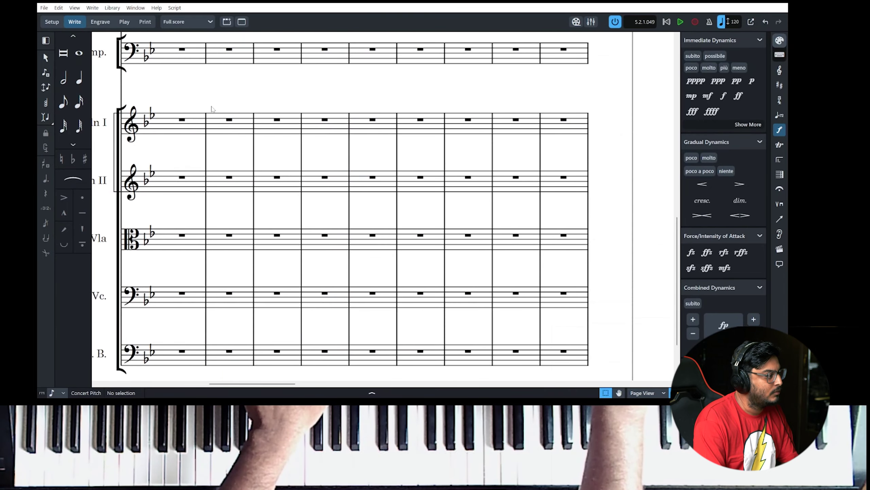
left_click(277, 121)
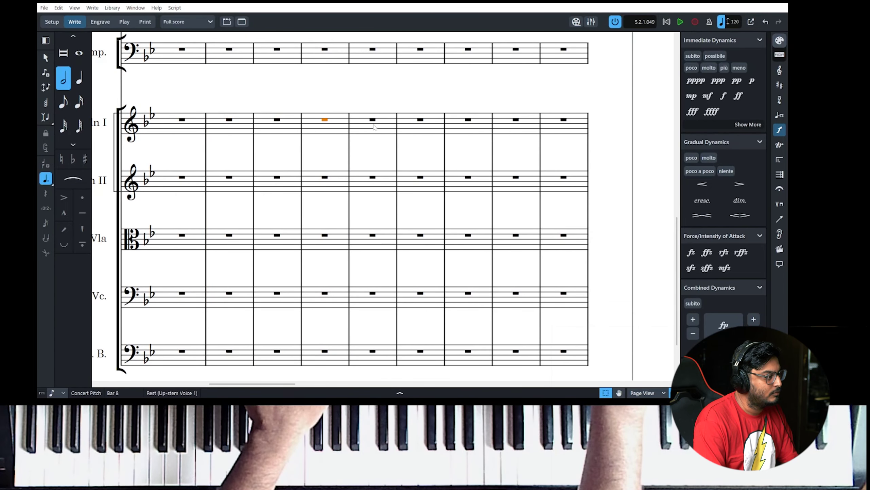
key("ctrl+v")
scroll(343, 213, "left", 6)
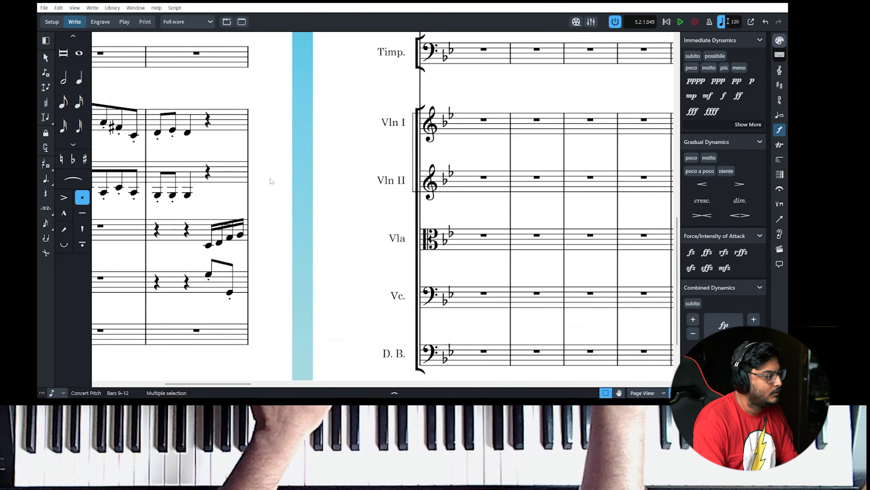
Start the Viola part in bar 5 with staccato eighth notes G3, D3 and G3.
scroll(437, 254, "right", 2)
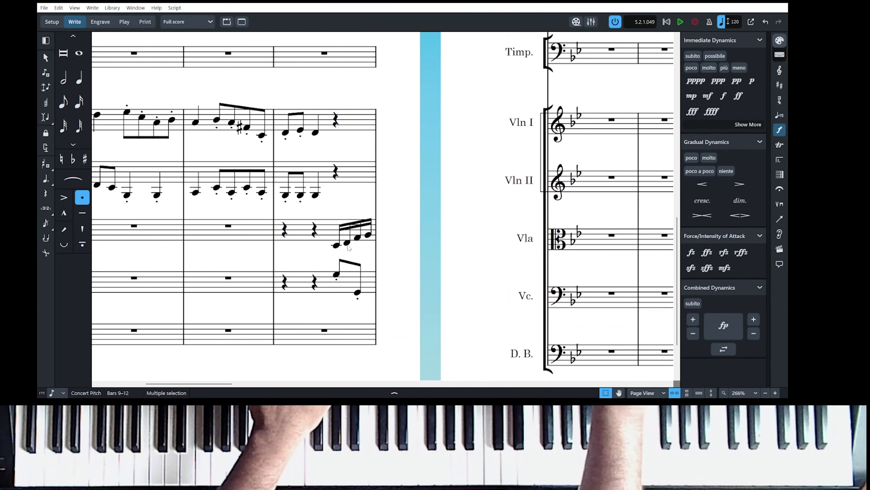
scroll(302, 236, "right", 3)
left_click(524, 235)
key("shift+n")
key("6")
key("bracketright")
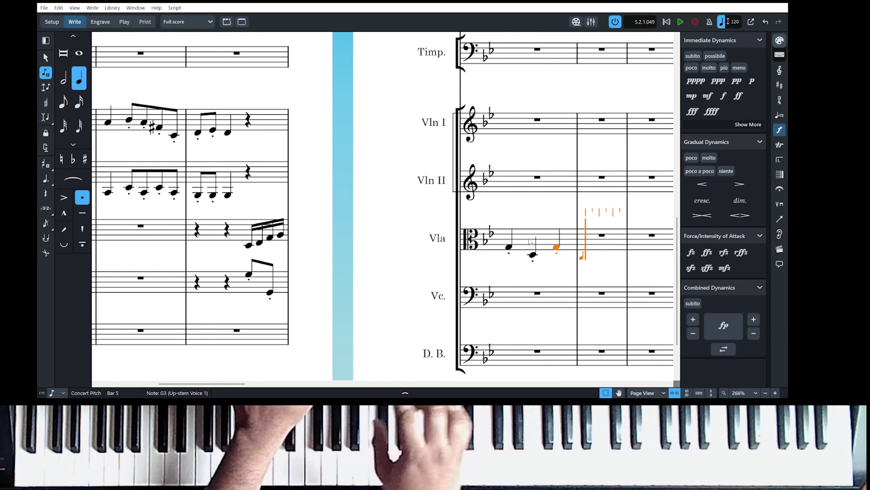
key("5")
key("6")
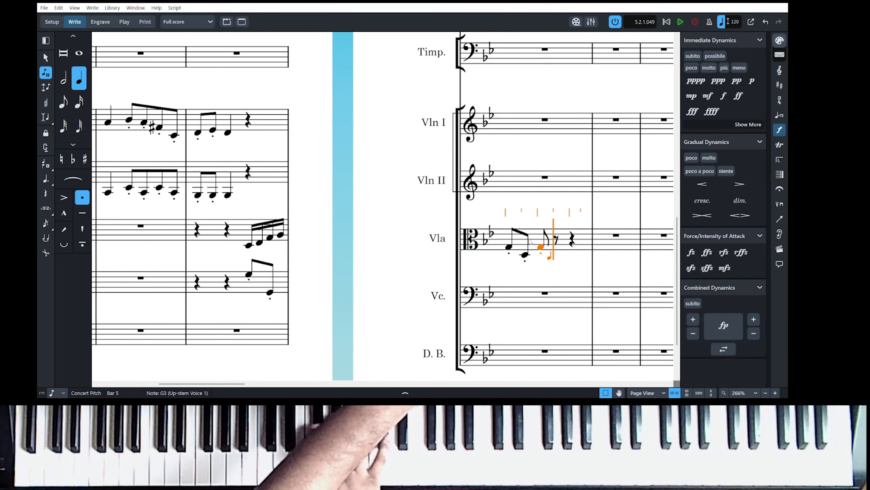
Finish bar 5 of the Viola with an eighth rest and staccato sixteenth notes D3, E♭3, G3 and A3.
key("ctrl+z")
key("ctrl+z")
key("4")
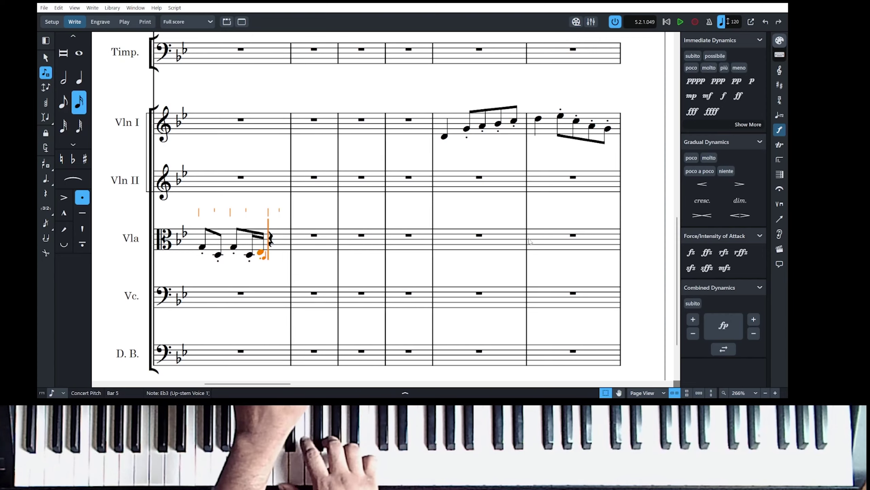
key("ctrl+z")
key("ctrl+z")
key("ctrl+z")
key("Right")
key("Escape")
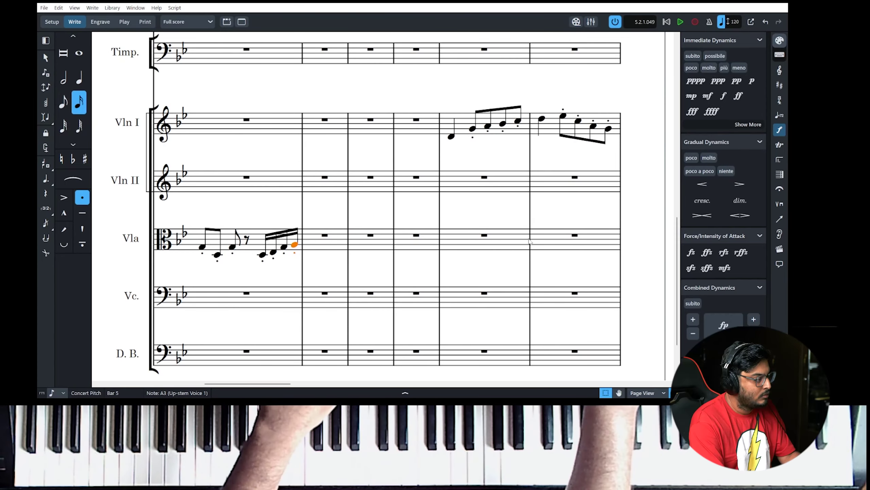
Repeat the Viola figure of bar 5 in bars 6, 7 and 8.
key("ctrl+shift+a")
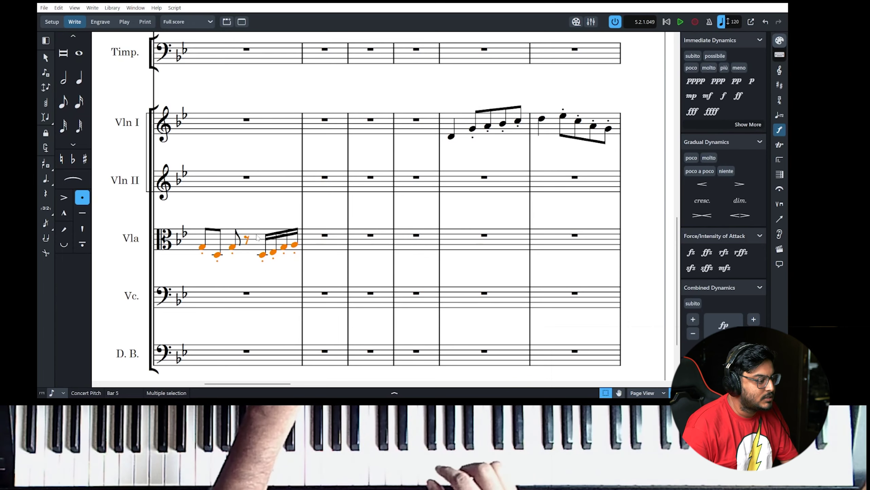
key("r")
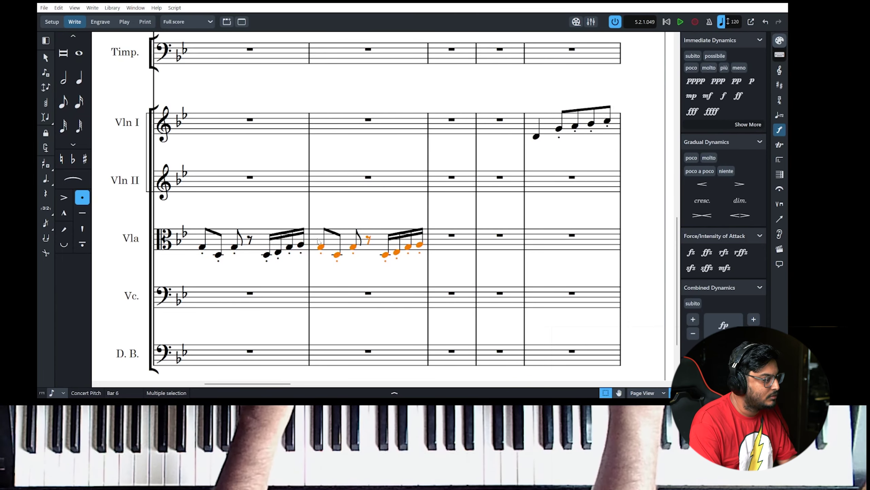
key("r")
key("r")
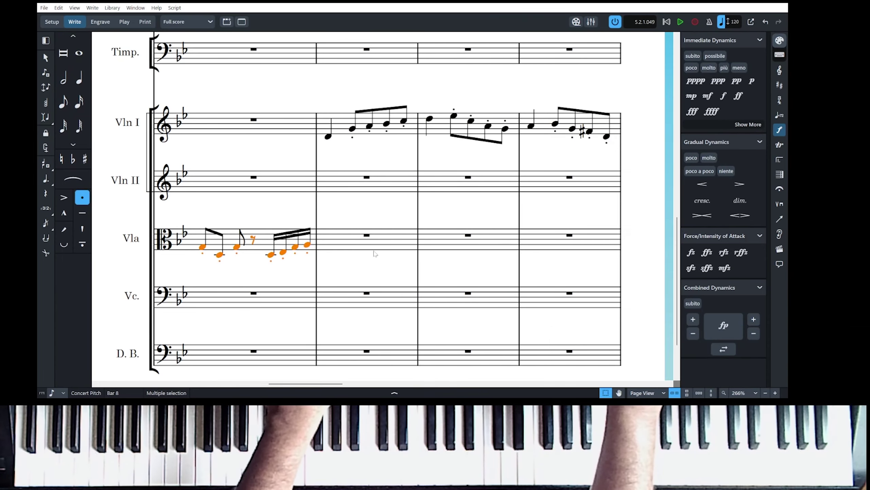
left_click(375, 253)
Repeat the Violoncello's staccato G3–G2 eighth-note pair from bar 4 throughout bars 5–8, and play the passage back.
scroll(378, 247, "left", 5)
scroll(379, 247, "left", 2)
left_click(347, 274)
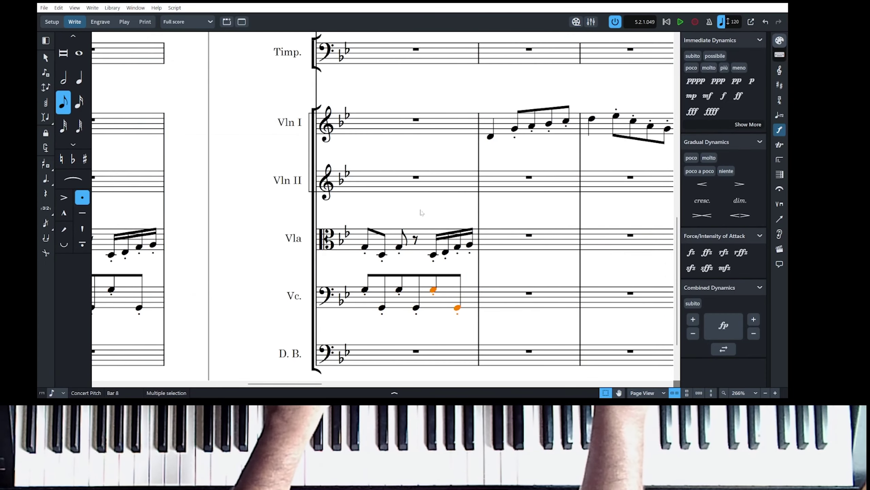
key("Escape")
key("Escape")
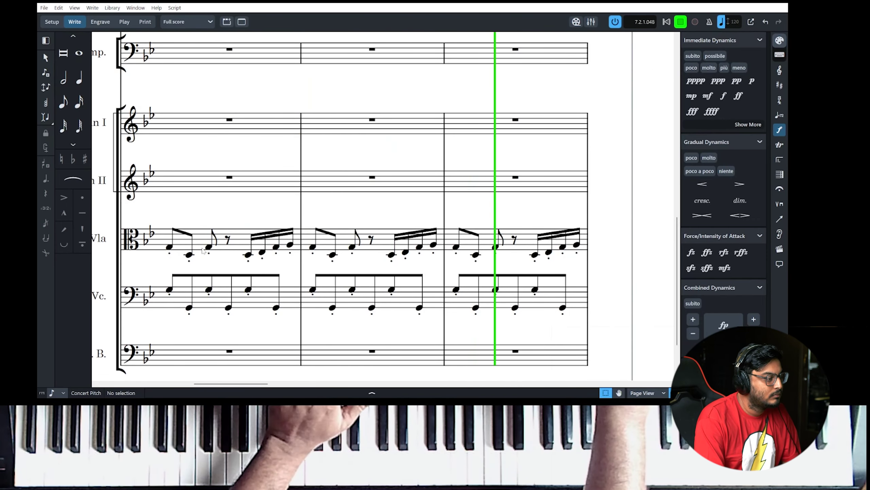
key("space")
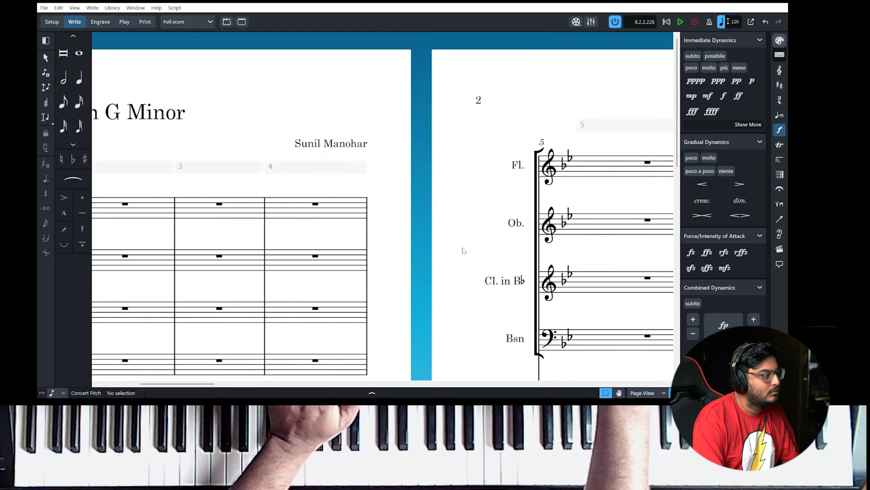
Start the Flute melody from bar 5 with half note G5, quarter A5, half B♭5, quarter A5 and half B♭5.
left_click(575, 167)
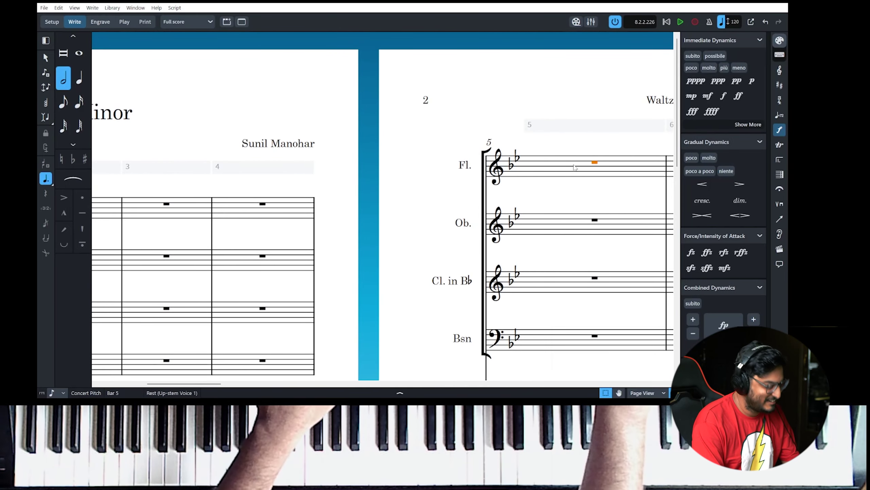
key("Return")
key("6")
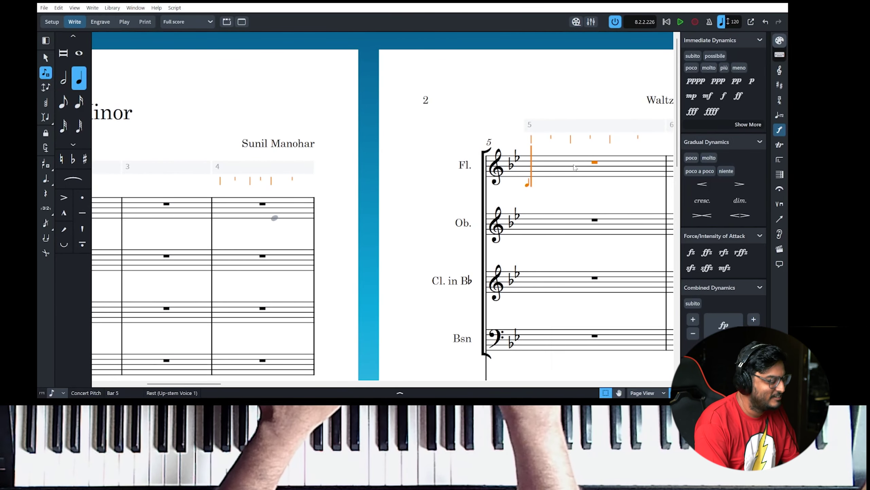
key("5")
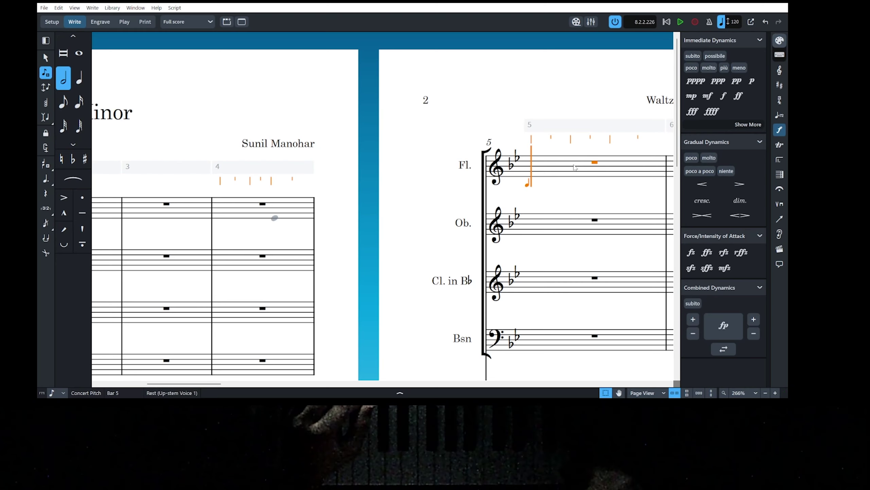
key("5")
key("7")
key("b")
key("6")
key("a")
key("7")
key("g")
key("g")
key("ctrl+z")
key("5")
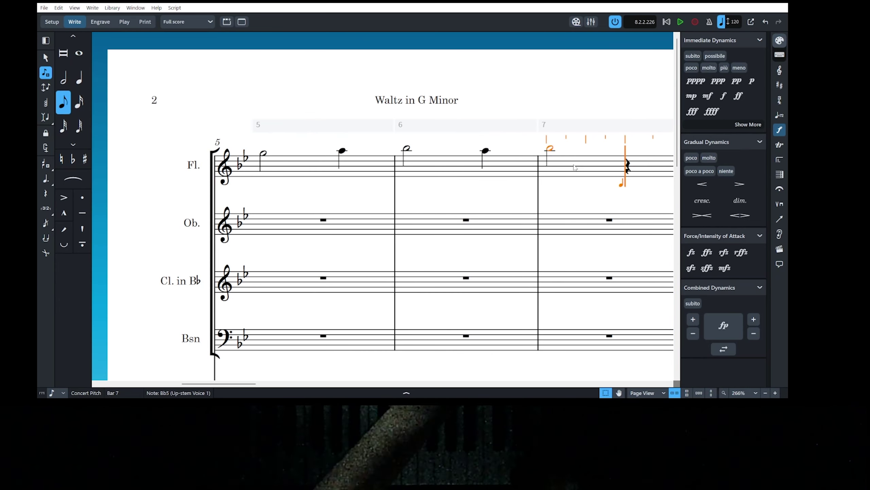
Finish the Flute melody with quarter note G5 in bar 7, then half note E♭5 and quarter note D5 in bar 8.
key("6")
key("g")
key("ctrl+z")
key("g")
key("7")
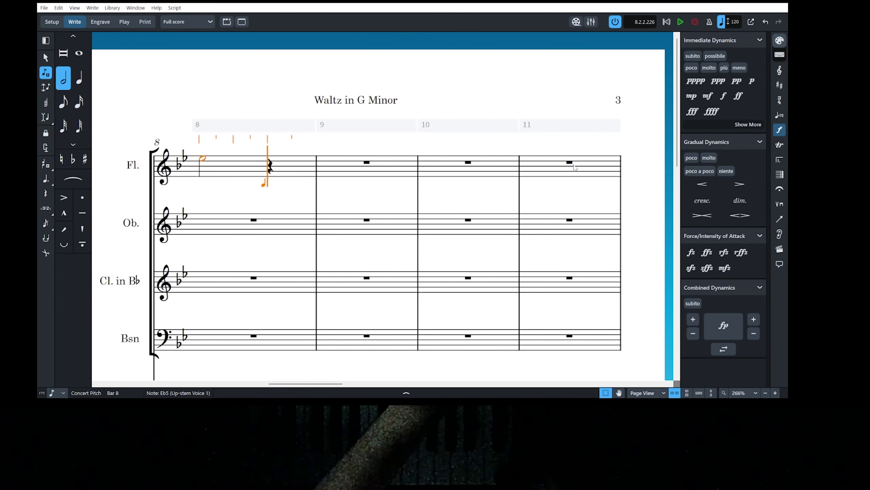
key("6")
key("d")
key("Escape")
Add a forte dynamic to the Flute's first note in bar 5 and play the passage back.
scroll(462, 190, "down", 6)
scroll(462, 190, "up", 6)
scroll(404, 171, "left", 12)
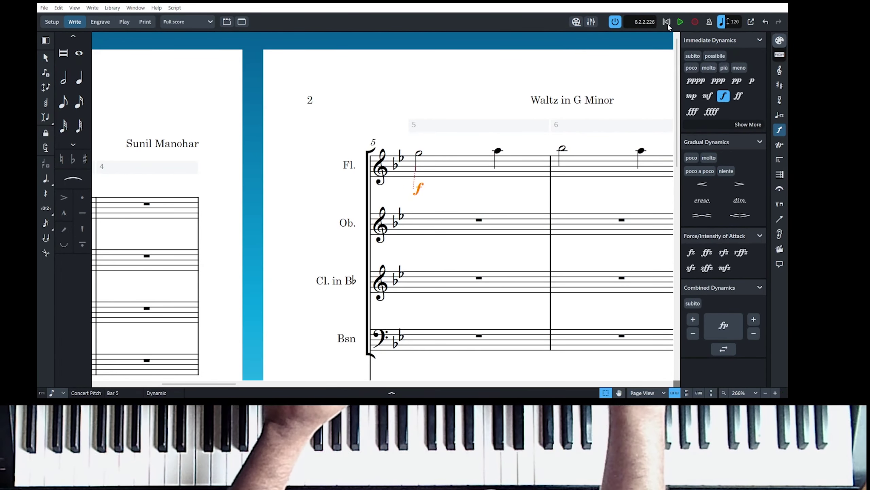
key("space")
scroll(431, 158, "down", 10)
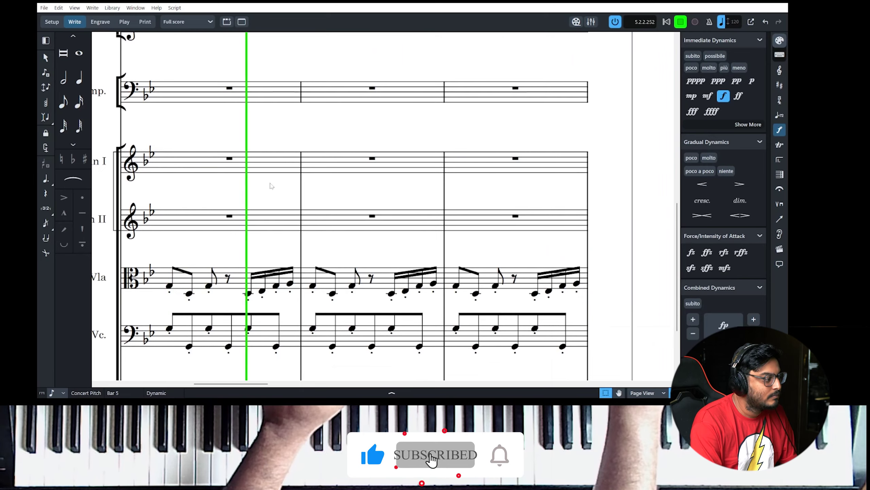
scroll(279, 186, "up", 4)
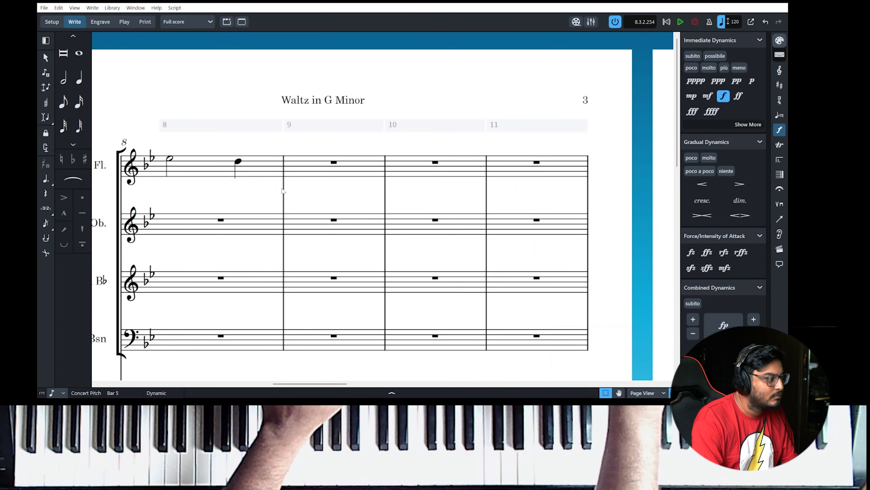
key("space")
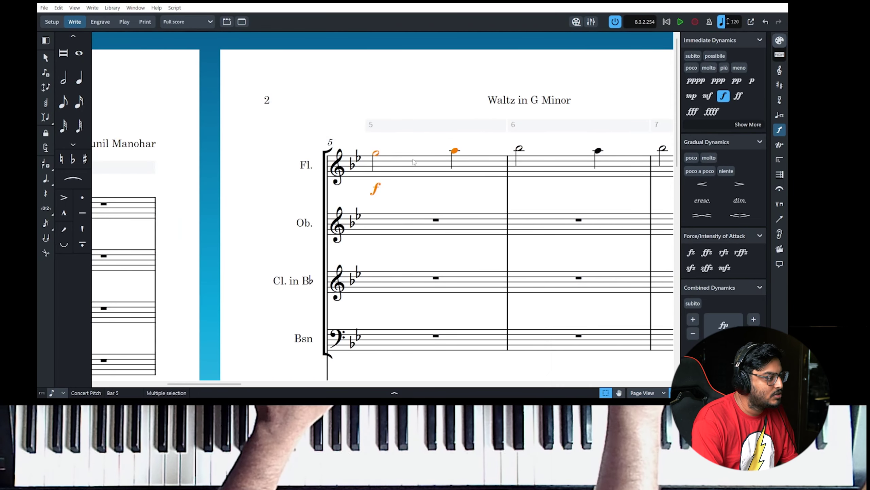
Move the Flute melody of bars 5–8, including its forte dynamic, to the same bars of the French Horn staff.
scroll(394, 165, "right", 10)
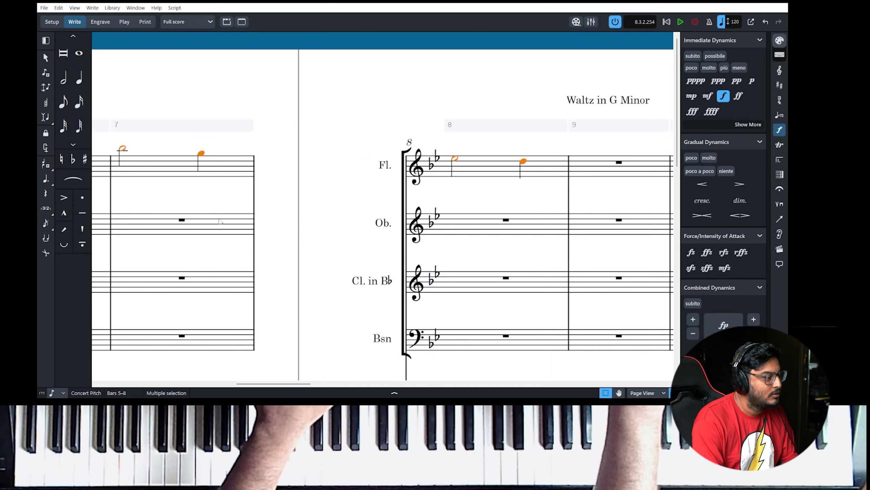
key("Escape")
scroll(171, 193, "left", 10)
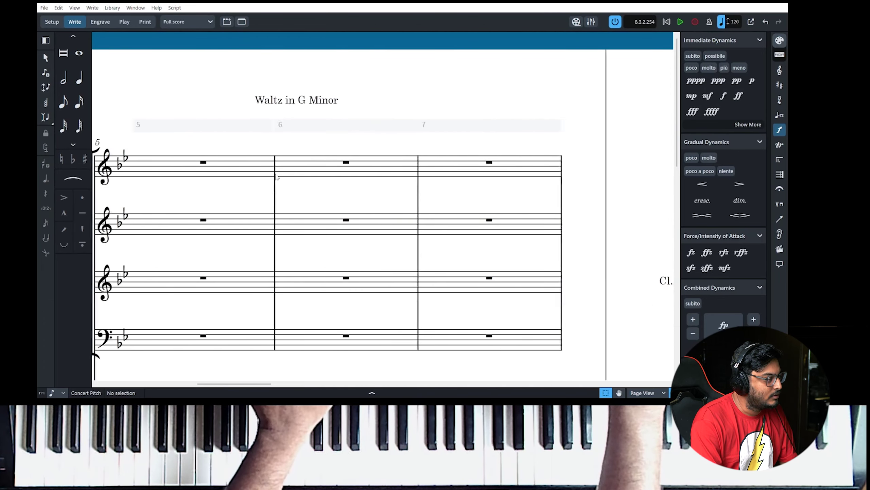
scroll(280, 177, "down", 4)
scroll(280, 176, "down", 3)
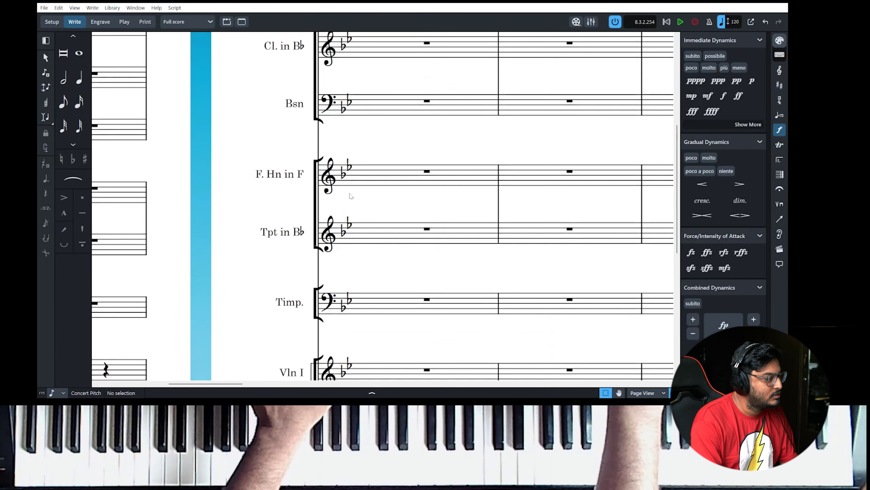
double_click(380, 176)
key("ctrl+v")
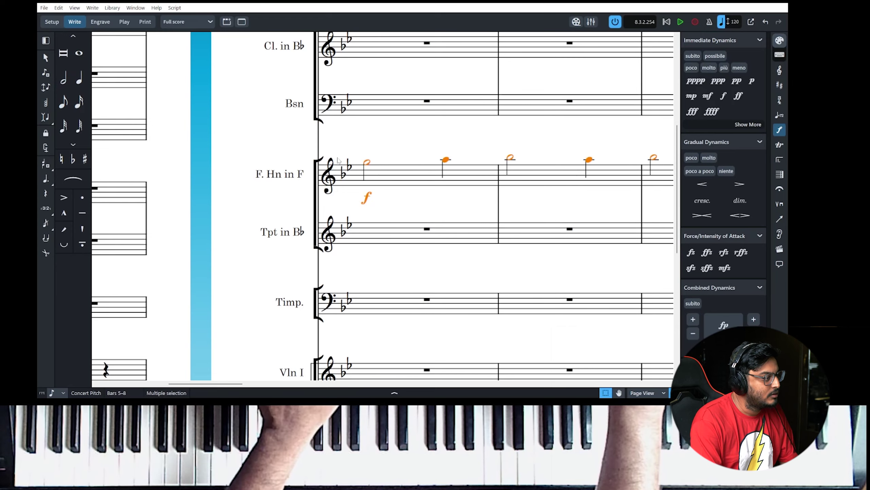
Transpose the French Horn melody in bars 5–8 down one octave.
left_click(366, 164)
key("shift+Right")
scroll(391, 176, "right", 6)
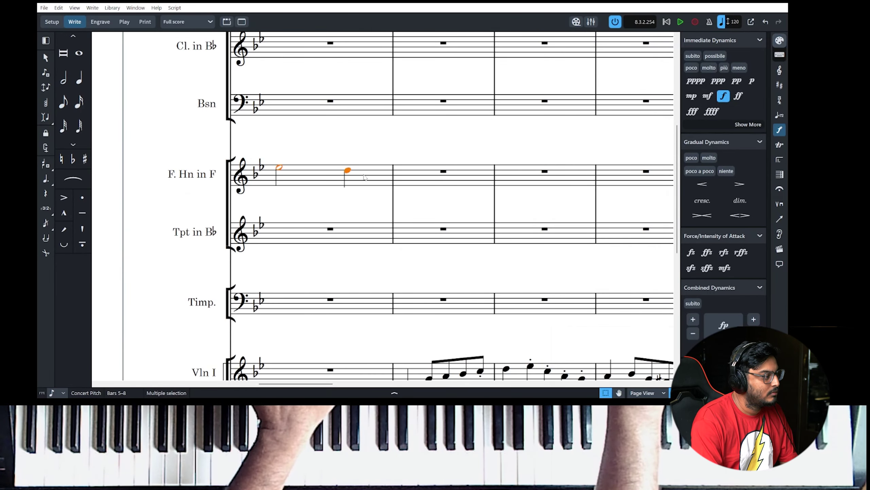
scroll(299, 186, "left", 6)
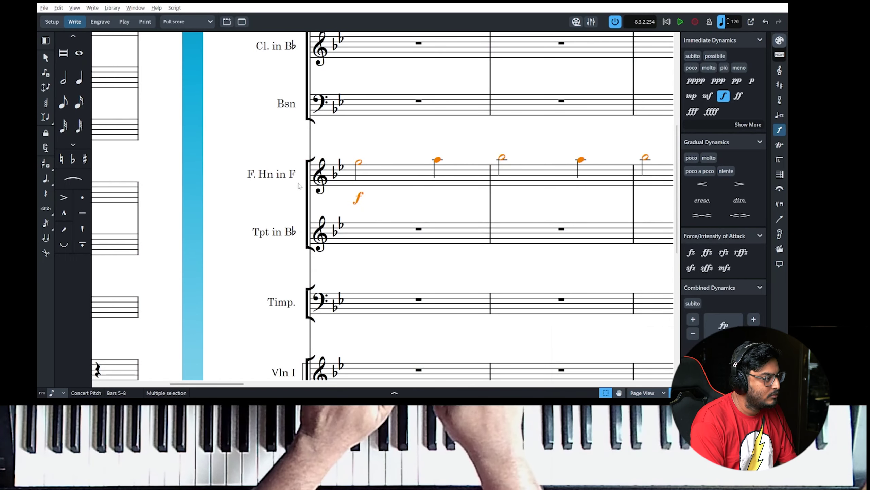
key("ctrl+alt+Down")
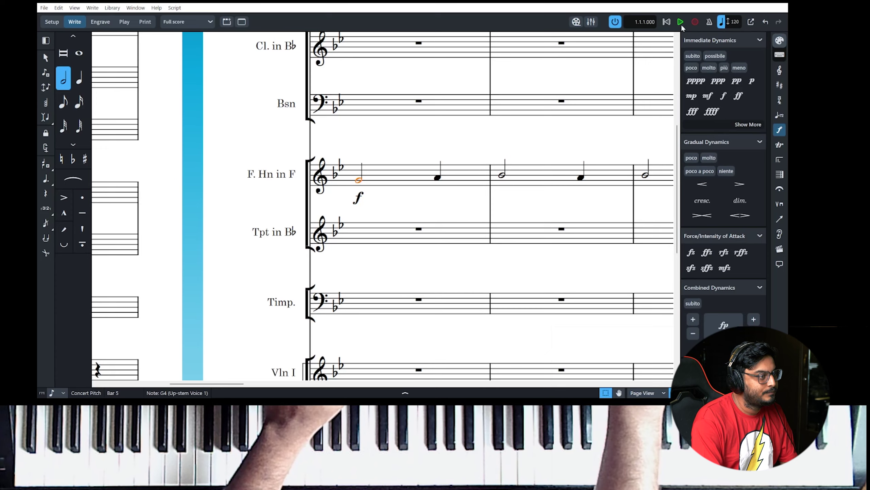
Play the score back from the beginning and change the French Horn's dynamic in bar 5 to mp.
key("space")
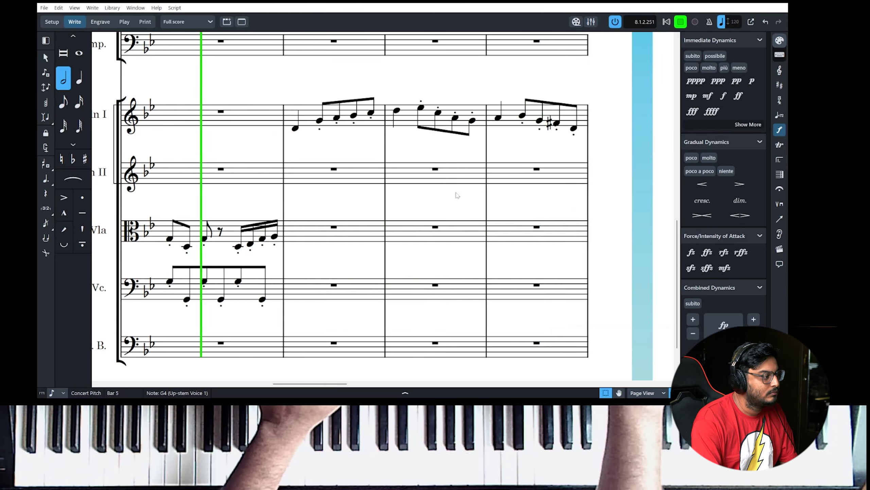
key("space")
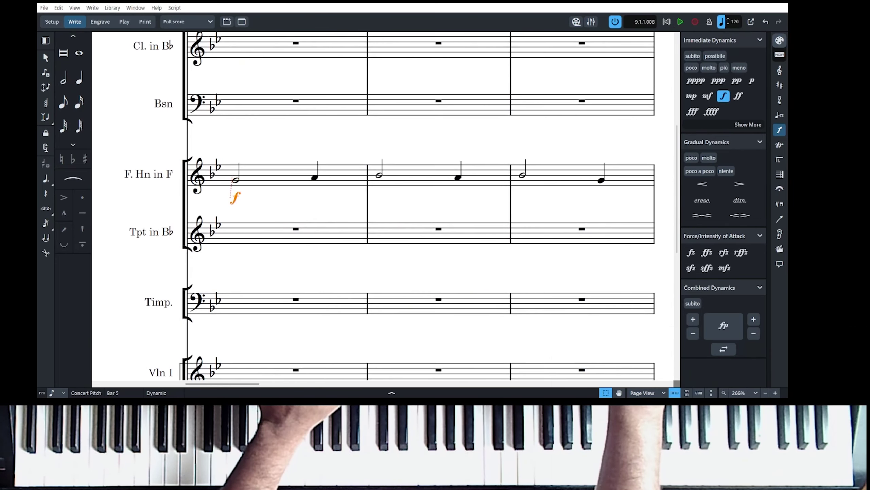
left_click(691, 95)
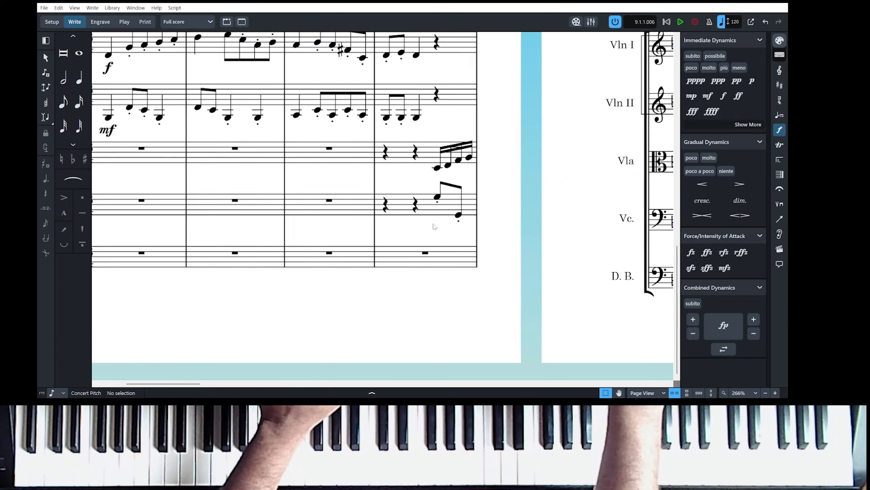
Enter dotted half notes G, G and D in Double Bass bars 1–3, and a half note D in bar 4.
left_click(358, 253)
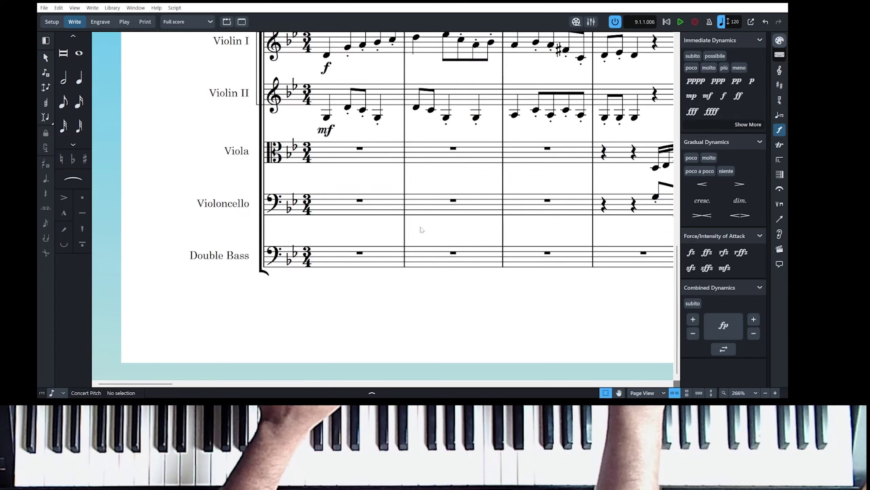
key("shift+n")
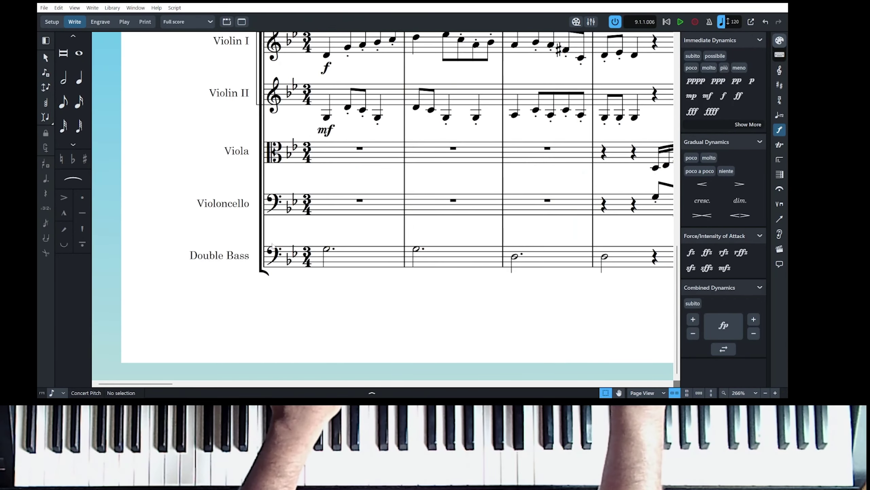
key("Escape")
Enter slurred Violoncello quarter notes G2, D3, G3, D3, B♭2, G2, D3, A2, F♯2, G2 and D2 across bars 1–4.
key("shift+n")
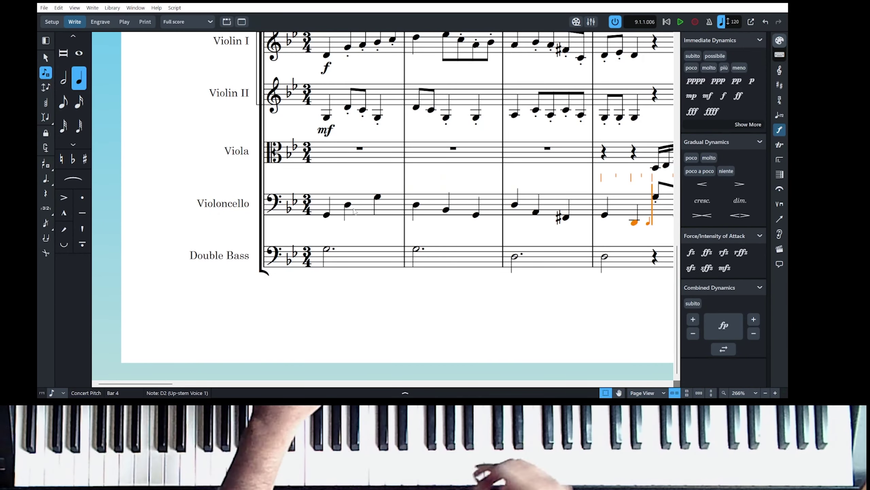
left_click(633, 224, "shift")
key("s")
key("Escape")
Enter dotted half notes D3, D3 and E♭3 in Viola bars 1–3, and a half note D3 in bar 4.
left_click(359, 148)
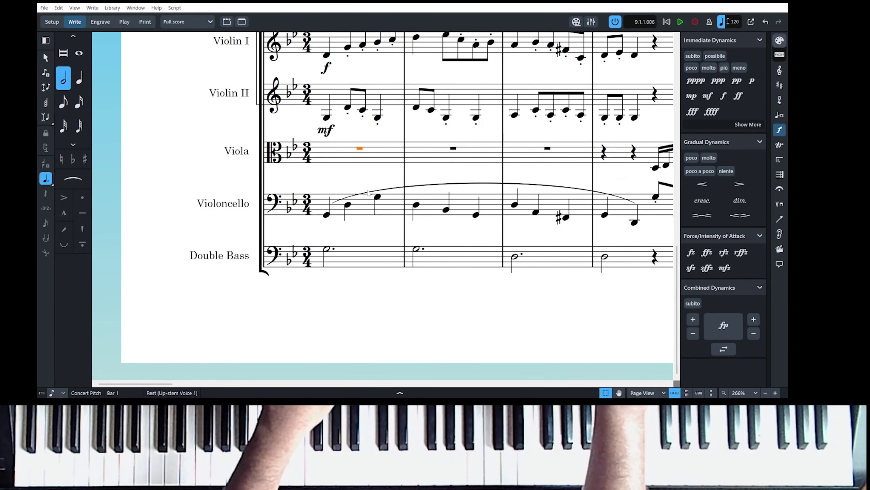
key("shift+n")
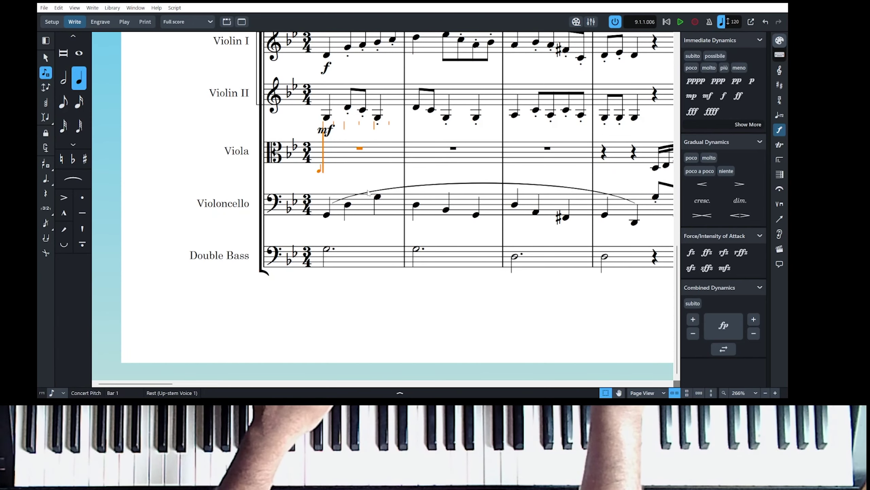
key("7")
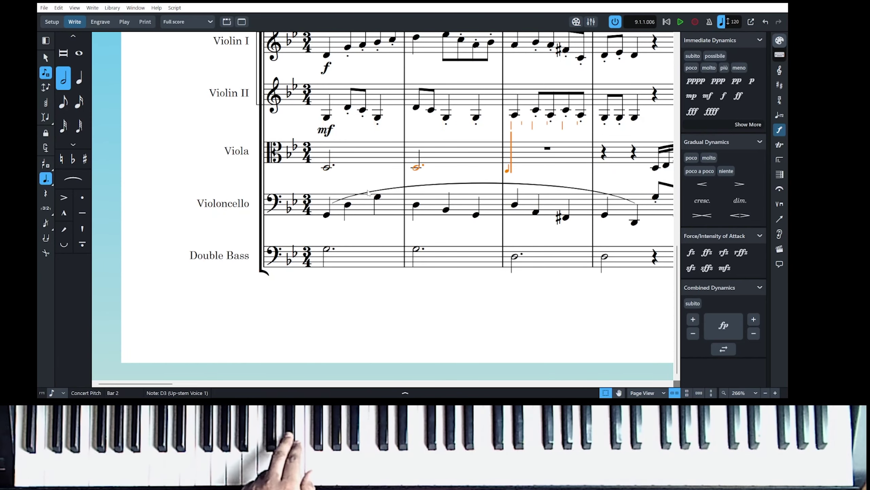
Add a trill to each of the Viola's long notes in bars 1–4.
left_click(779, 145)
left_click(692, 242)
left_click(416, 167)
left_click(693, 243)
left_click(514, 165)
left_click(692, 242)
left_click(605, 167)
left_click(693, 243)
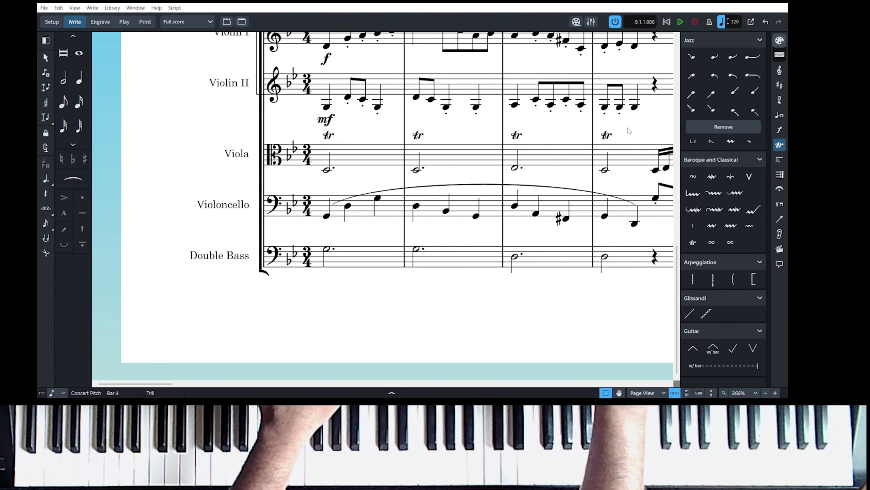
Mark the Violoncello and Double Bass mf and the Viola f in bar 1, and play the opening back.
left_click(327, 216)
left_click(779, 130)
left_click(707, 96)
left_click(327, 249)
left_click(707, 96)
left_click(327, 169)
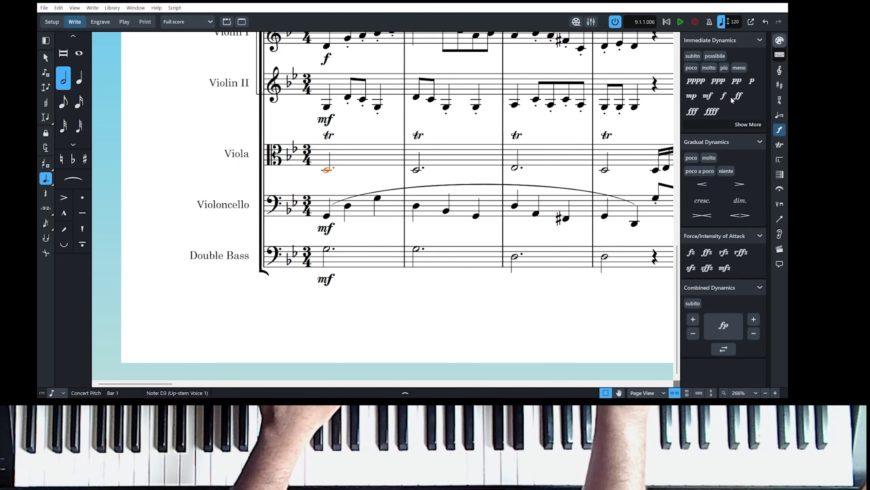
left_click(724, 96)
left_click_drag(572, 40, 349, 158)
key("p")
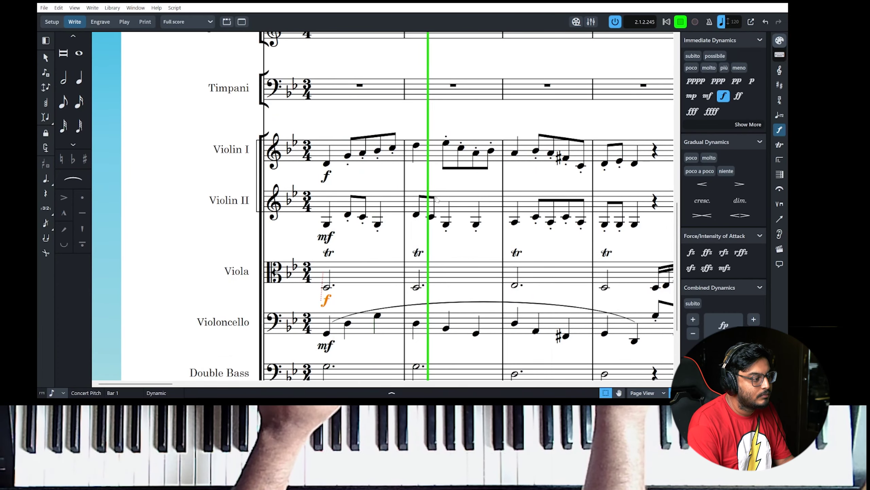
scroll(418, 240, "down", 3)
key("space")
Replace the Violoncello slur in bars 1–4 with staccato marks on the quarter notes, and play the opening back.
left_click(346, 203)
key("Delete")
scroll(545, 225, "right", 5)
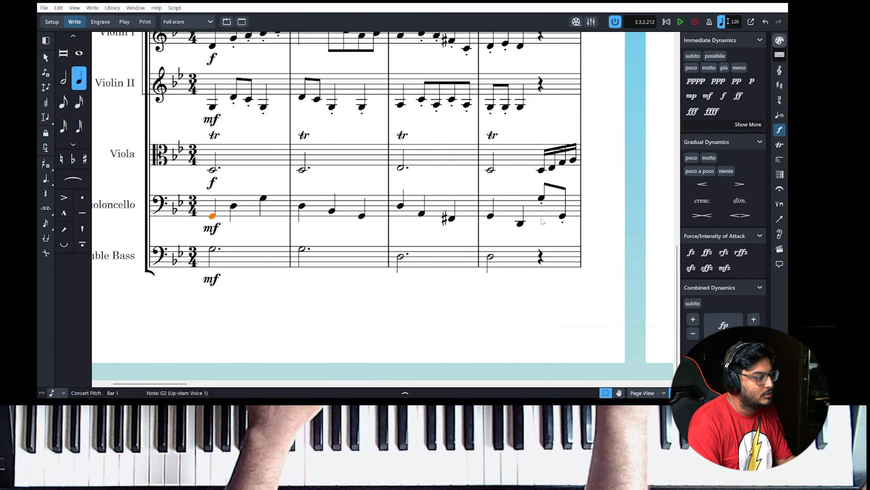
left_click(519, 223, "shift")
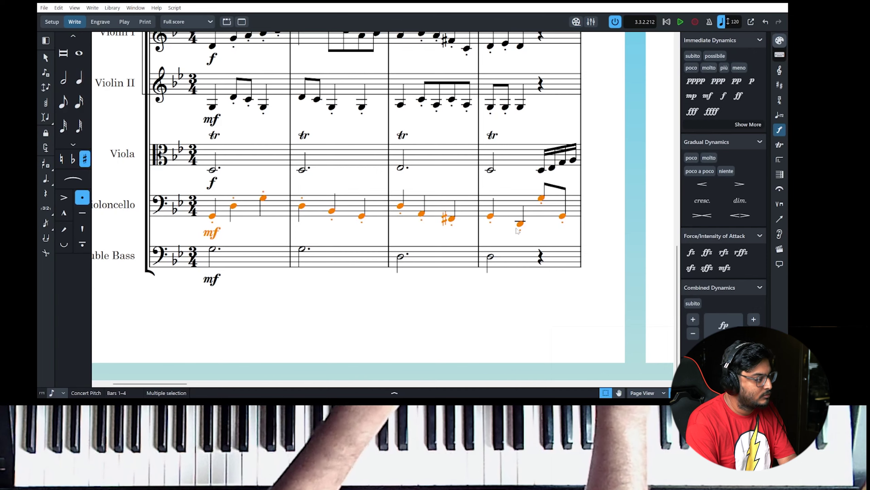
key("Escape")
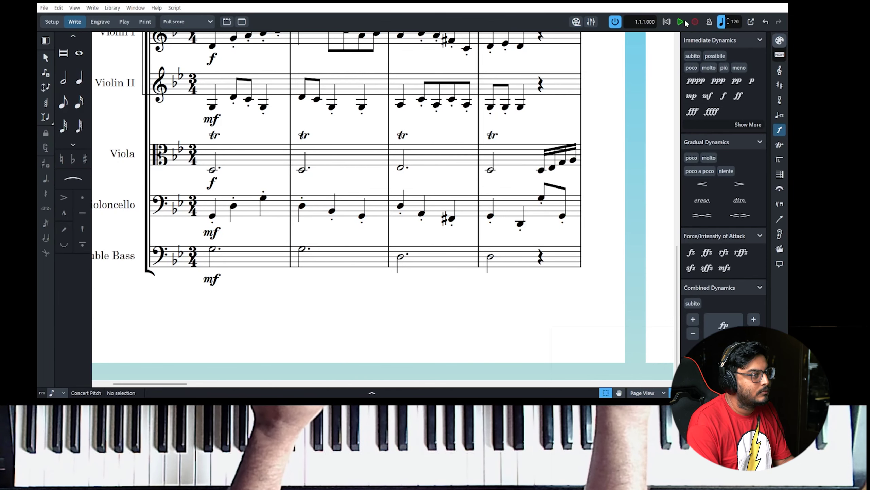
left_click(681, 23)
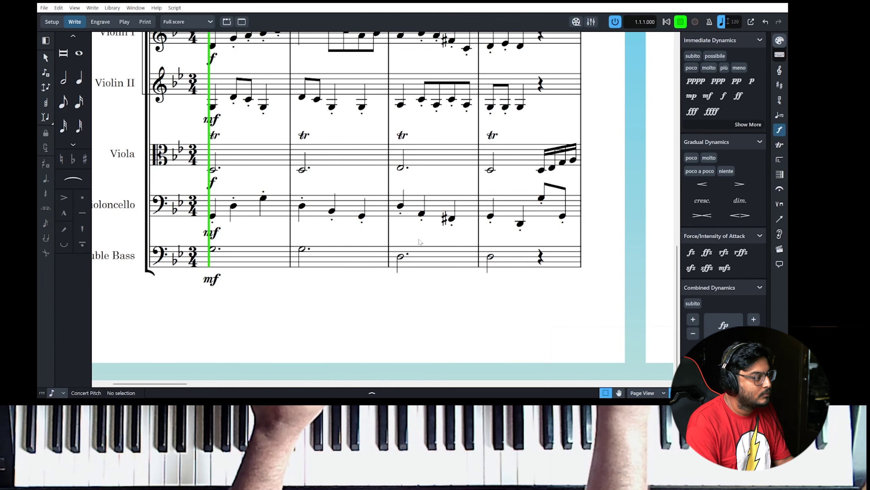
key("space")
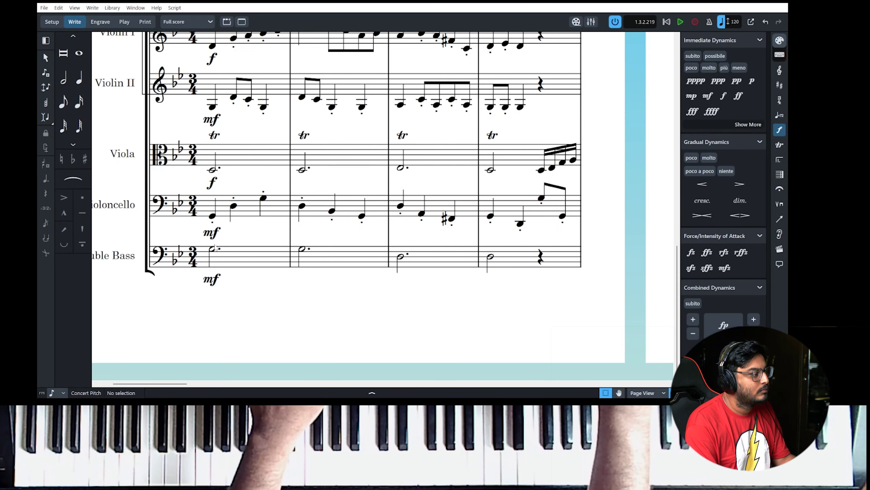
Delete the Double Bass notes and dynamic in bars 1–4, and play the opening back.
left_click(213, 249)
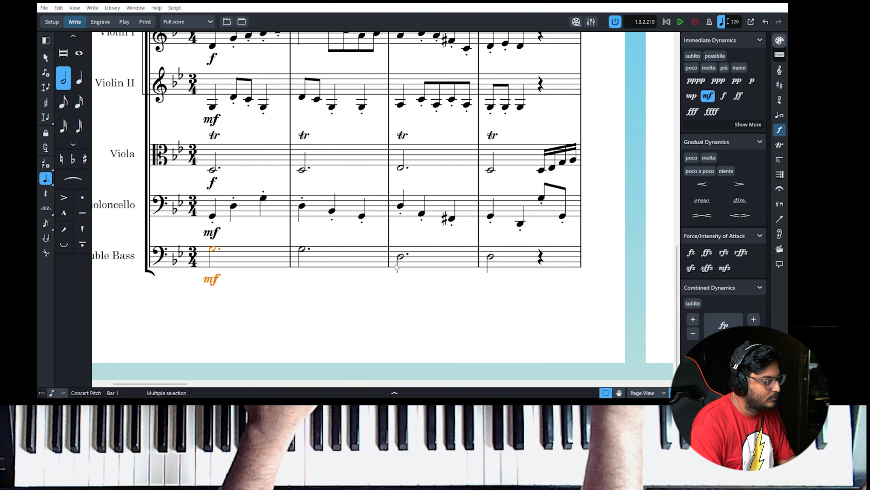
left_click(510, 262, "shift")
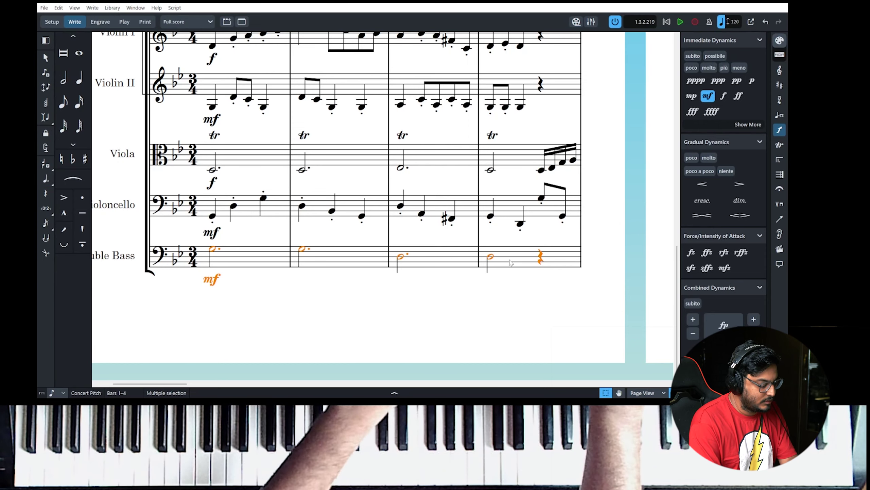
key("Delete")
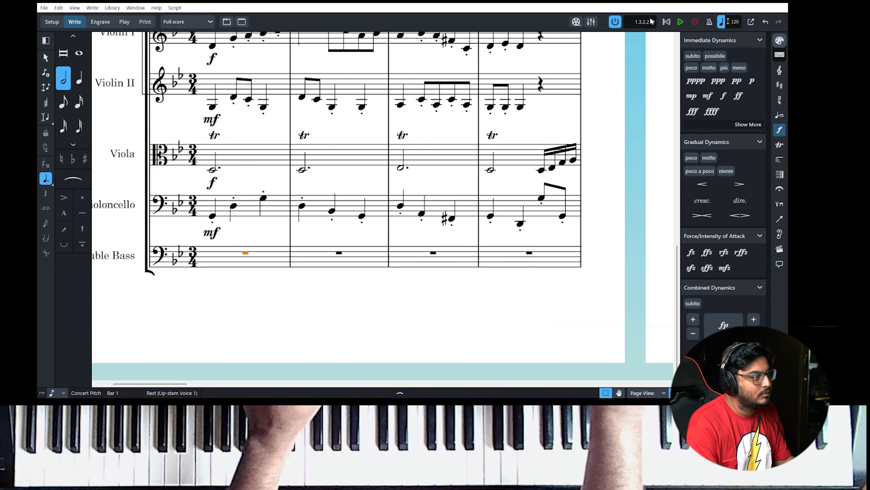
left_click(681, 22)
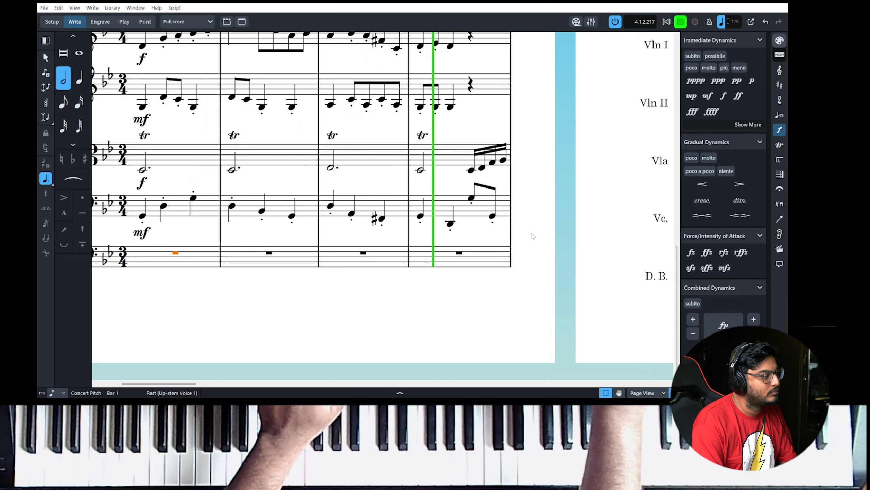
key("space")
scroll(533, 236, "right", 1)
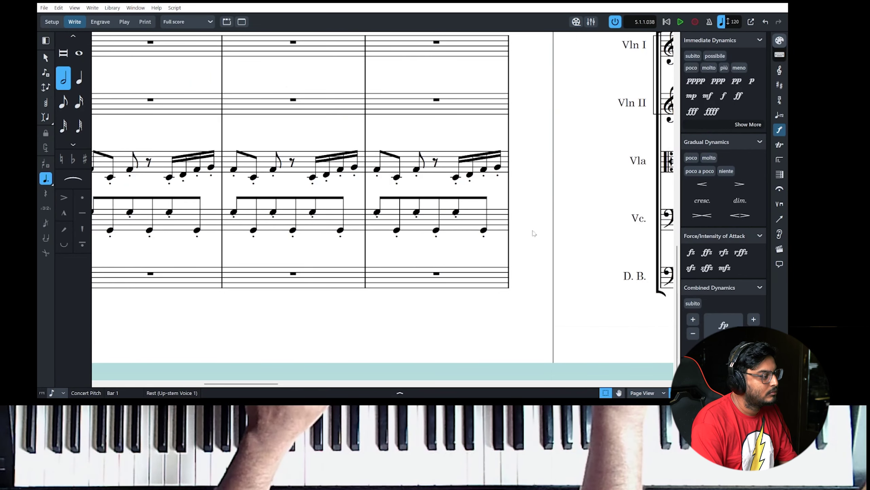
Move the Violoncello's staccato eighth-note octave figure in bars 4–8 to the Double Bass staff.
scroll(533, 236, "left", 5)
left_click_drag(274, 185, 355, 246)
scroll(355, 246, "right", 5)
left_click(407, 230, "shift")
key("Delete")
scroll(379, 254, "left", 5)
left_click(378, 253)
key("Right")
key("shift+n")
key("Left")
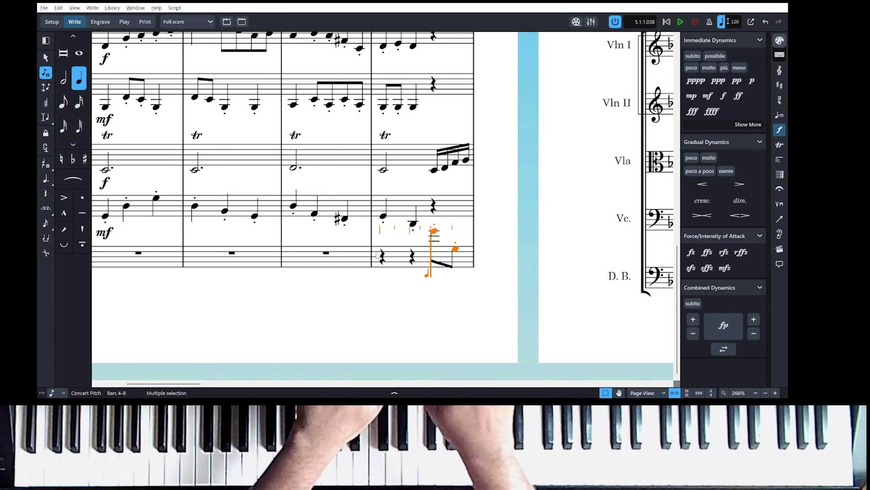
key("Escape")
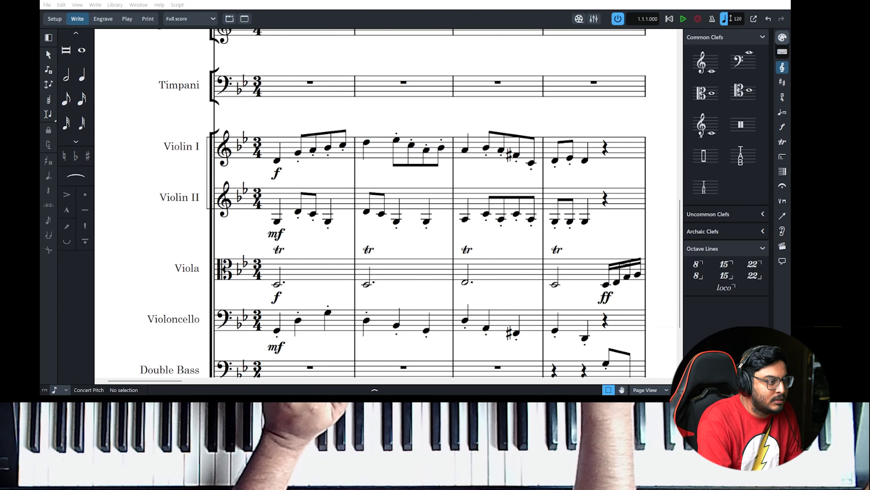
Play the score back from the start through bar 10, following the strings and the horn line.
scroll(197, 224, "down", 2)
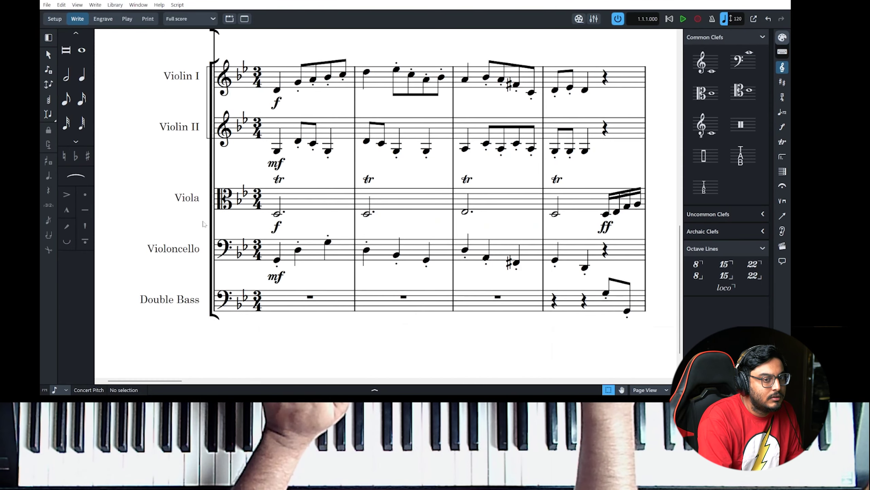
scroll(207, 224, "up", 1)
left_click(684, 19)
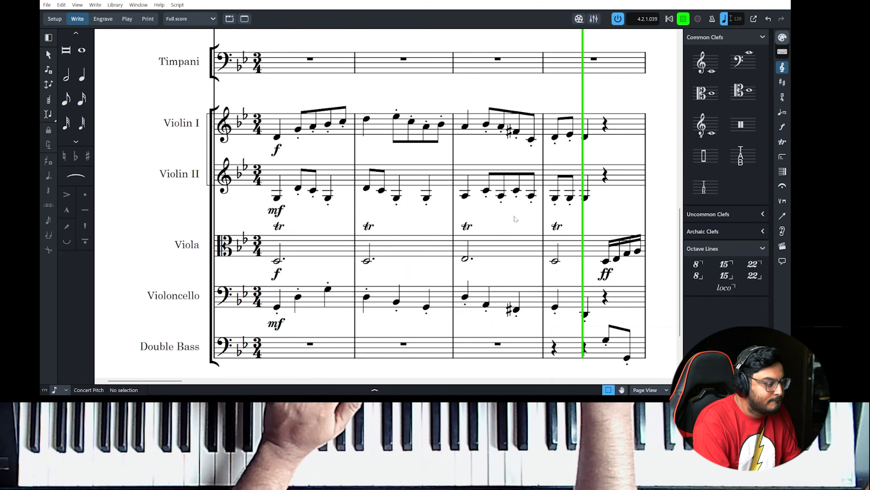
scroll(411, 226, "down", 1)
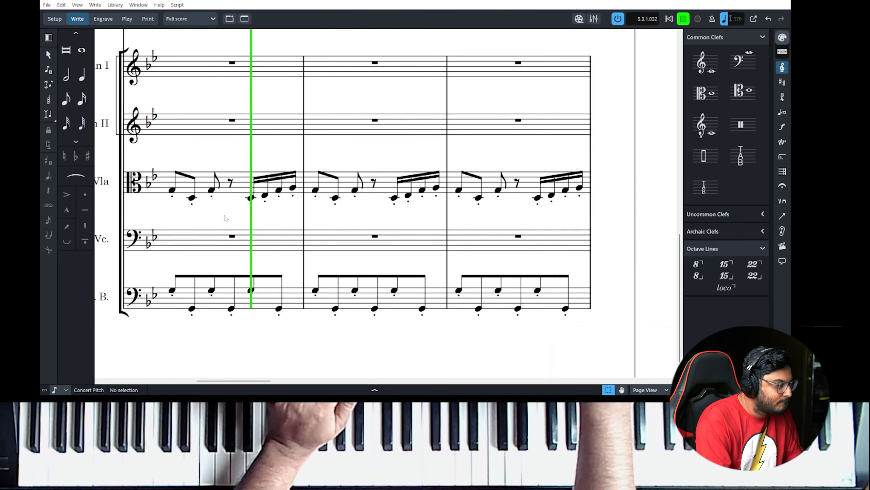
scroll(284, 234, "up", 5)
scroll(285, 234, "up", 4)
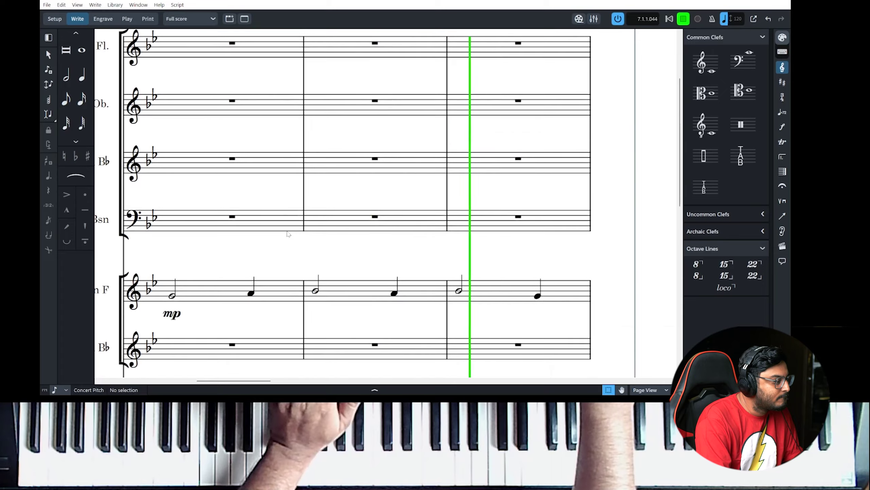
scroll(287, 234, "down", 1)
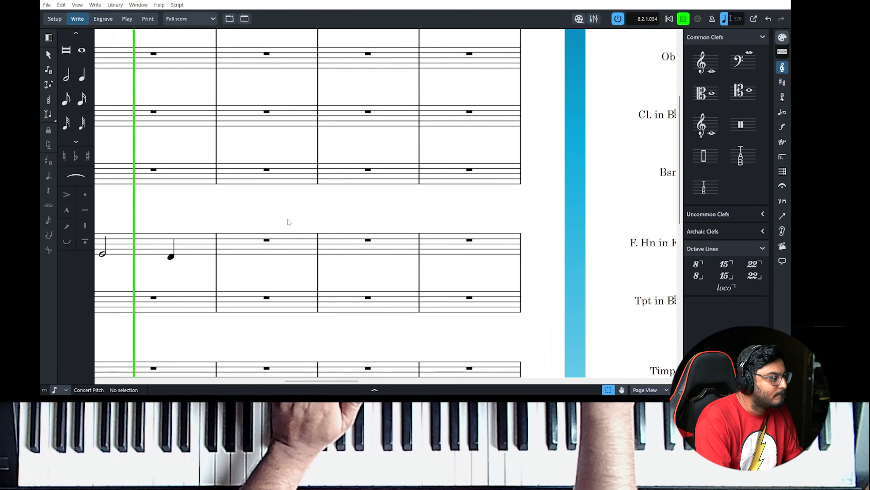
scroll(322, 204, "down", 3)
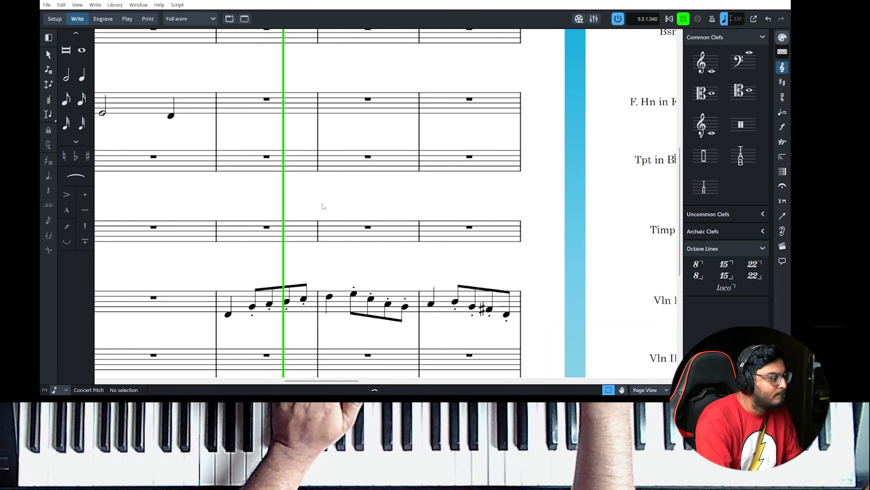
scroll(322, 206, "down", 4)
key("space")
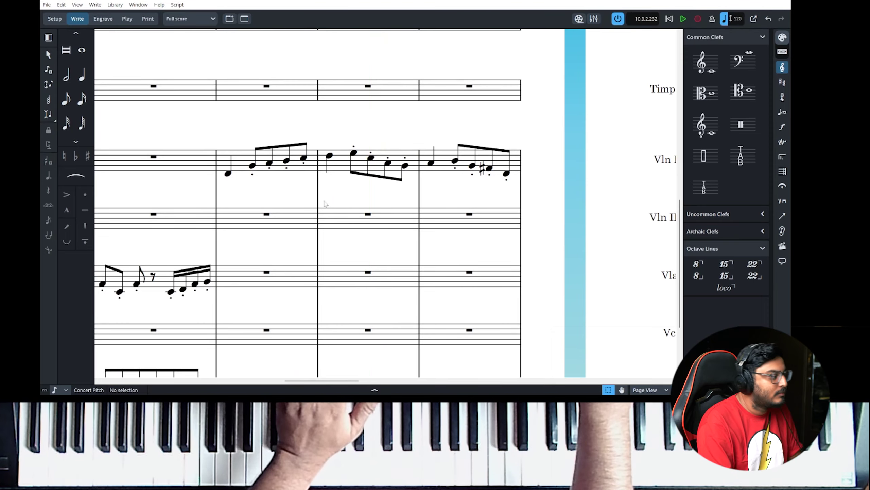
Copy the Violin II part from bars 1–4 to bars 9–12.
scroll(324, 180, "left", 8)
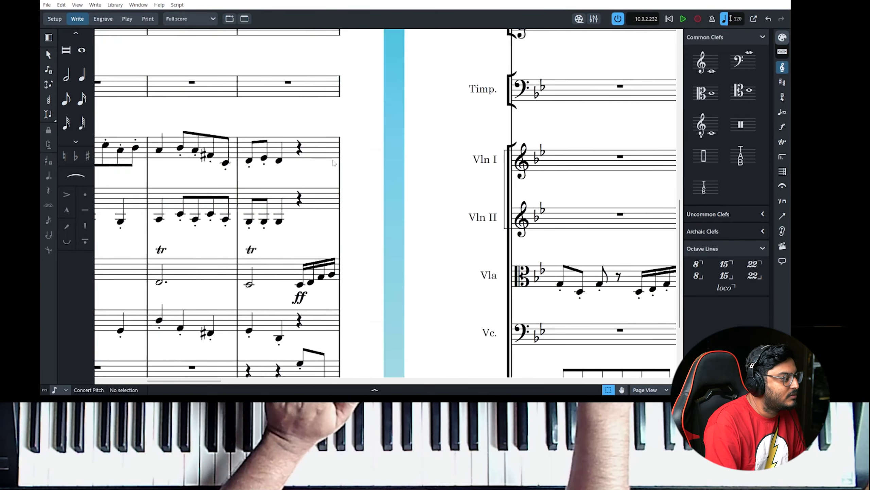
scroll(333, 160, "right", 1)
scroll(334, 163, "right", 2)
scroll(334, 162, "left", 3)
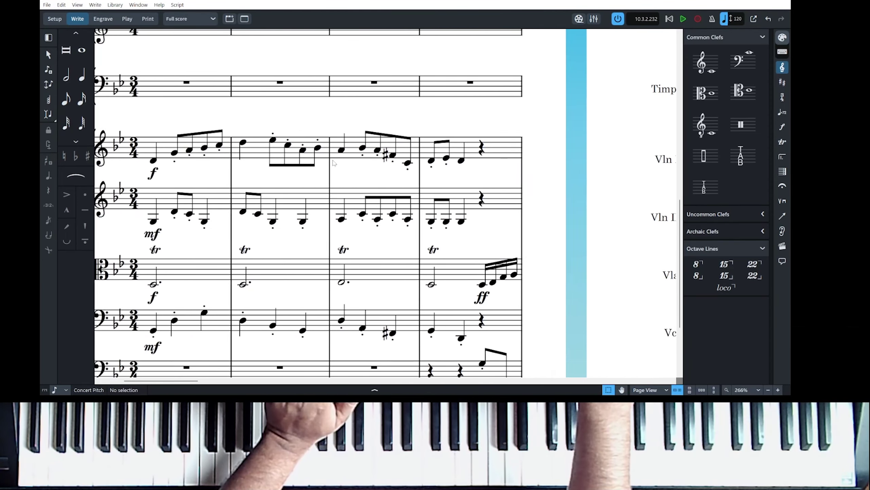
scroll(334, 163, "right", 8)
scroll(333, 160, "left", 8)
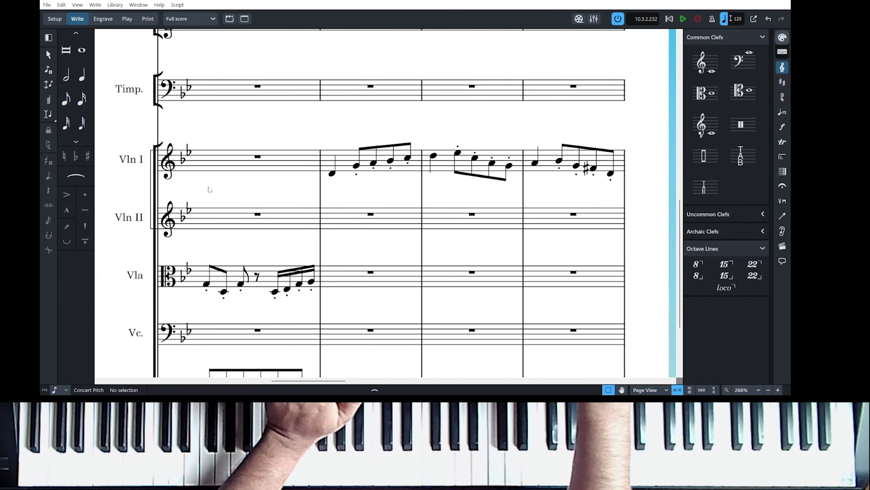
scroll(210, 190, "right", 1)
left_click(308, 198)
scroll(644, 203, "right", 8)
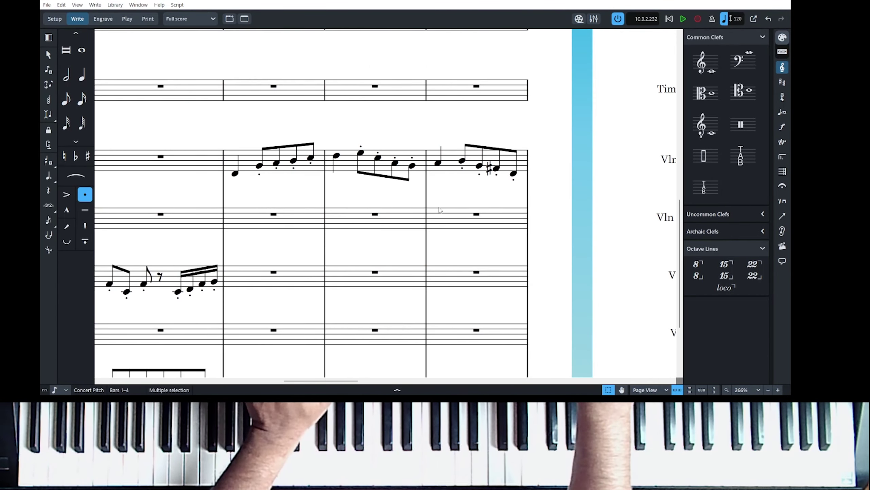
left_click(274, 214)
key("ctrl+v")
left_click(312, 249)
scroll(456, 258, "right", 2)
scroll(466, 226, "right", 3)
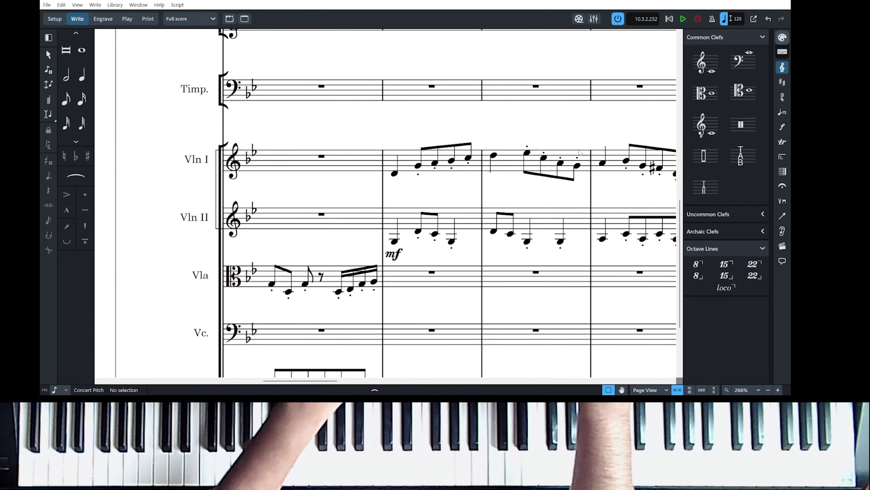
Delete the mf under Violin II in bar 9, and play the violin passage back.
key("space")
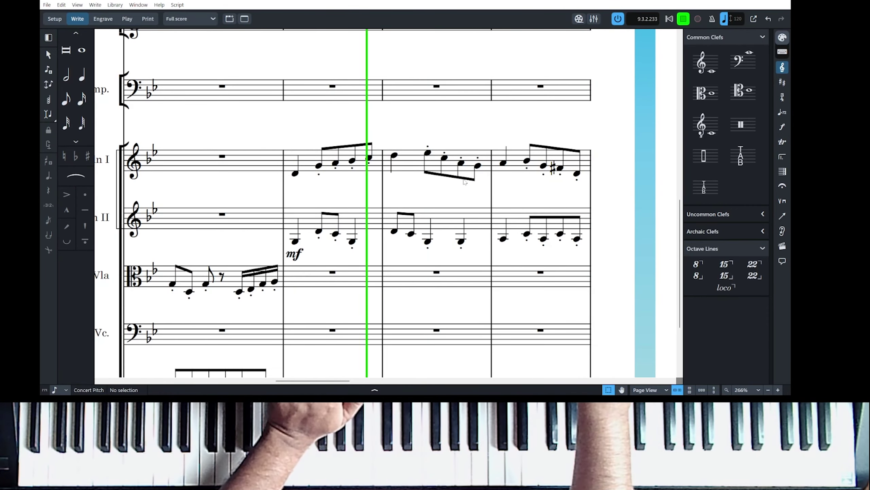
key("space")
left_click(394, 230)
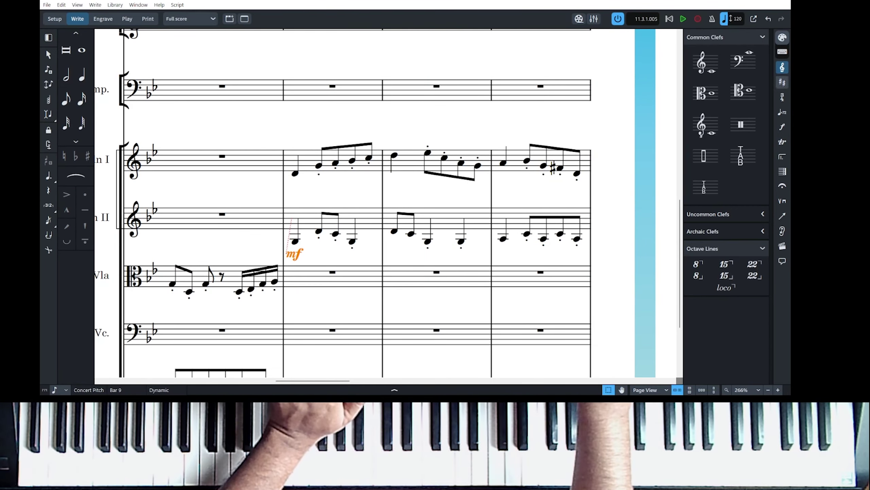
key("Delete")
key("space")
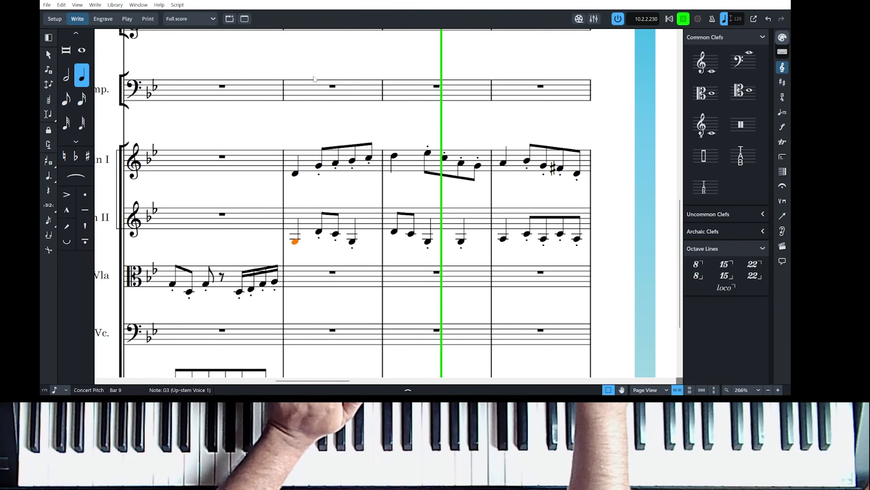
key("space")
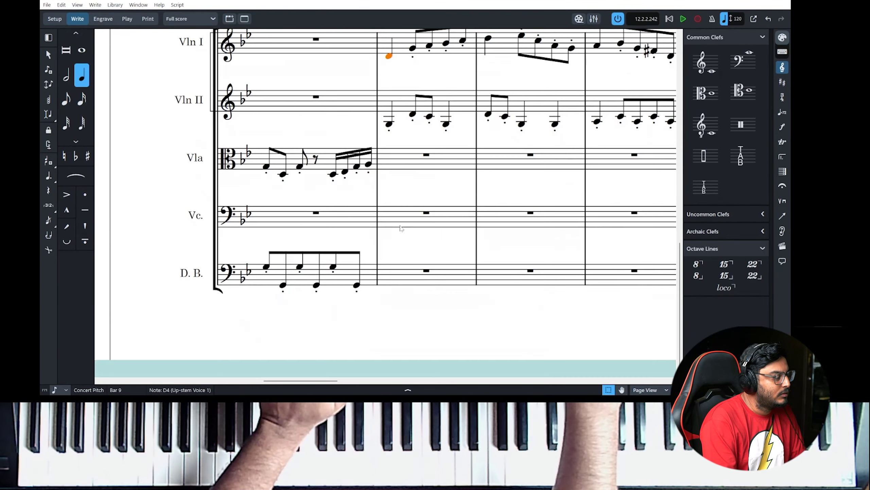
In bar 12, change Violin II's two eighth notes to C4 and B♭3, and shorten Violin I's G4 to a quarter note.
scroll(401, 229, "right", 10)
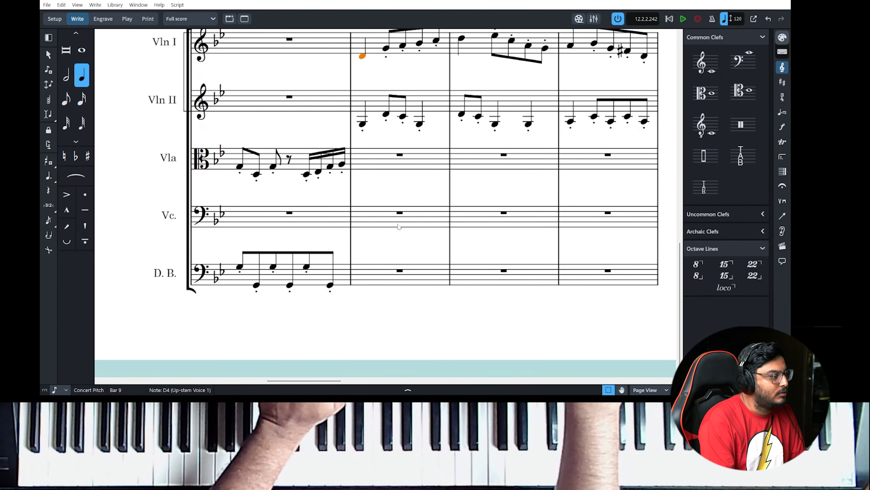
scroll(373, 221, "right", 8)
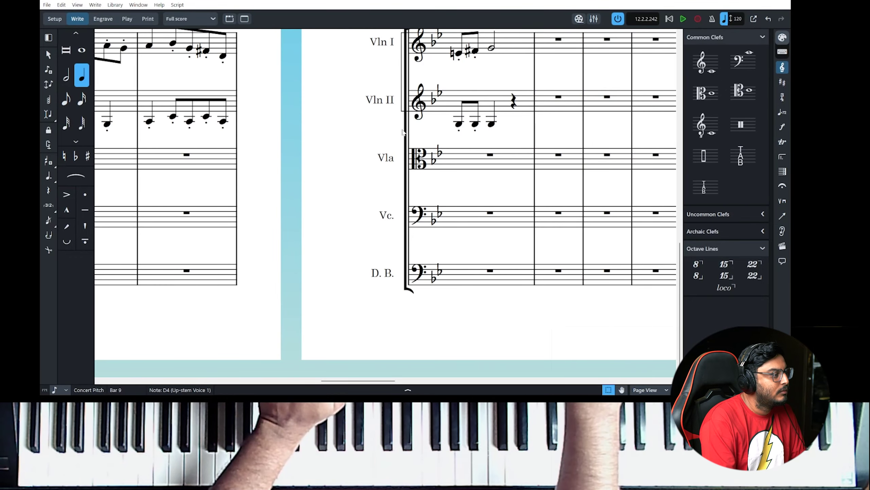
scroll(402, 132, "up", 2)
scroll(402, 132, "left", 10)
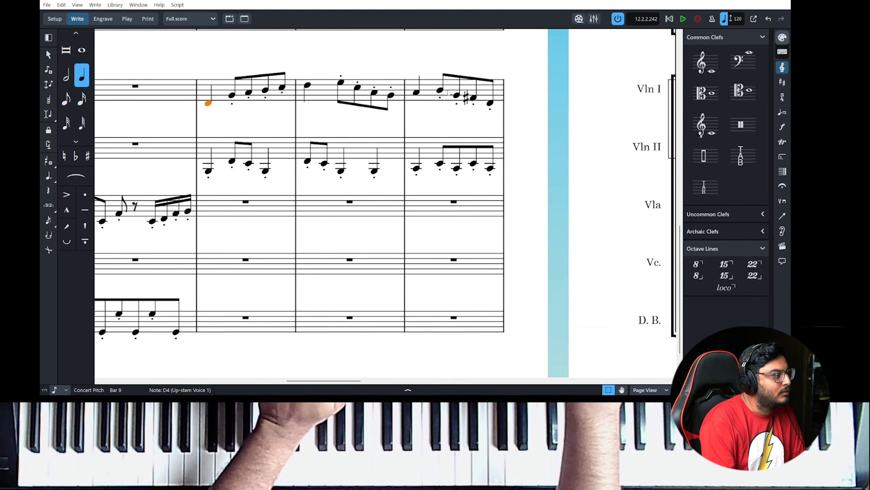
scroll(449, 93, "right", 4)
scroll(459, 187, "left", 2)
scroll(473, 214, "right", 8)
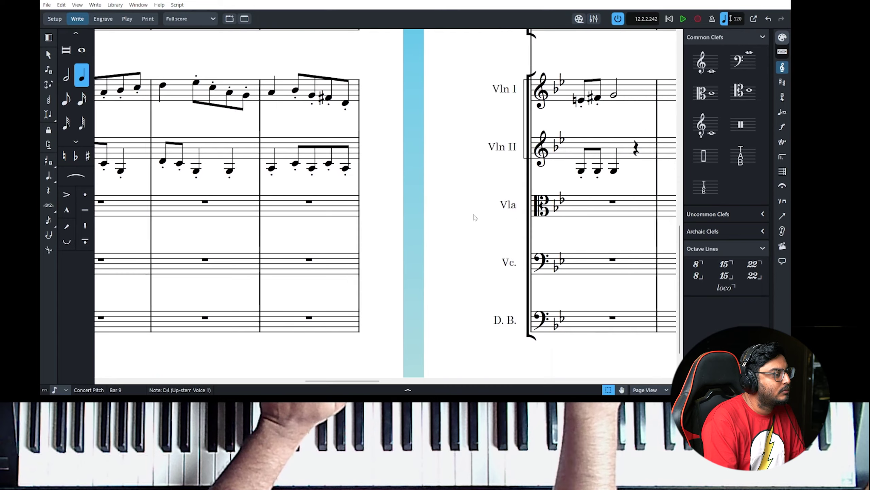
double_click(466, 173)
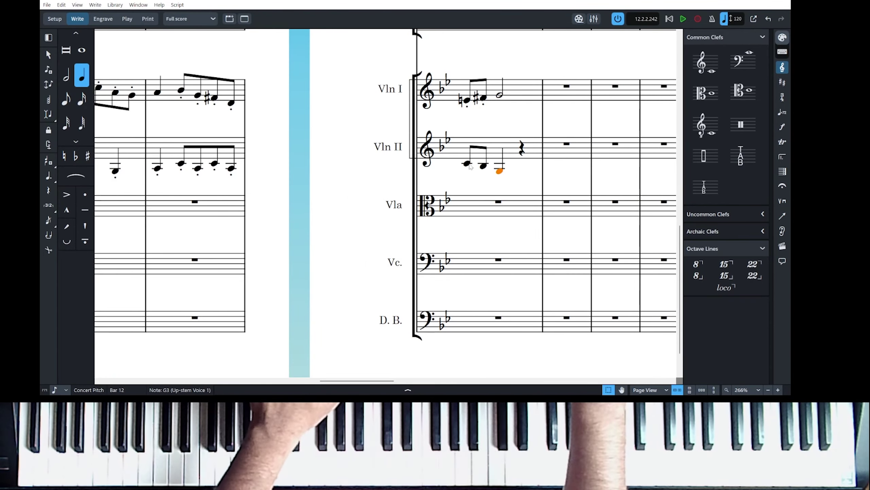
left_click(500, 170)
scroll(500, 170, "right", 9)
key("]")
scroll(443, 103, "left", 7)
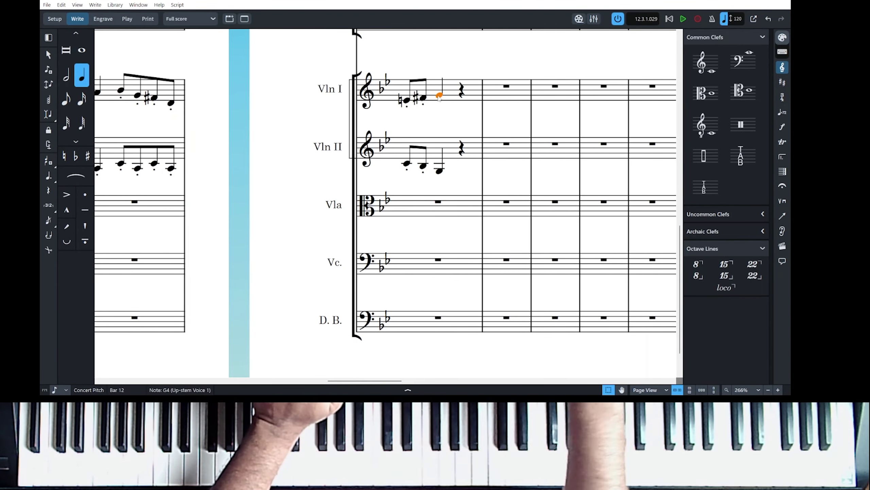
Copy the Viola's trilled long notes with their f dynamic from bars 1–4 to bars 9–12.
left_click(325, 105)
scroll(325, 104, "left", 15)
scroll(237, 178, "right", 3)
scroll(237, 179, "left", 20)
scroll(226, 202, "right", 4)
left_click(223, 206)
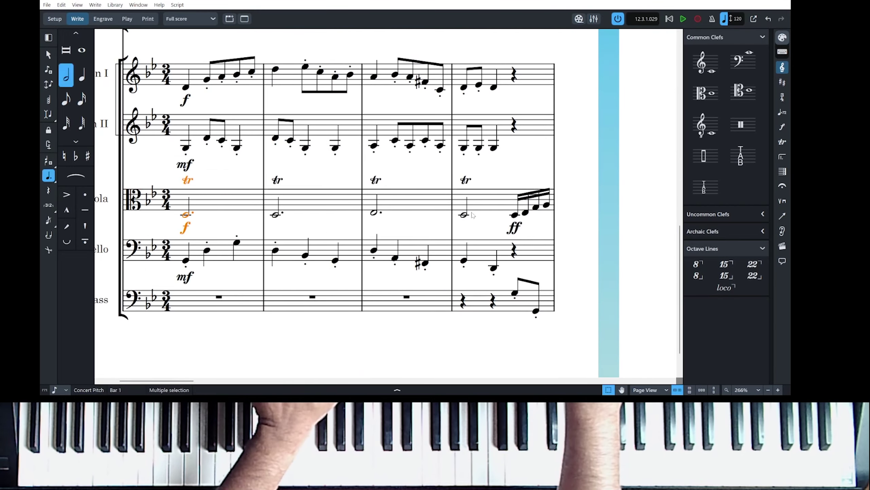
left_click(464, 215, "shift")
key("ctrl+c")
scroll(446, 212, "right", 18)
left_click(330, 212)
key("ctrl+v")
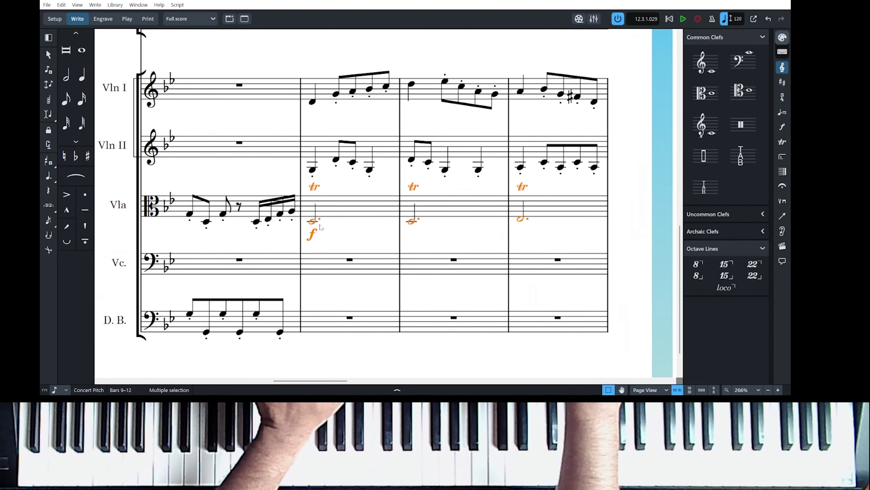
key("Right")
Copy the Violoncello's staccato quarter notes with their mf dynamic from bars 1–4 to bars 9–12.
scroll(264, 242, "left", 20)
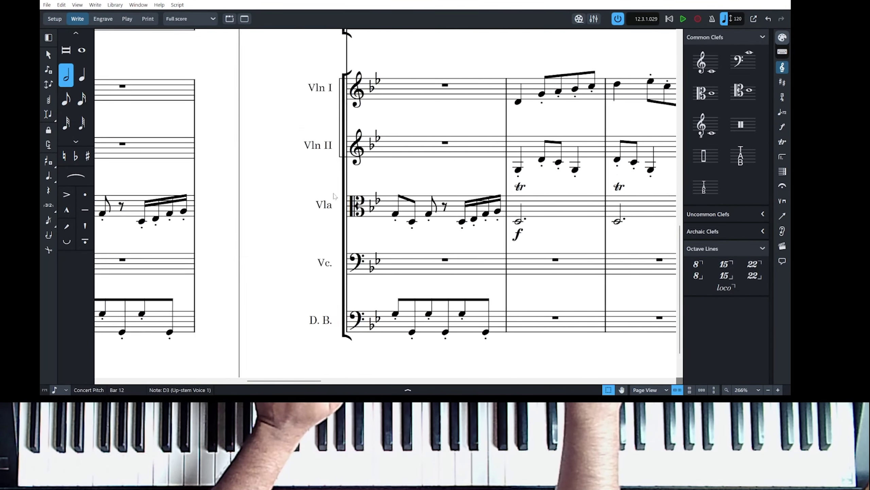
left_click(293, 254)
left_click(589, 257, "shift")
key("ctrl+c")
scroll(593, 254, "right", 18)
left_click(338, 260)
key("ctrl+v")
key("Escape")
scroll(478, 260, "right", 7)
left_click(451, 163)
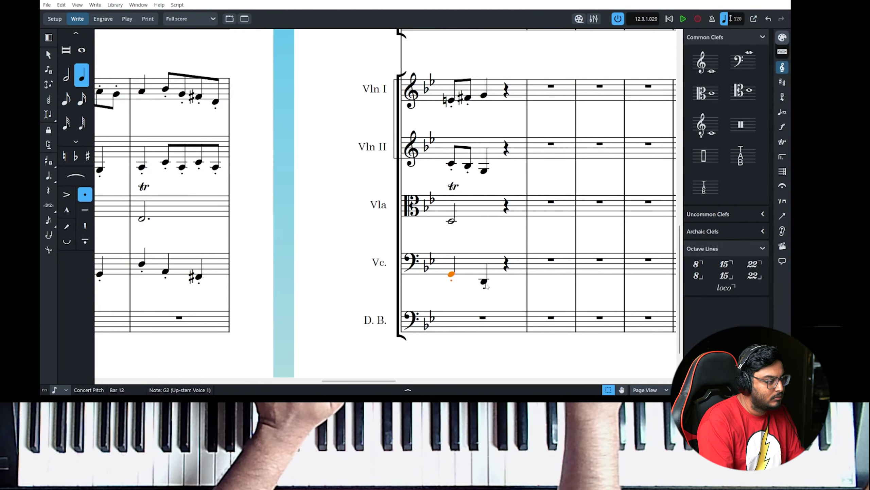
scroll(299, 313, "left", 20)
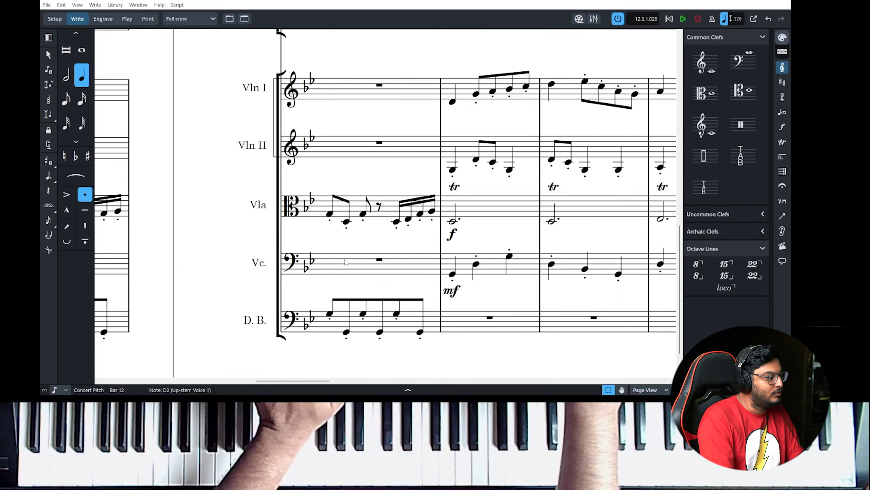
scroll(341, 262, "left", 8)
scroll(341, 260, "right", 20)
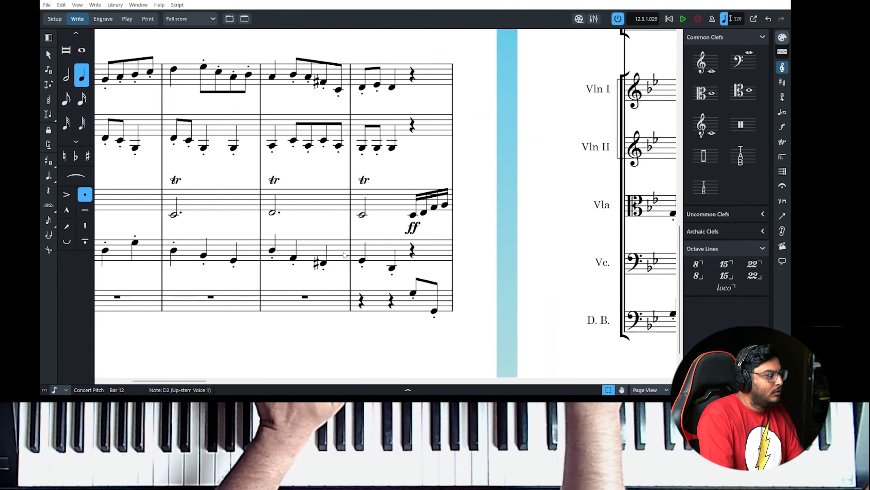
Play back the Viola and Double Bass accompaniment in the bars leading up to bar 7.
scroll(344, 254, "right", 10)
scroll(347, 253, "left", 3)
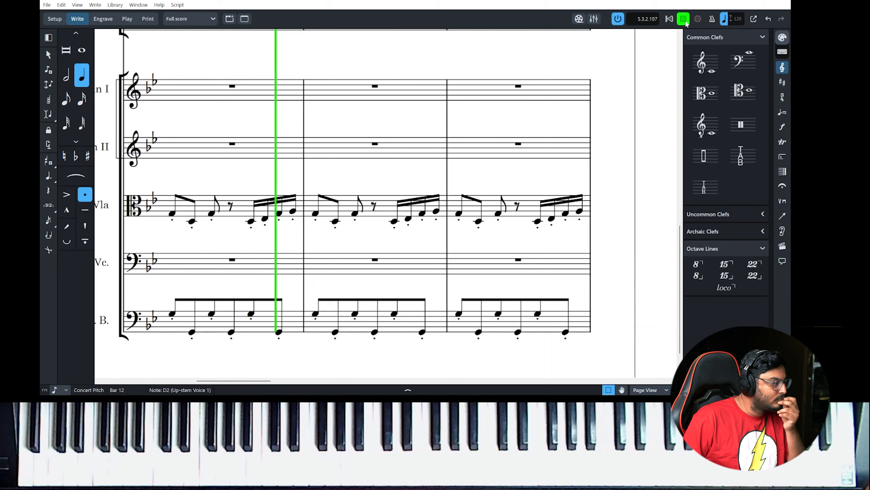
left_click(683, 19)
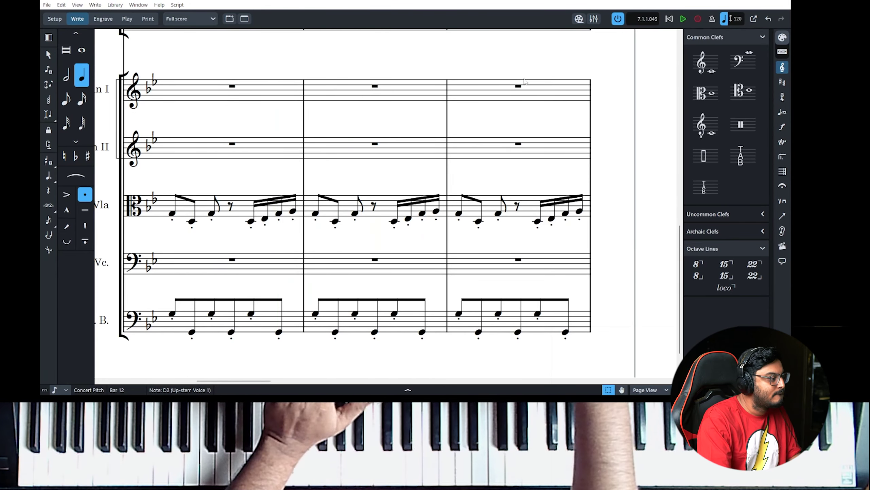
Enter a Trumpet half-note-and-quarter-note line in bars 5–8: B♭3–D4, C4–D4, G3–B♭3, A3–G3.
scroll(463, 204, "up", 10)
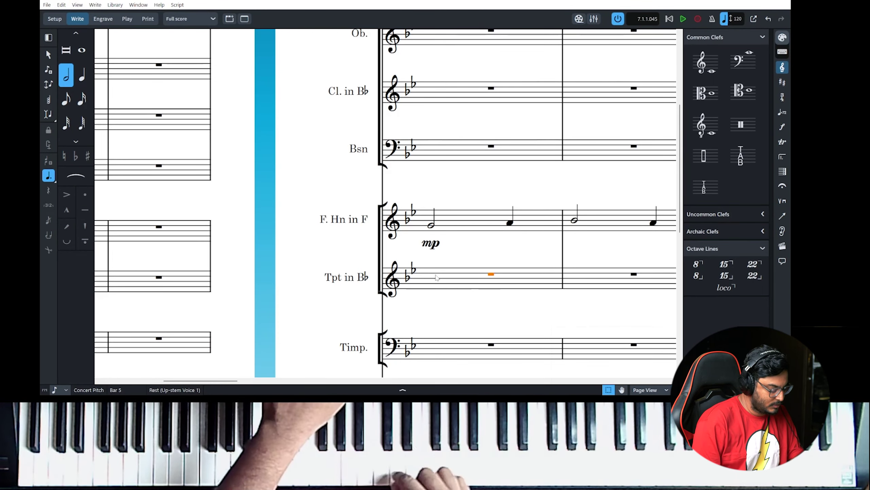
key("shift+n")
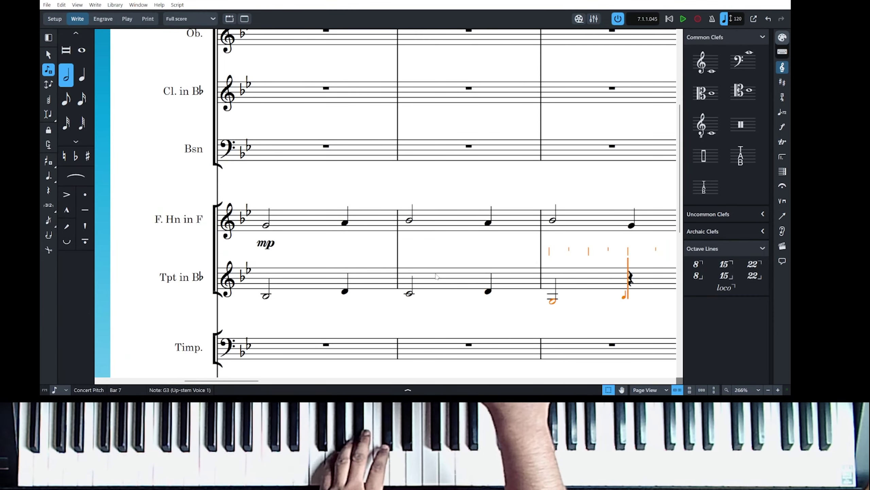
key("6")
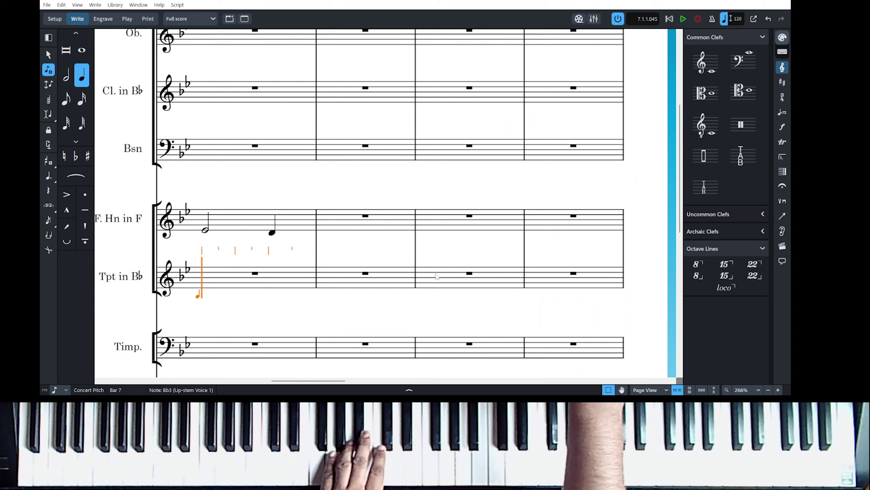
key("7")
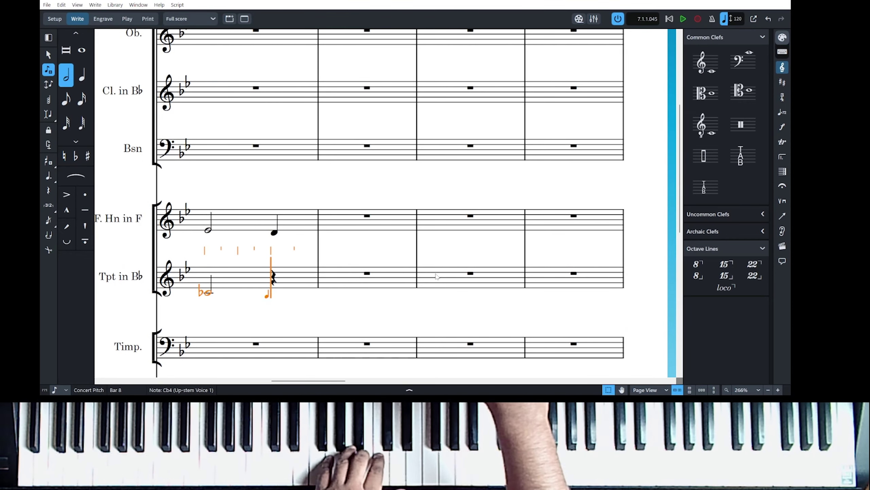
double_click(173, 204)
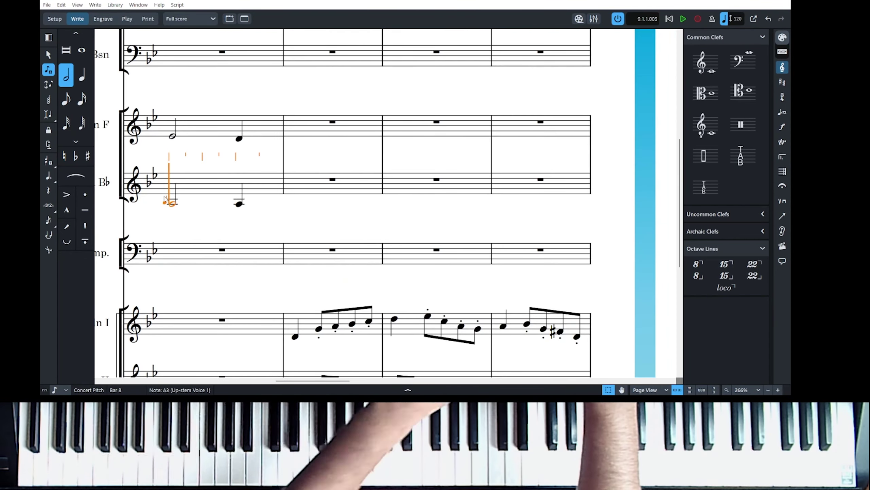
key("6")
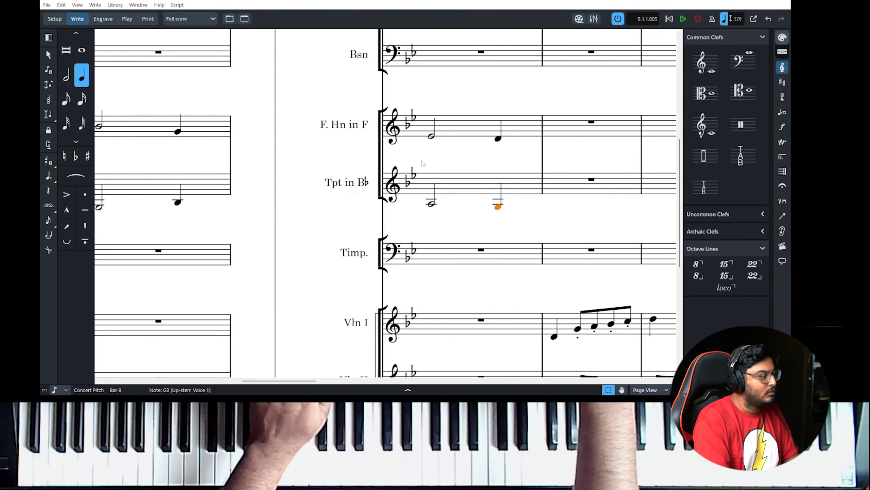
Play back the string theme's reprise through bar 12.
scroll(545, 124, "right", 3)
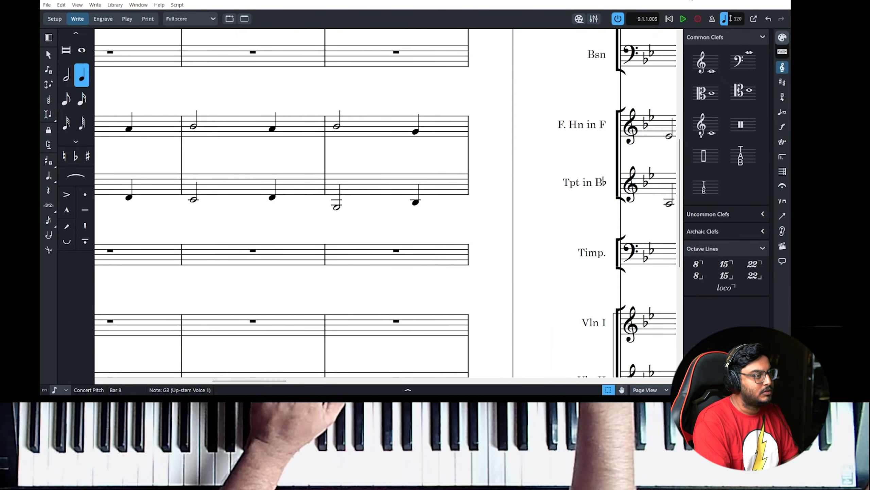
key("space")
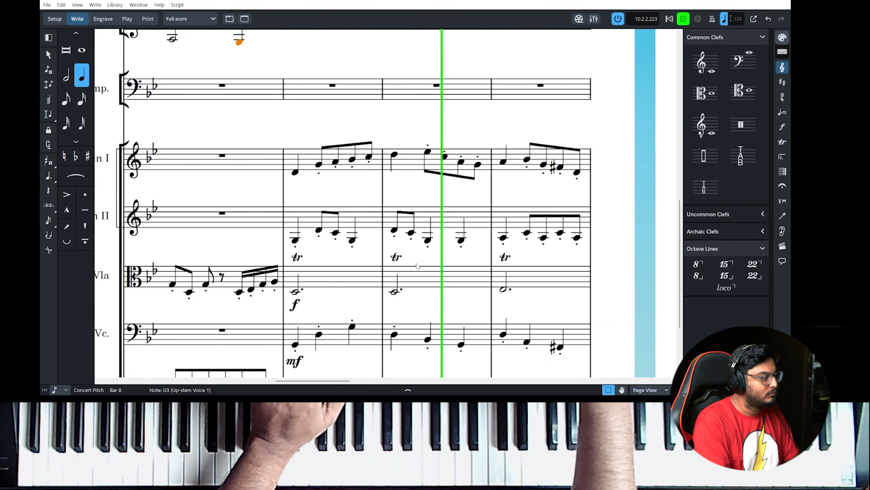
scroll(417, 266, "down", 3)
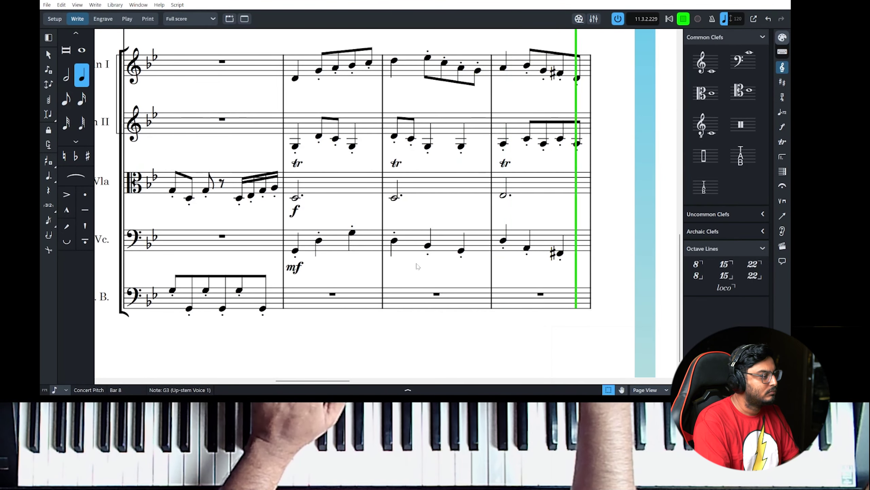
key("space")
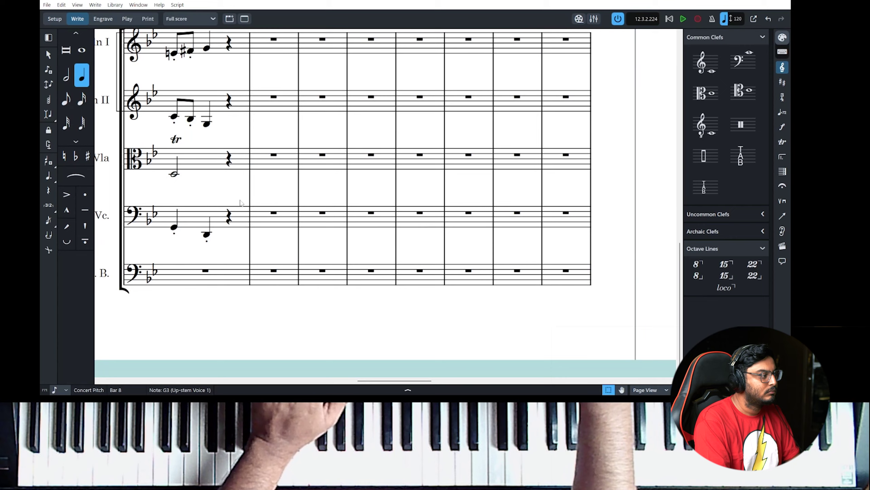
Lengthen the Viola's trilled D3 in bar 12 to a dotted half note.
left_click(208, 236)
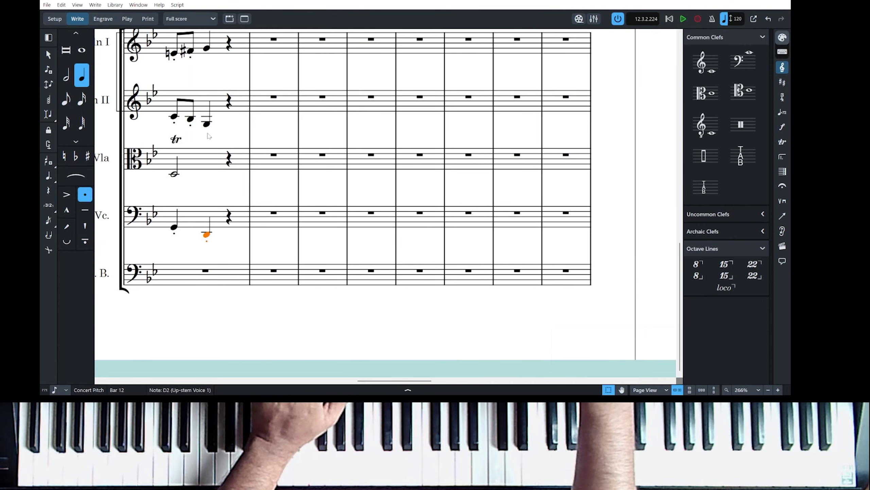
scroll(174, 174, "up", 2)
left_click(206, 117)
left_click(172, 245)
key("period")
scroll(352, 207, "left", 3)
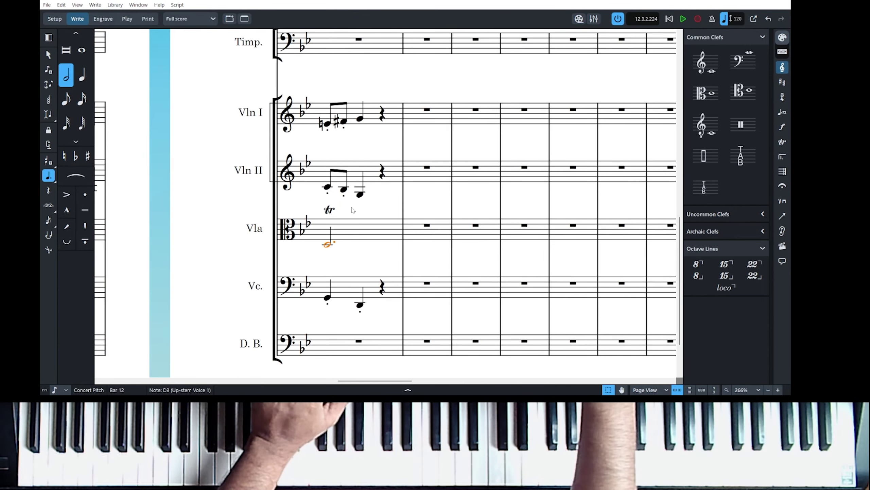
Play the waltz back from the opening bars through bar 12.
scroll(408, 215, "up", 8)
scroll(409, 216, "down", 8)
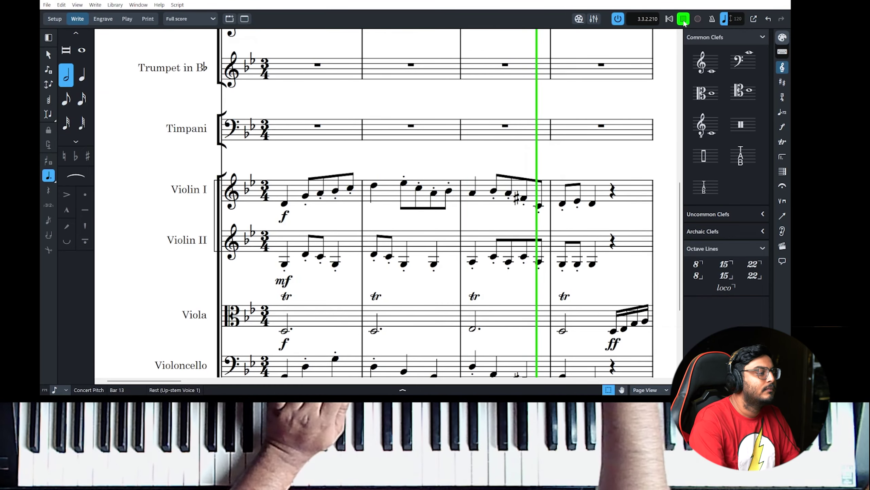
scroll(535, 141, "down", 3)
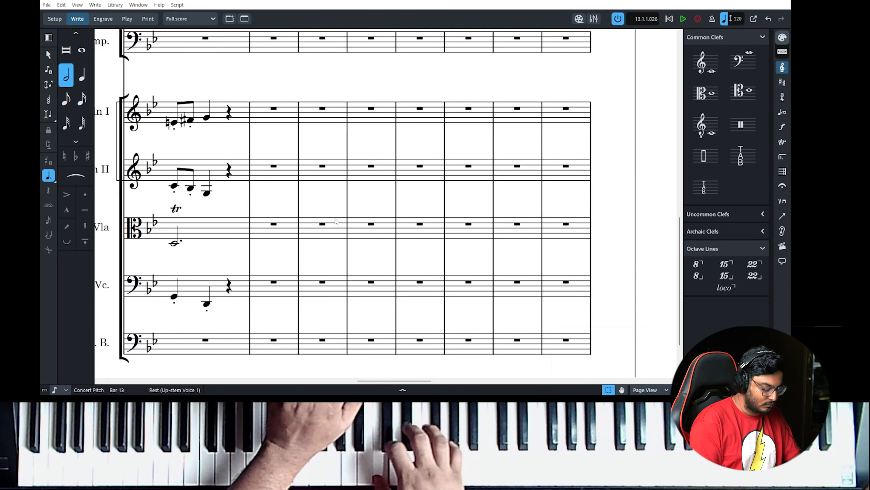
Enter a dotted-half D5 in Oboe bar 13 and eighth notes E♭5, C5, A4, F4, D4, C4 in bar 14, and play them back.
scroll(336, 221, "up", 10)
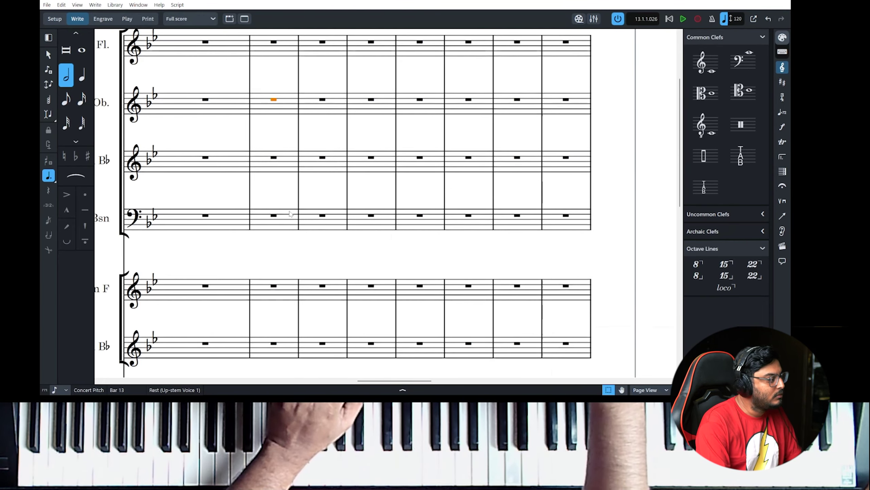
key("shift+n")
key("Escape")
scroll(350, 196, "left", 3)
left_click(397, 170)
double_click(460, 172)
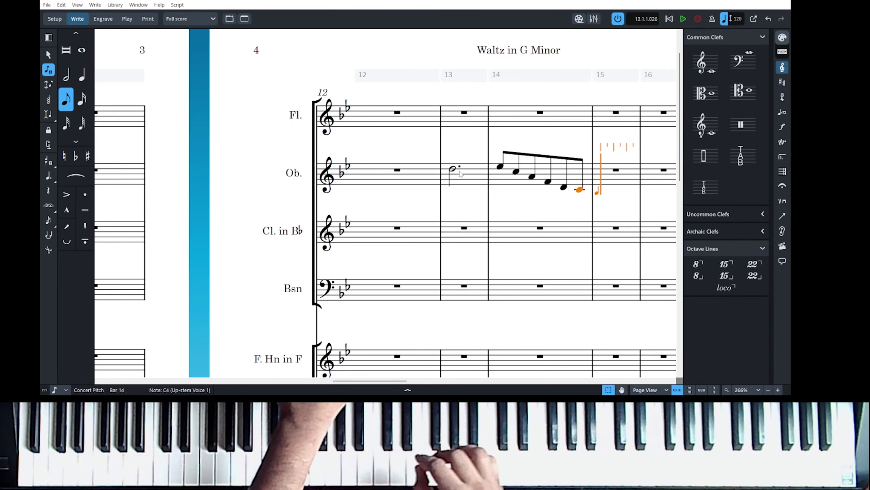
key("space")
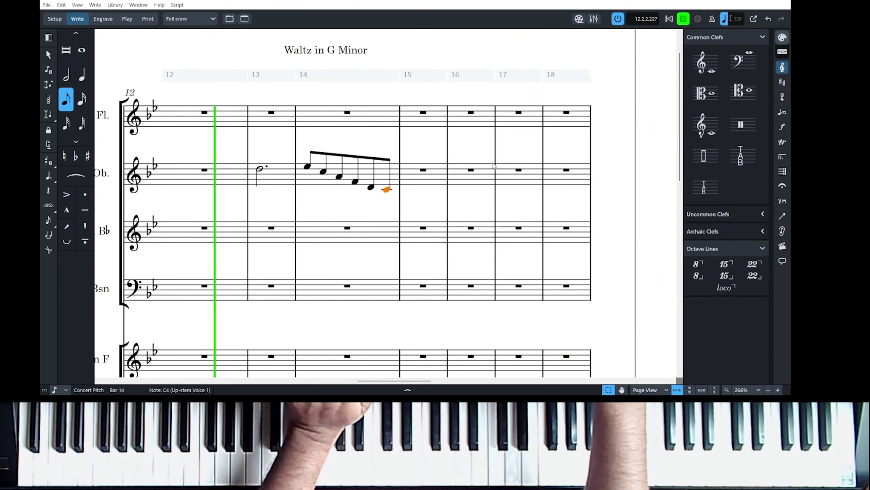
key("space")
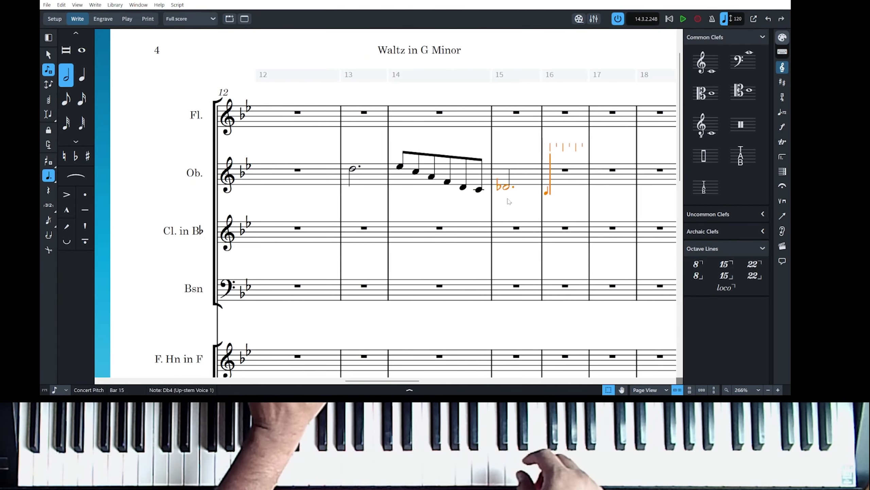
Continue the Oboe in bars 15–18 with dotted-half C♯4, rising eighths D4 to D5, and falling dotted-quarter figures on E♭5 and A4; play back.
key("5")
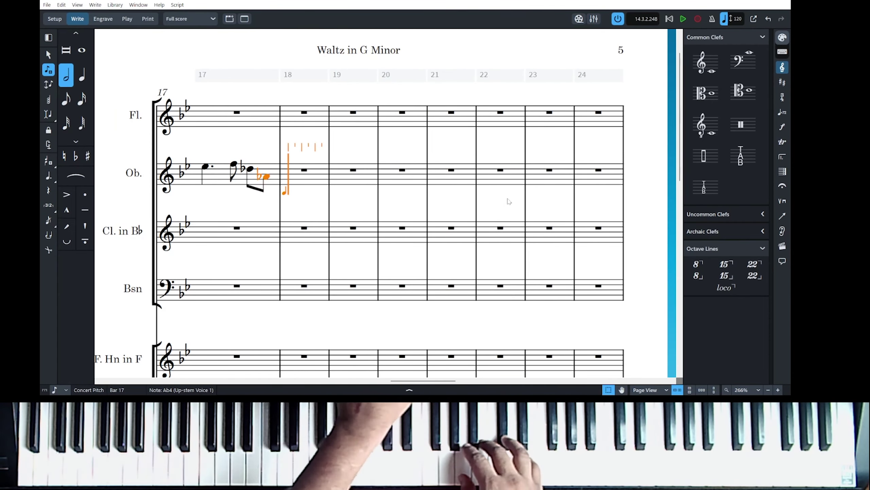
key("period")
key("ctrl+z")
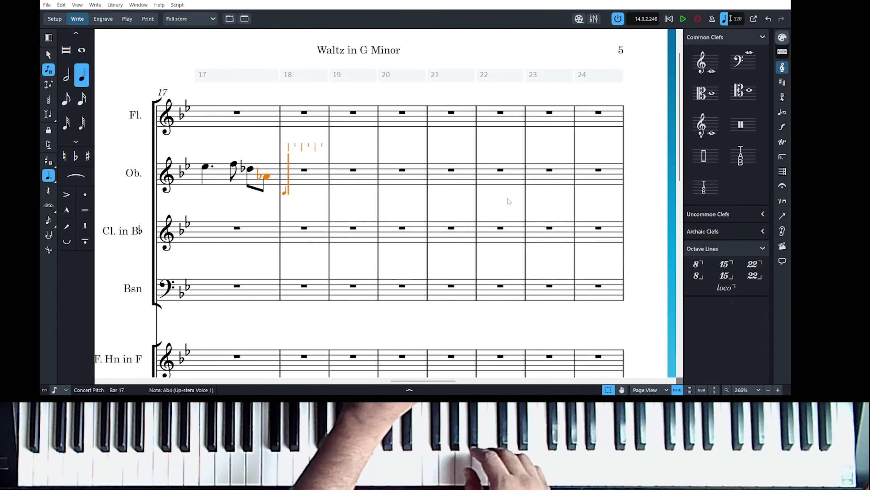
key("period")
key("5")
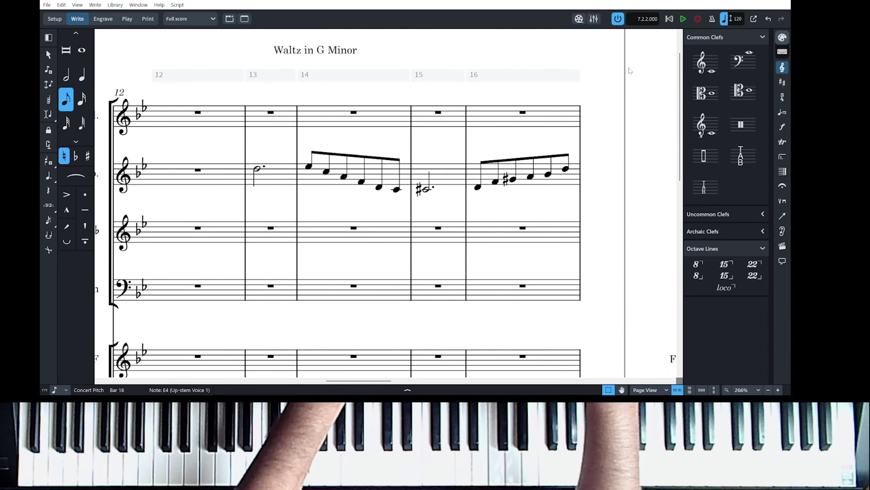
key("space")
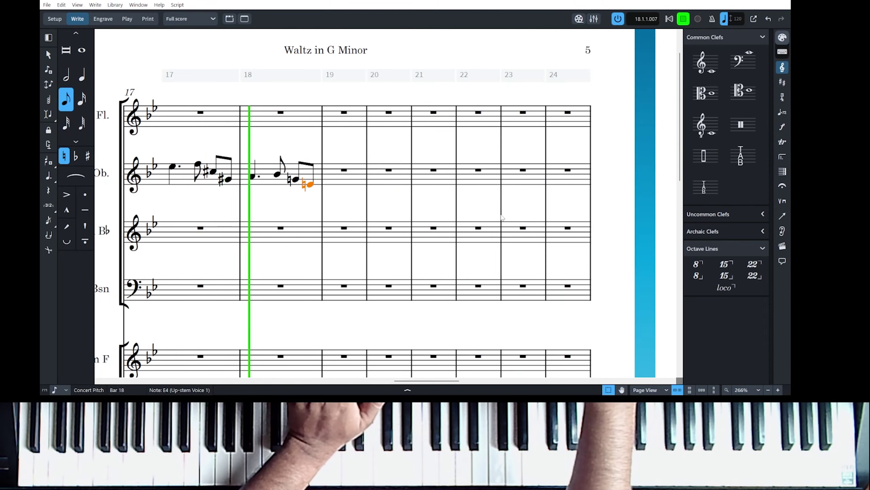
key("space")
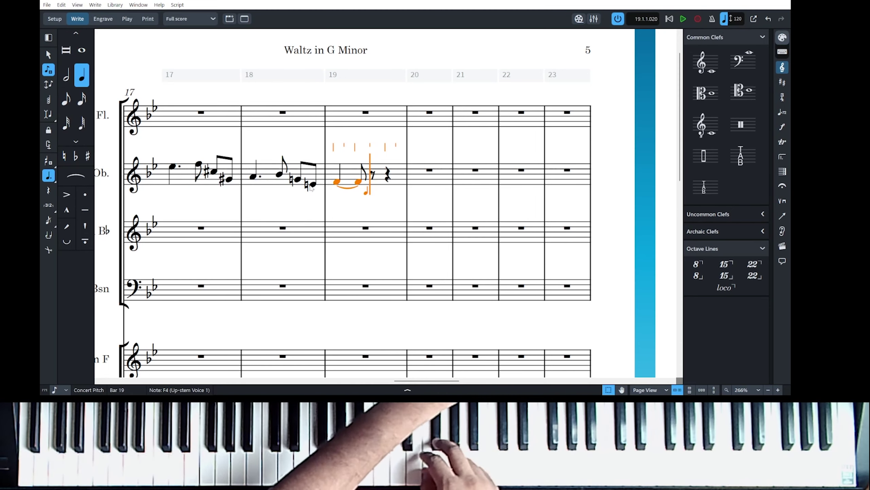
Enter Oboe dotted-quarter F4 and eighths C4, D4, C4 in bar 19, dotted-half B♭3 in bar 20, and play the melody back.
key("4")
key("ctrl+z")
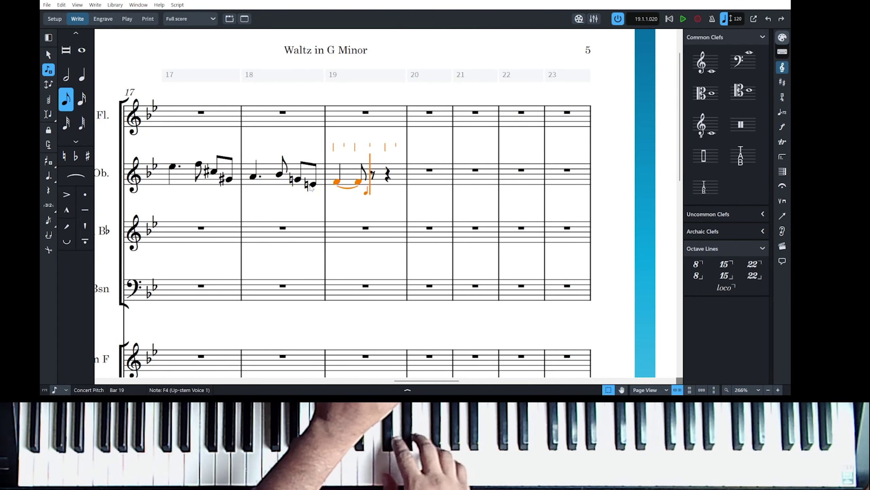
key("9")
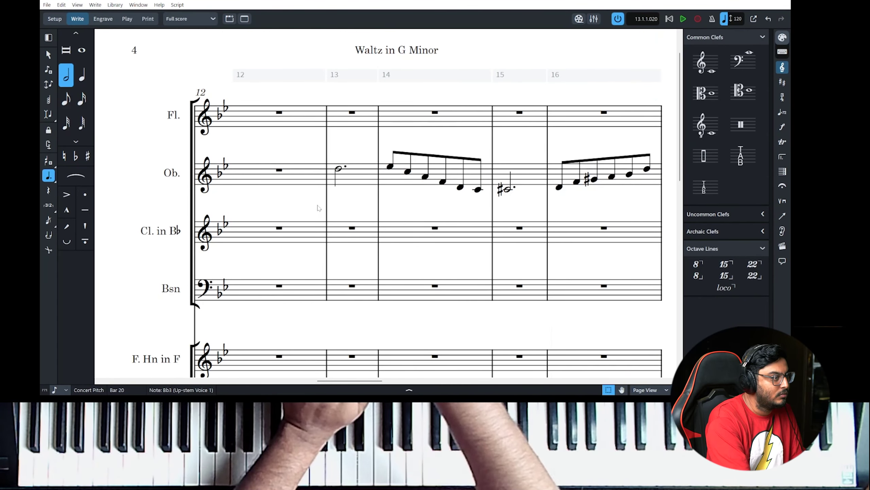
key("space")
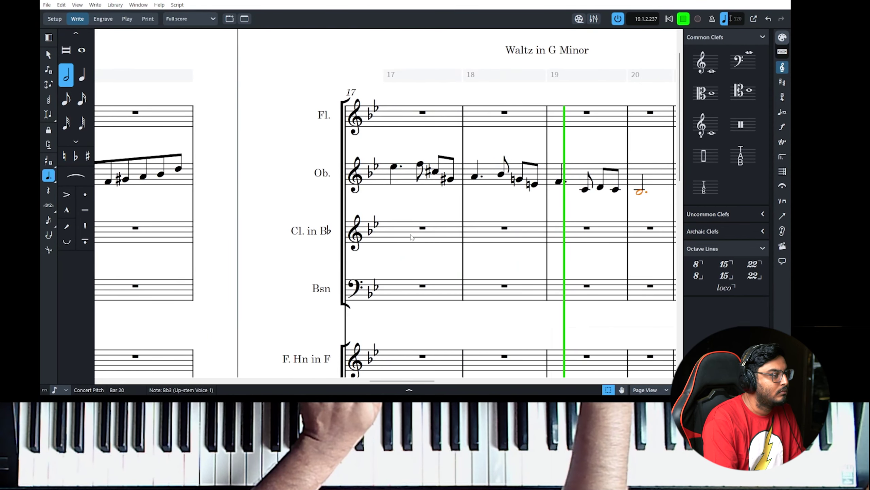
key("space")
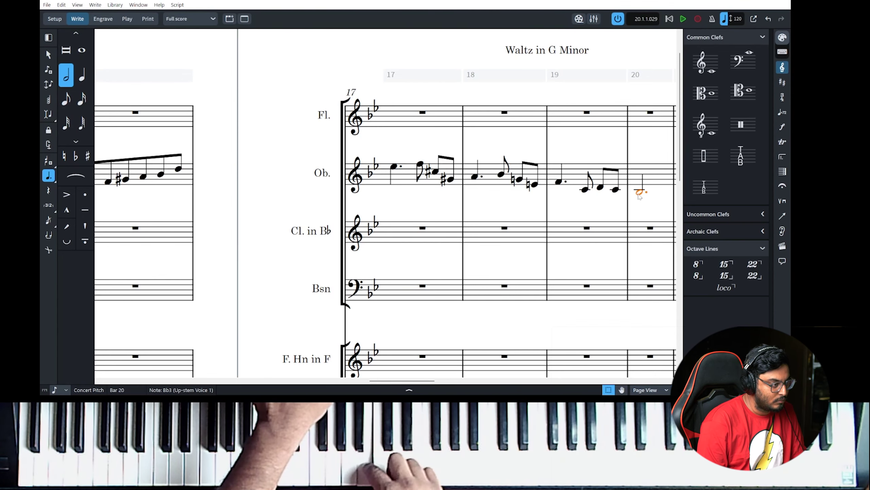
Flatten the Oboe's D4 in bar 19 to D♭4 and change its dotted half note in bar 20 to B♮3.
left_click(600, 187)
left_click(76, 156)
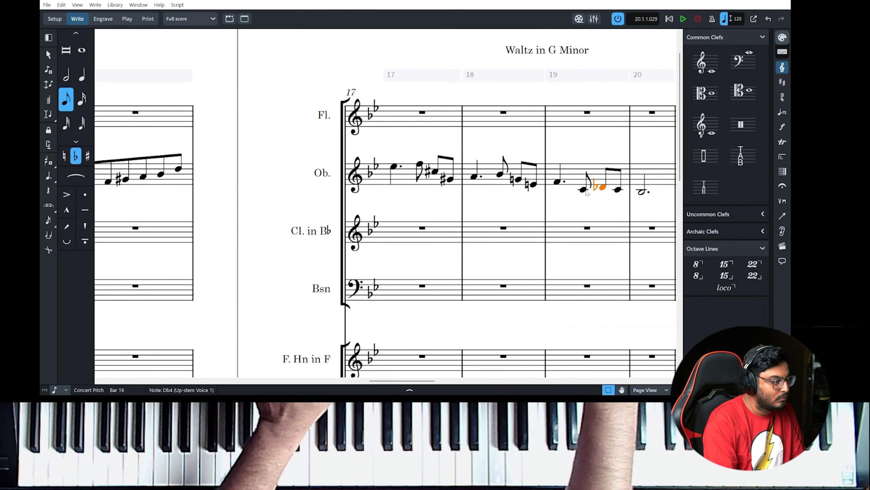
left_click(641, 191)
left_click(64, 157)
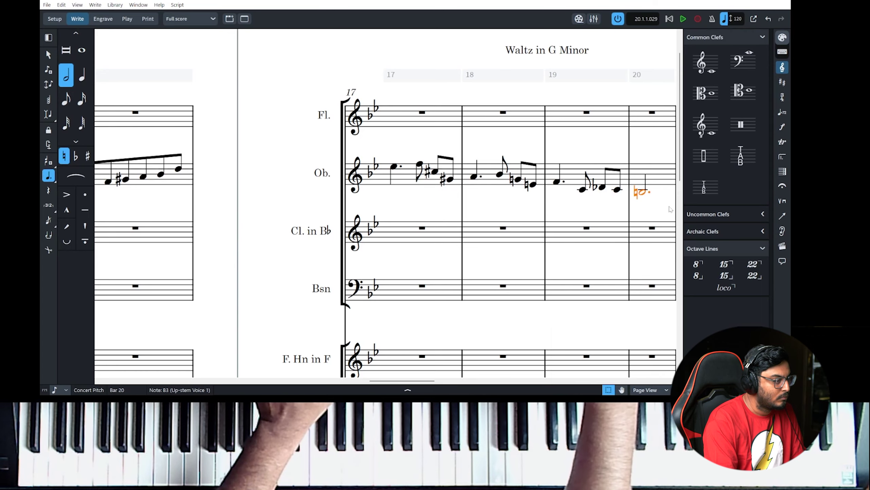
Enter a Clarinet half-note-and-quarter-note line in bars 13–16: G4–D4, F4–C4, E♮4–A3, B♭3–D4.
scroll(356, 275, "right", 5)
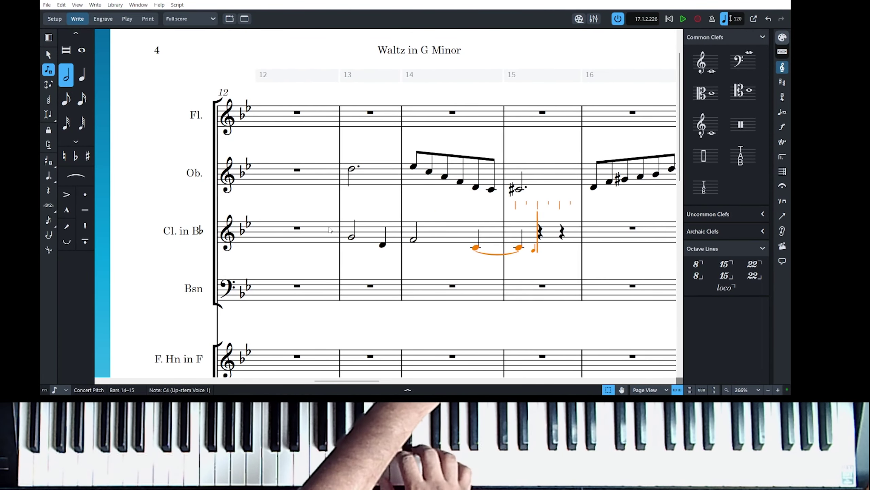
key("6")
key("7")
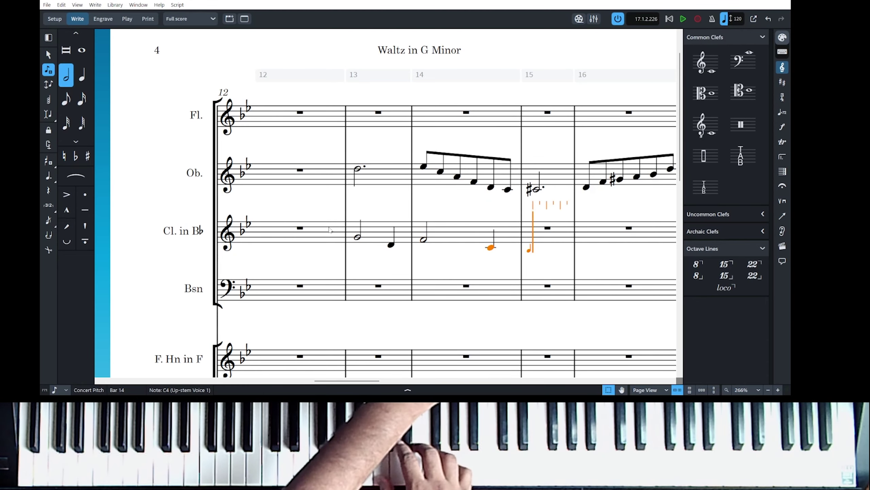
key("6")
key("7")
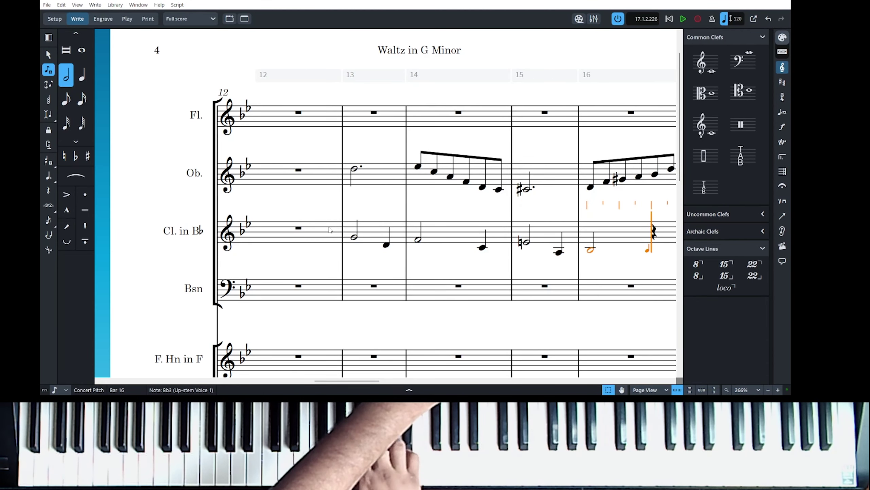
key("6")
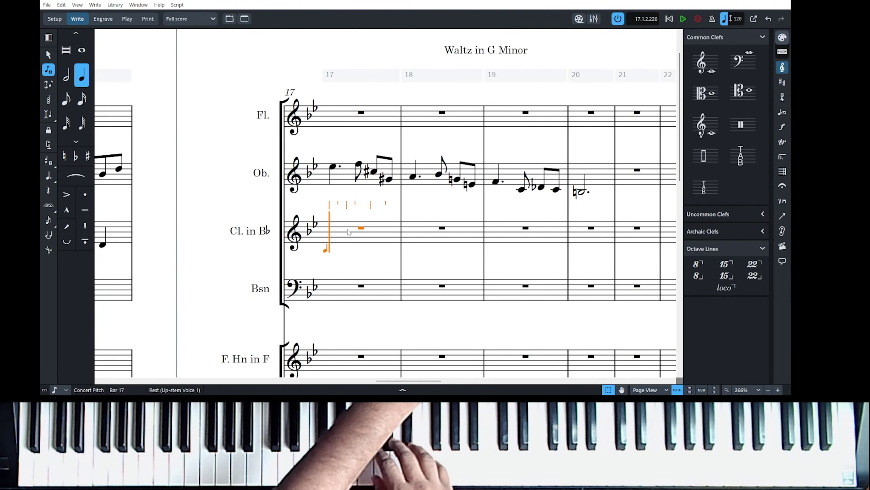
Continue the Clarinet with half note C4 and quarter D♭4 in bar 17, then half note C4 and quarter G3 in bar 18.
key("7")
key("6")
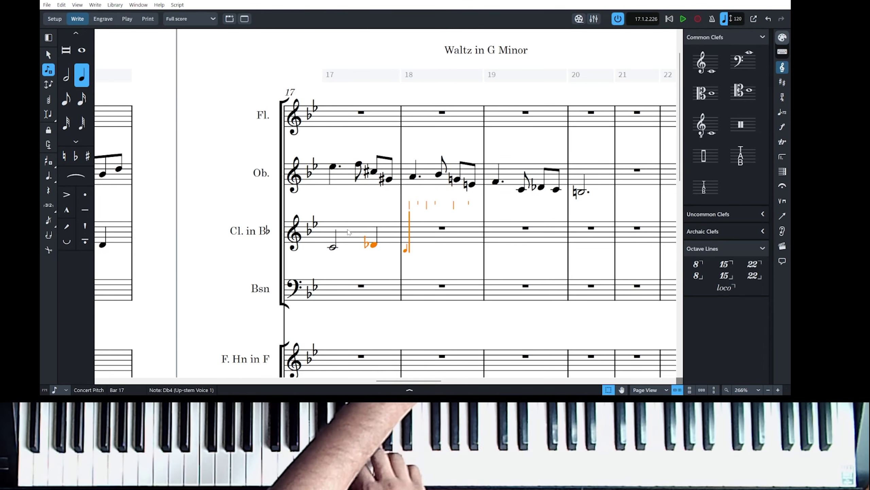
key("7")
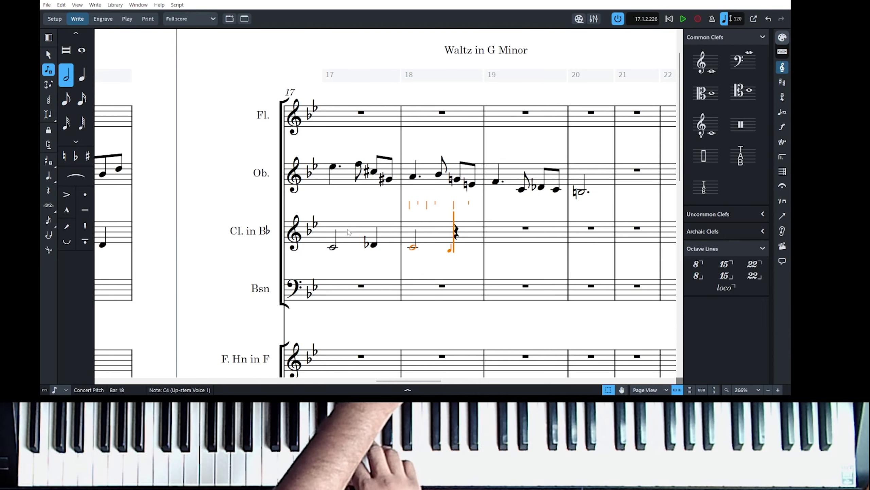
key("6")
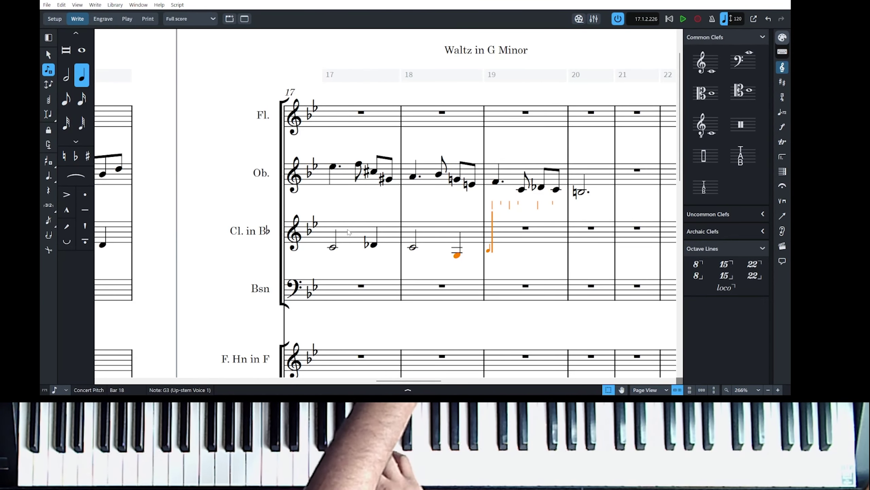
Enter Clarinet quarter notes G♯3, A3, A♭3 in bar 19 and dotted-half G♮3 in bar 20.
key("equal")
key("g")
key("a")
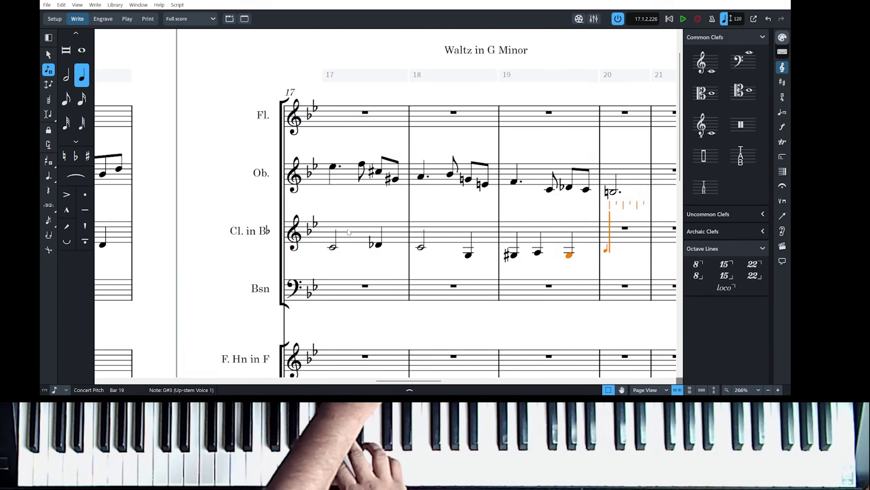
key("7")
key("period")
key("Escape")
scroll(537, 90, "left", 5)
scroll(495, 261, "right", 6)
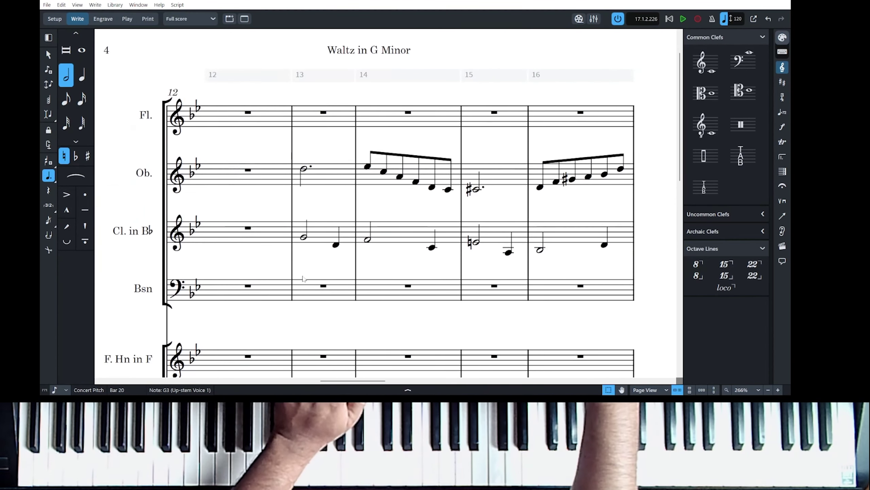
Enter three staccato G2 eighth notes in the Bassoon at the start of bar 13.
scroll(495, 261, "up", 1)
double_click(369, 310)
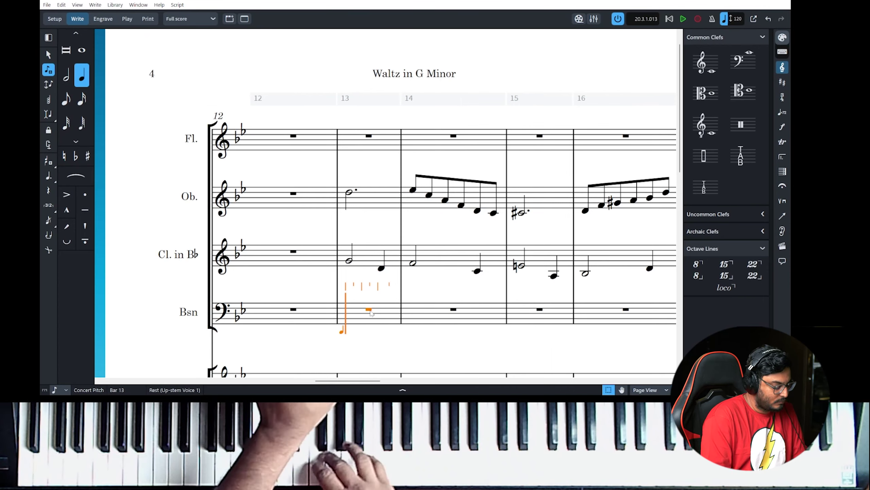
key("Escape")
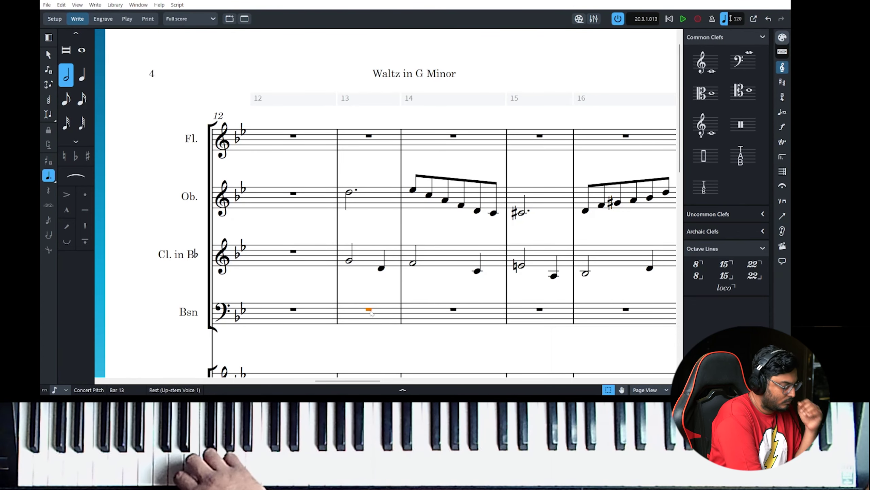
key("shift+n")
key("6")
key("period")
key("5")
key("bracketright")
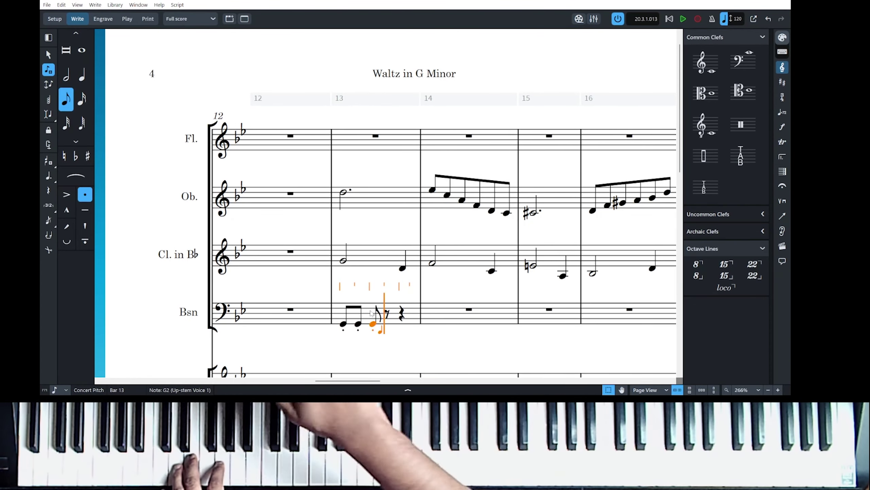
Lengthen the third Bassoon G2 in bar 13 to a quarter note and complete the bar with quarter D2.
key("Escape")
key("6")
key("shift+n")
key("space")
key("d")
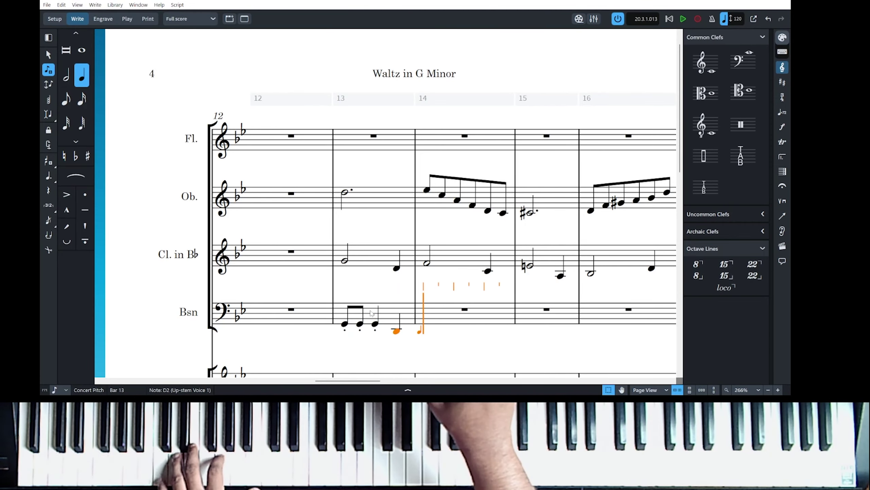
Enter Bassoon staccato eighths B♭2, B♭2 and staccato quarters B♭2, G2 in bar 14.
key("5")
key("b")
key("ctrl+z")
key("bracketright")
key("b")
key("b")
key("b")
key("ctrl+z")
key("b")
key("6")
key("g")
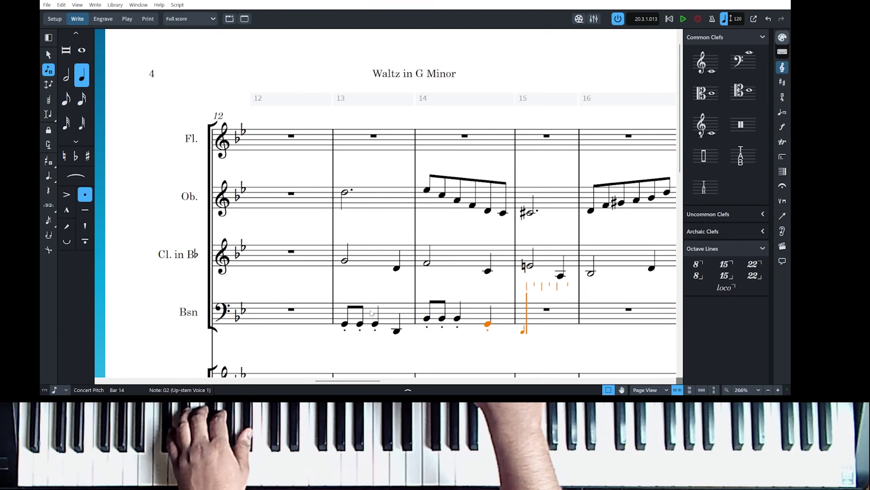
Enter three A2 eighth notes in the Bassoon at the start of bar 15.
key("bracketright")
key("5")
key("a")
key("a")
key("a")
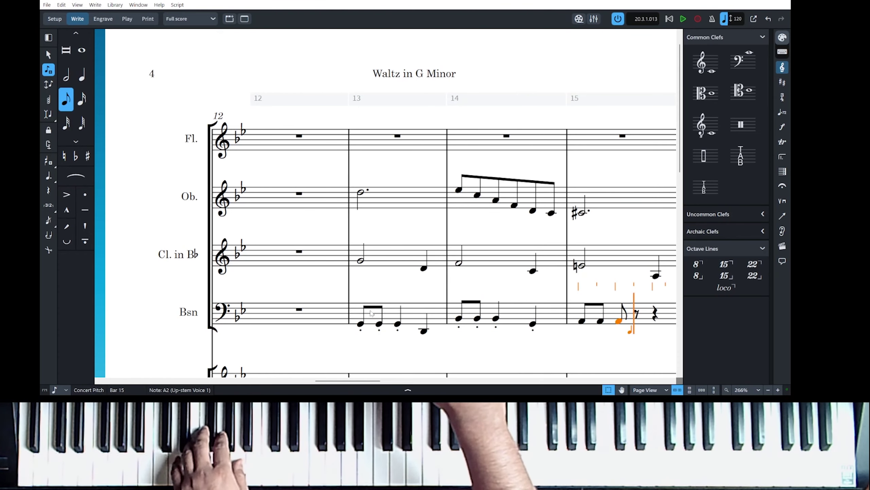
Make the Bassoon's A2 notes in bar 15 staccato, lengthen the third to a quarter note, and add quarter E♮2.
key("shift+Left")
key("shift+Left")
key("bracketright")
key("Right")
key("Right")
key("Left")
key("Left")
key("6")
key("Right")
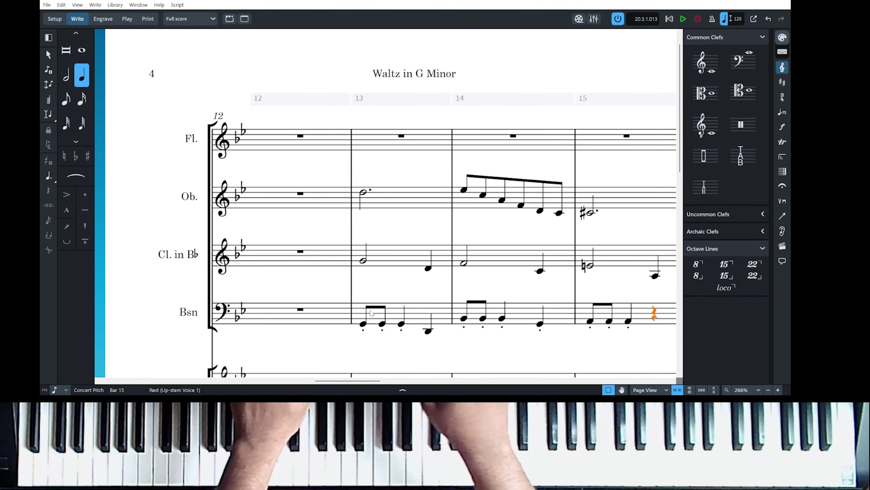
key("shift+n")
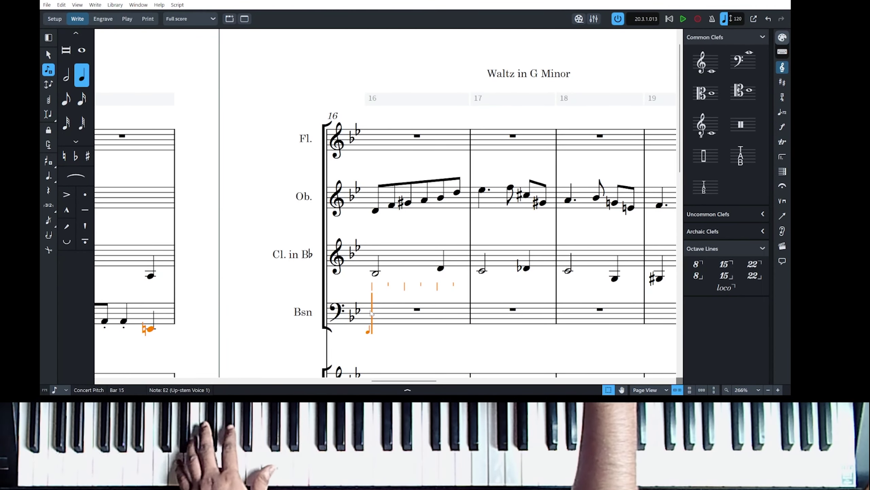
Enter paired Bassoon staccato eighths on D2, A♭2, D3 in bar 16 and staccato dotted halves G2, F2, C♯2, D2 in bars 17–20.
key("5")
key("bracketright")
key("d")
key("d")
key("minus")
key("a")
key("a")
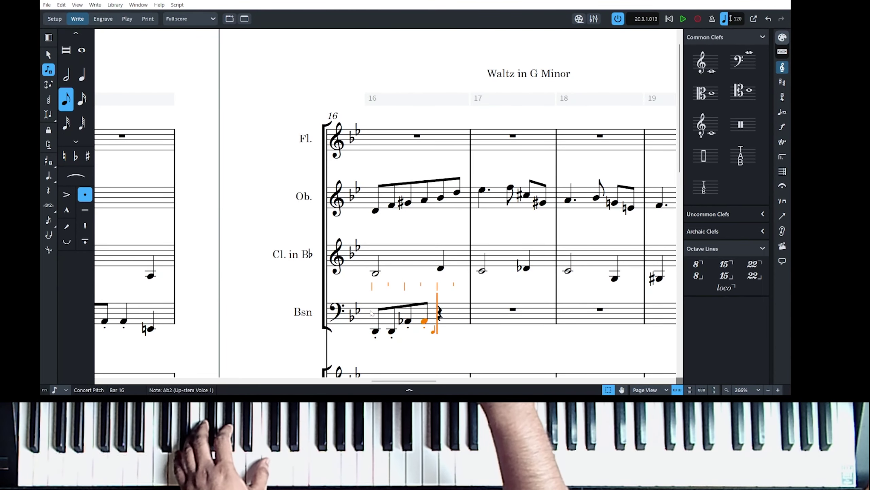
key("d")
key("d")
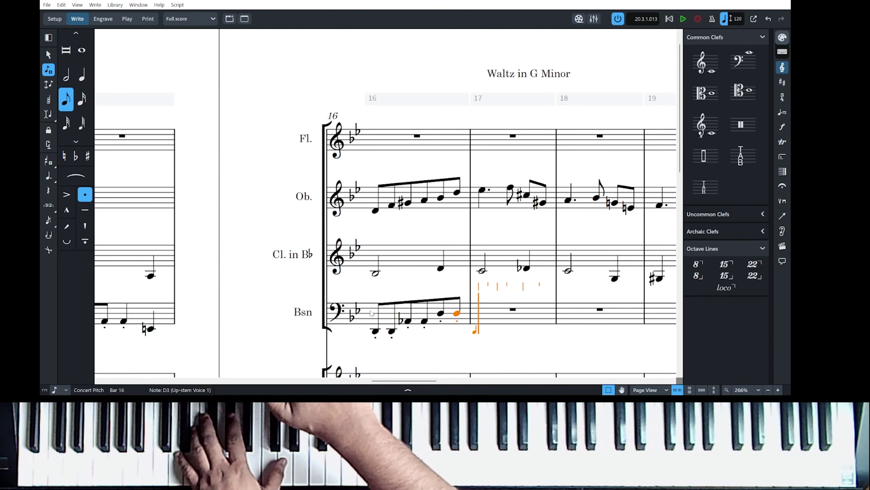
scroll(371, 312, "right", 5)
key("7")
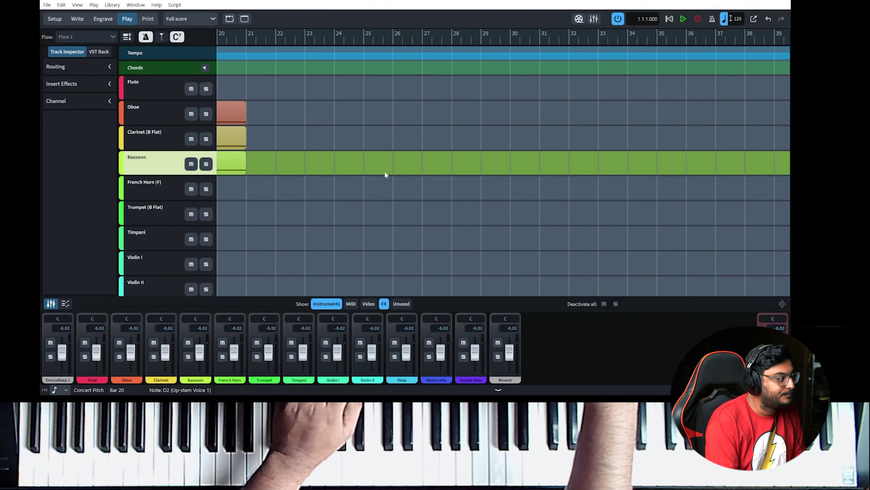
Place the playhead at bar 13 and play back the woodwind passage in the score.
scroll(385, 175, "left", 10)
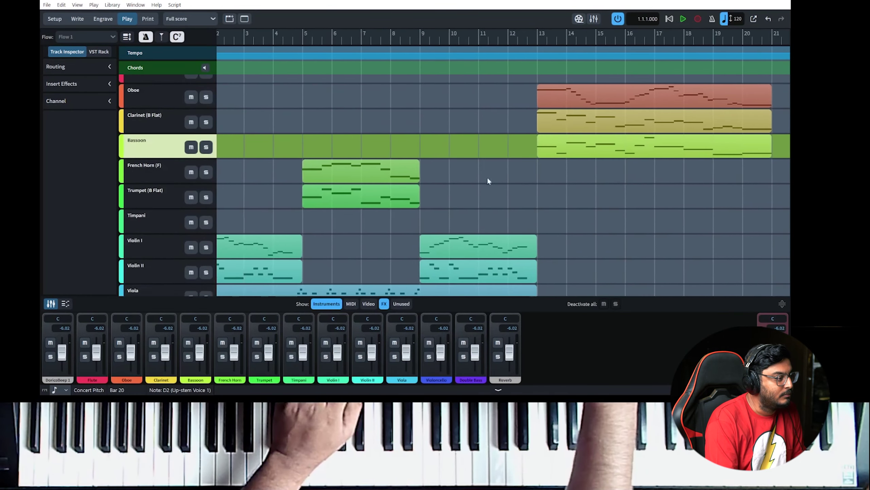
left_click(543, 39)
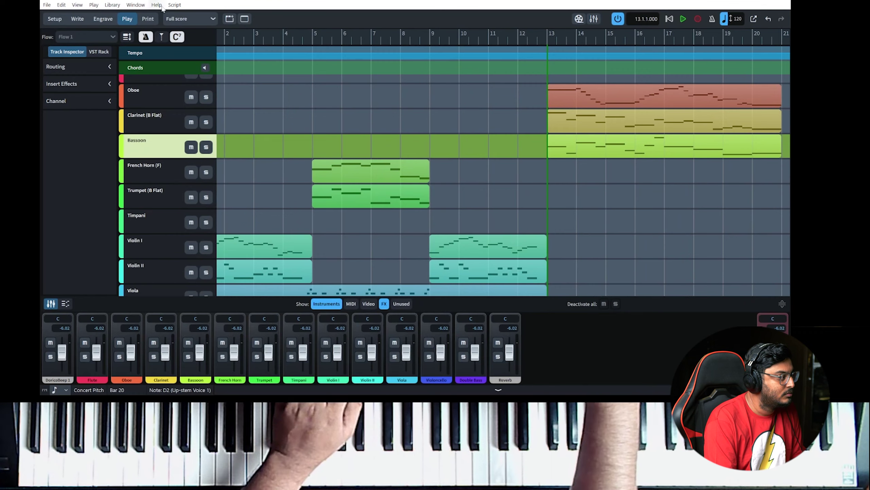
left_click(85, 19)
key("space")
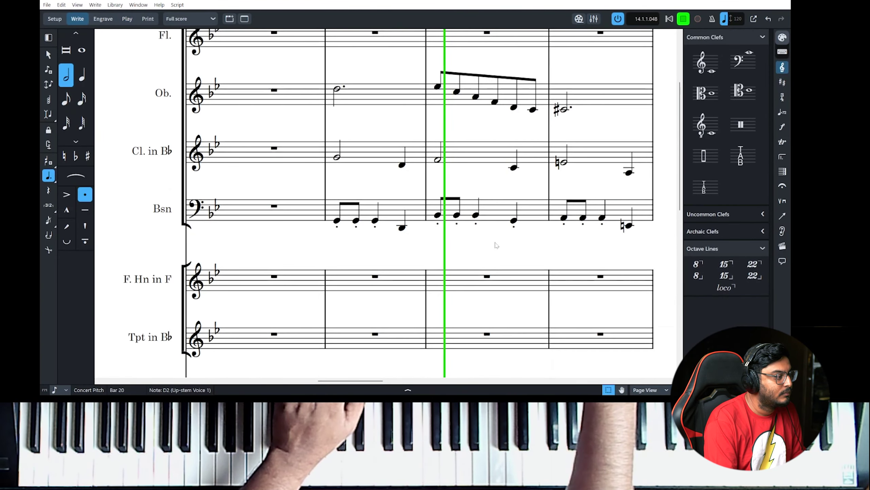
key("space")
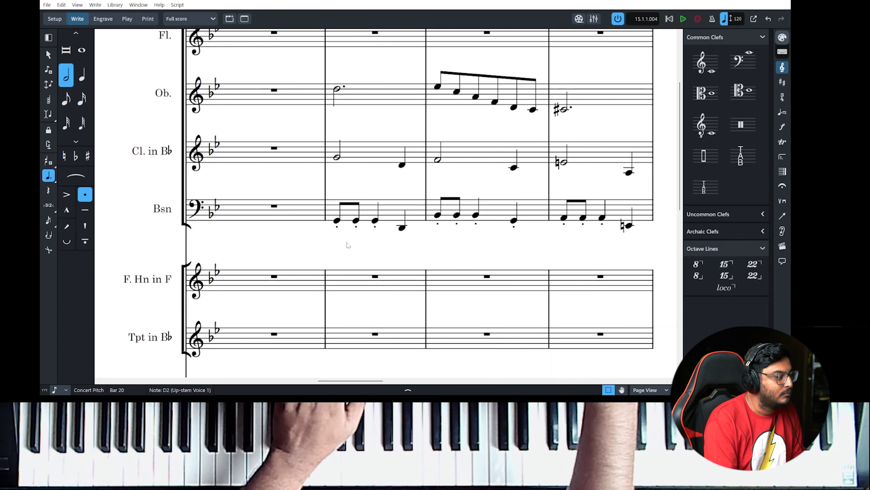
Add dynamics at bar 13: f for Bassoon and Oboe, mf for Clarinet, and play the passage back.
left_click(338, 221)
left_click(782, 127)
left_click(726, 92)
left_click(337, 88)
left_click(728, 94)
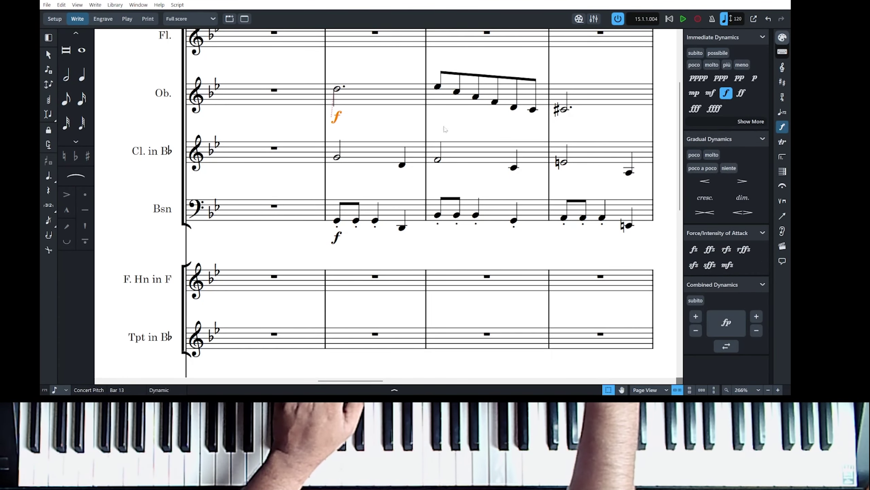
left_click(337, 157)
left_click(710, 93)
left_click(681, 18)
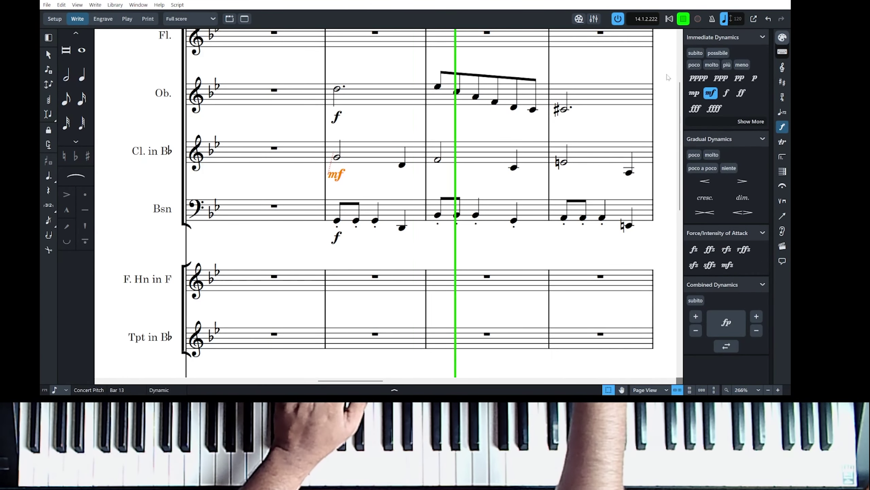
key("space")
Add staccato to the Bassoon's quarter notes D2 in bar 13 and E♮2 in bar 15.
scroll(435, 220, "left", 10)
left_click(282, 220)
left_click(327, 228)
key("]")
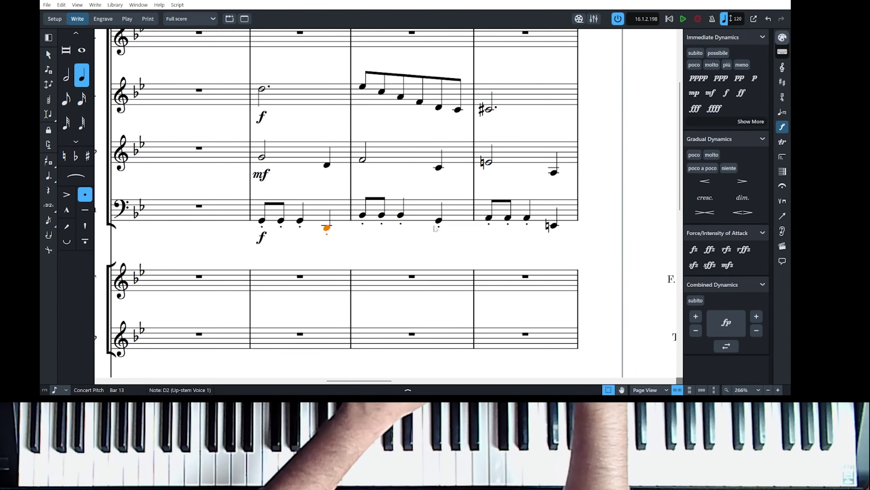
left_click(554, 226)
key("]")
scroll(225, 118, "left", 5)
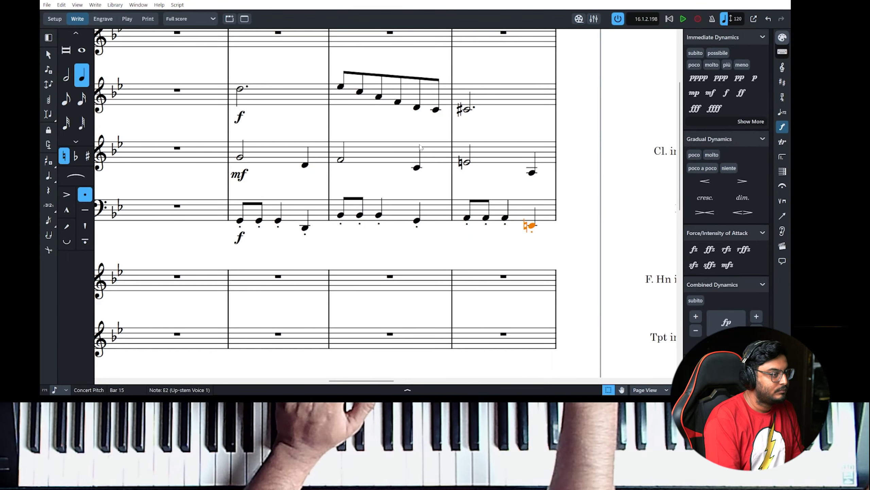
Change the Bassoon's dynamic at bar 13 to ff and play the woodwind passage back.
left_click(240, 221)
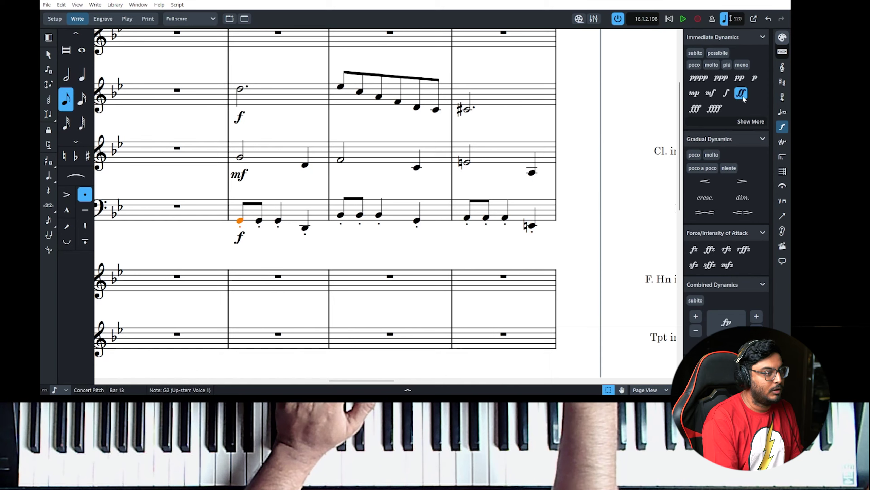
left_click(742, 96)
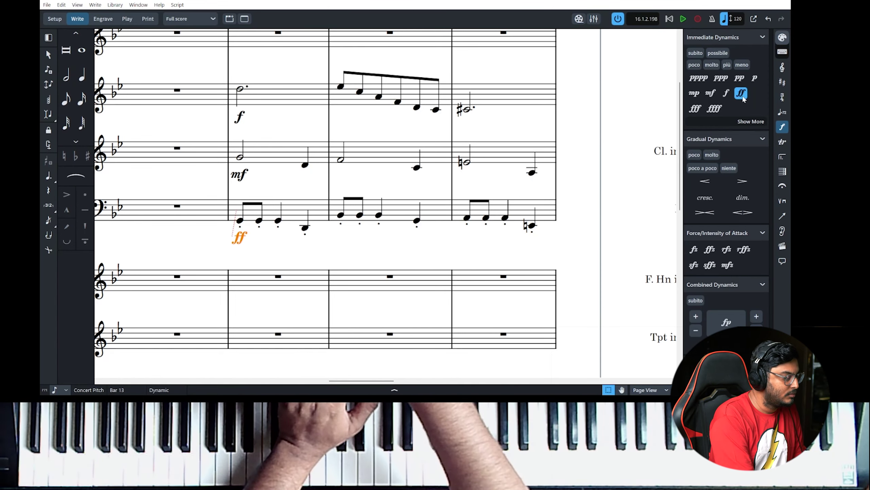
key("space")
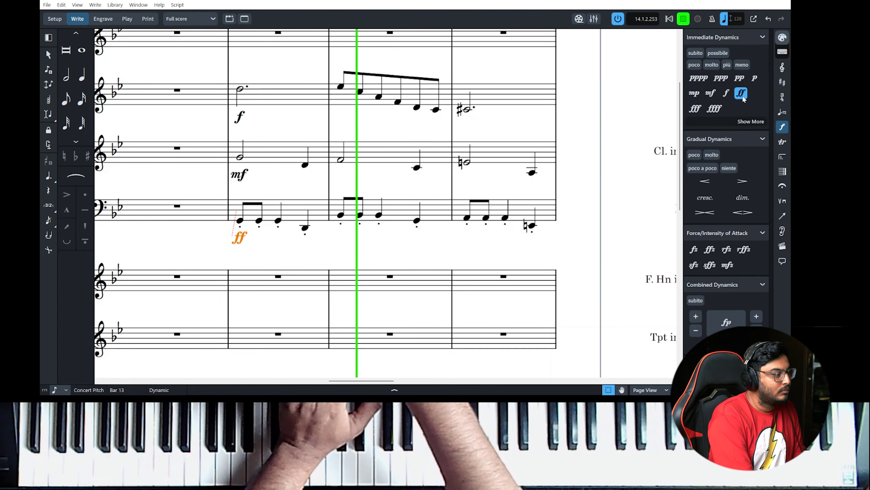
key("space")
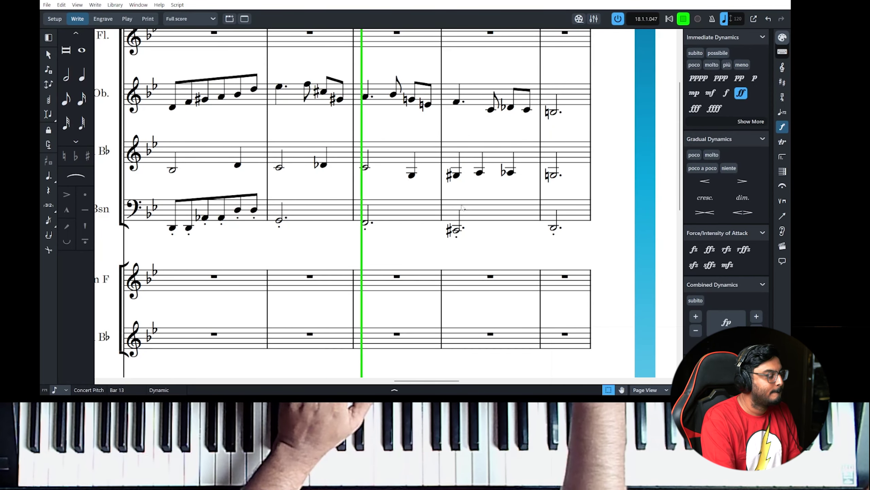
key("space")
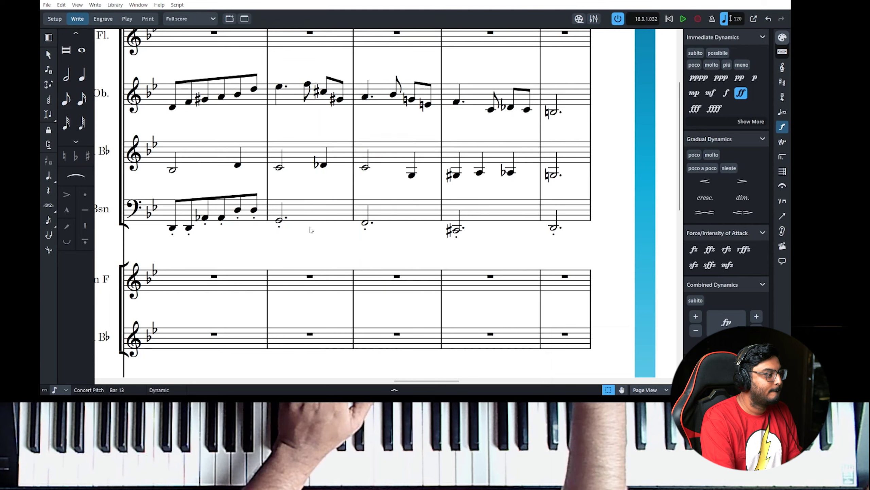
Remove the staccato from the Bassoon's dotted half notes in bars 17–20 and play the passage back.
left_click(282, 224)
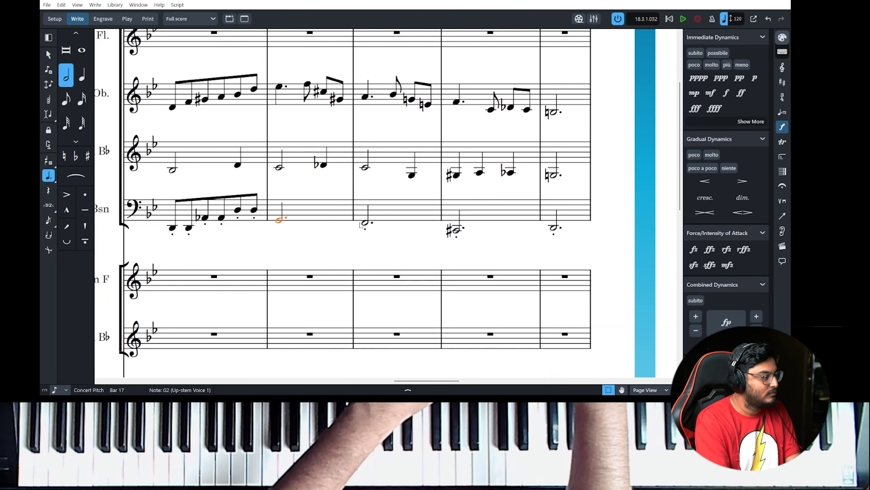
left_click(553, 230)
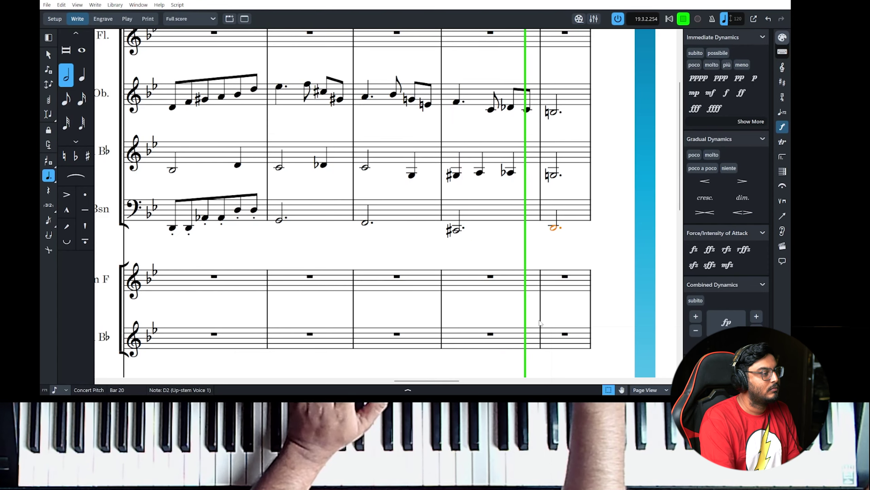
Copy the Oboe's notes from bars 17–20 into Violin I at bar 17 and raise the copy an octave.
scroll(334, 204, "up", 3)
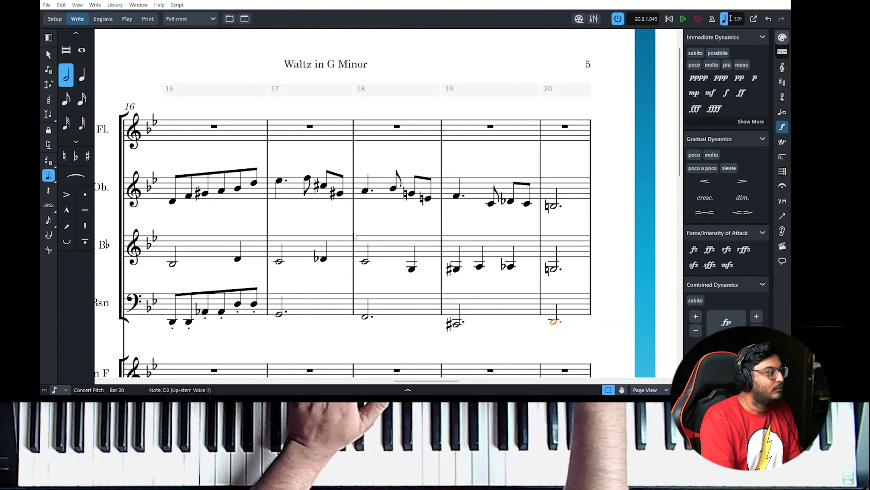
left_click(289, 189)
left_click(570, 195, "shift")
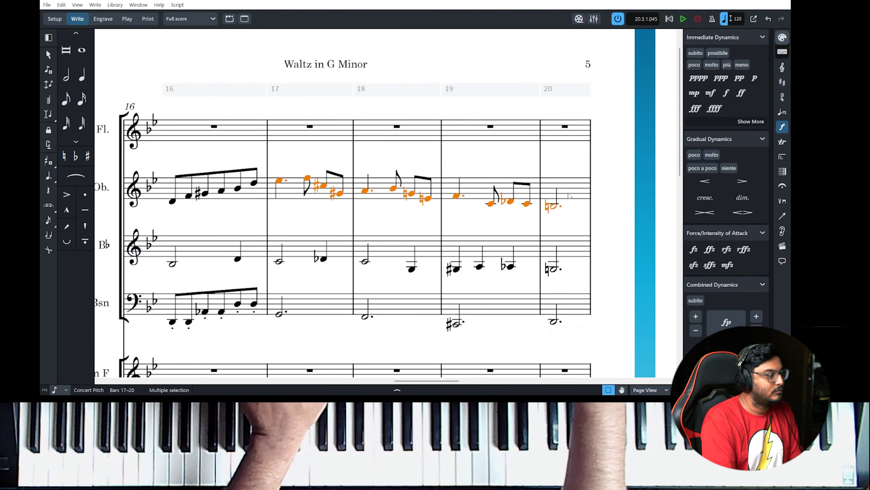
scroll(356, 244, "down", 10)
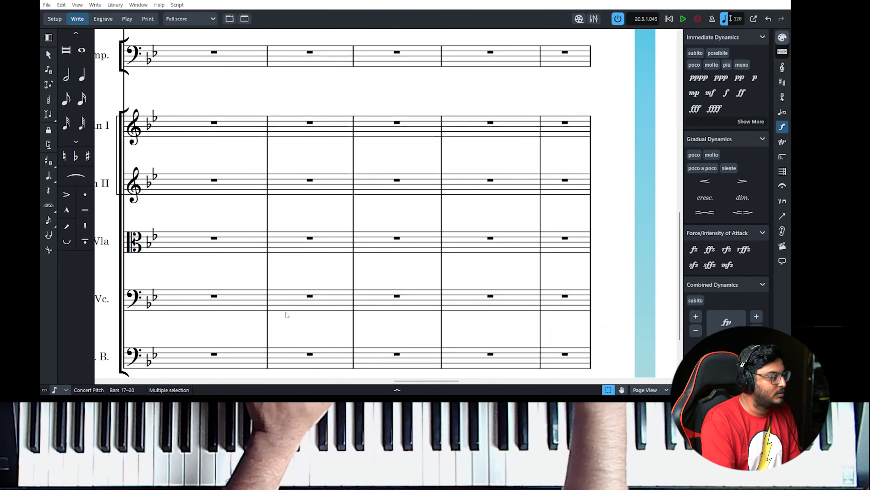
left_click(279, 107)
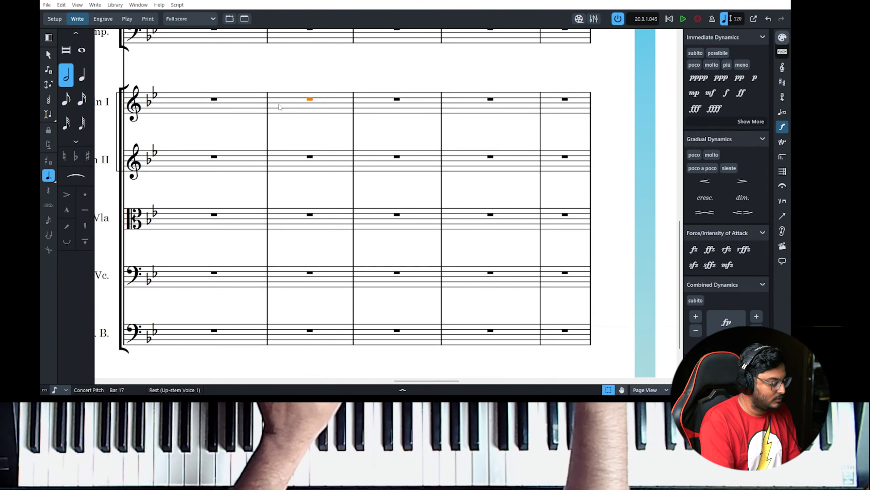
key("ctrl+v")
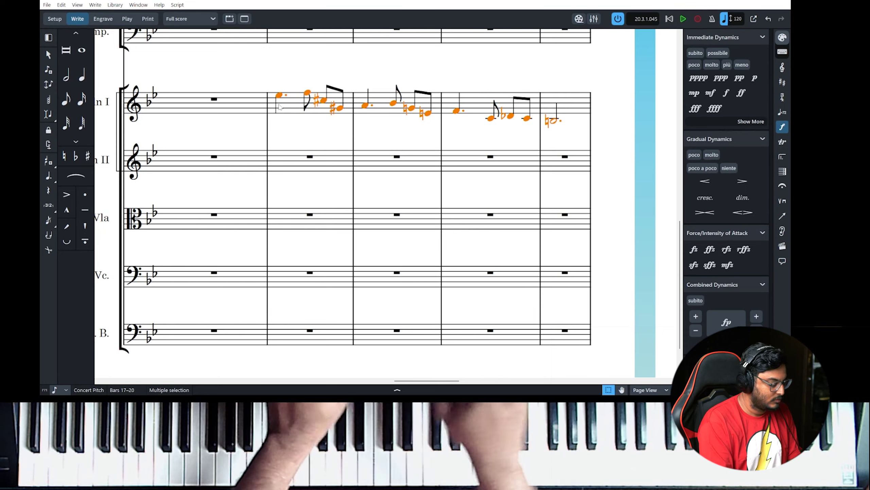
key("ctrl+alt+Up")
key("Escape")
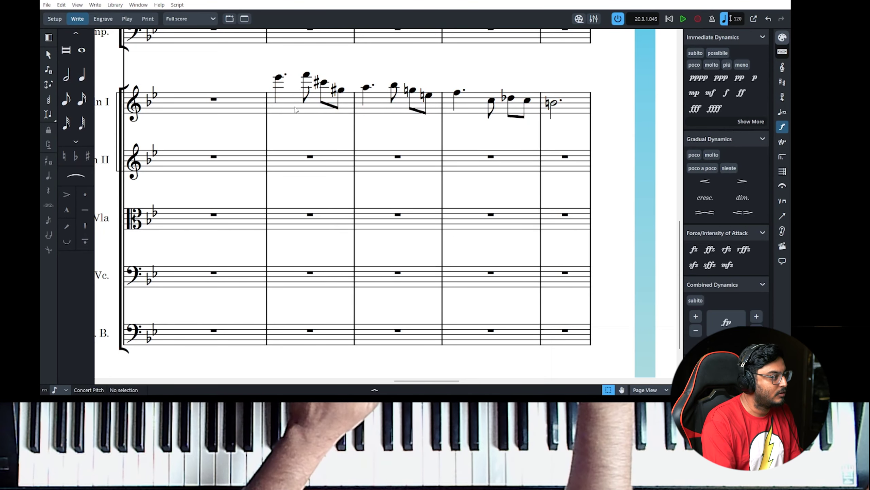
left_click(279, 81)
key("Right")
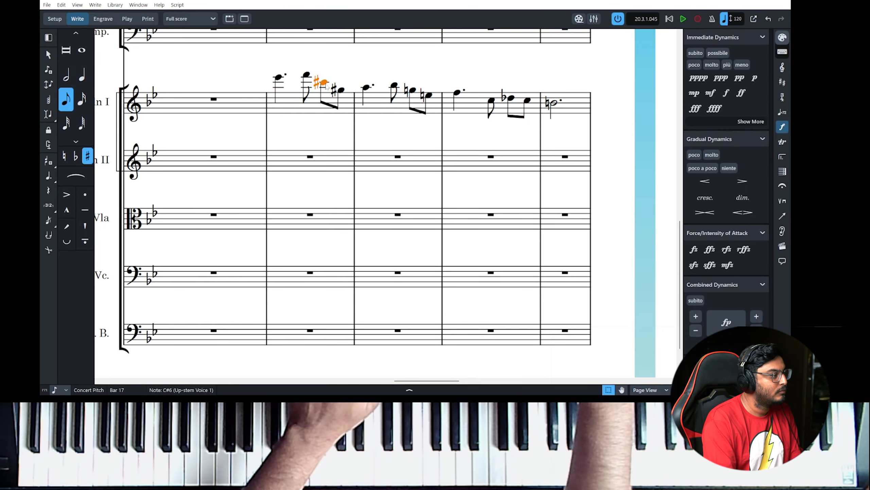
Copy the Bassoon's dotted half notes from bars 17–20 into the Double Bass at bar 17.
scroll(343, 97, "up", 10)
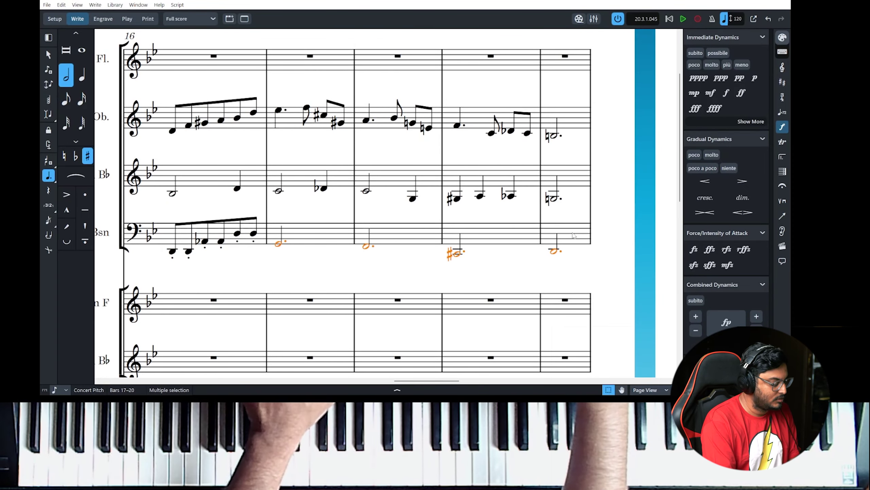
scroll(419, 237, "down", 10)
left_click(292, 275)
key("ctrl+v")
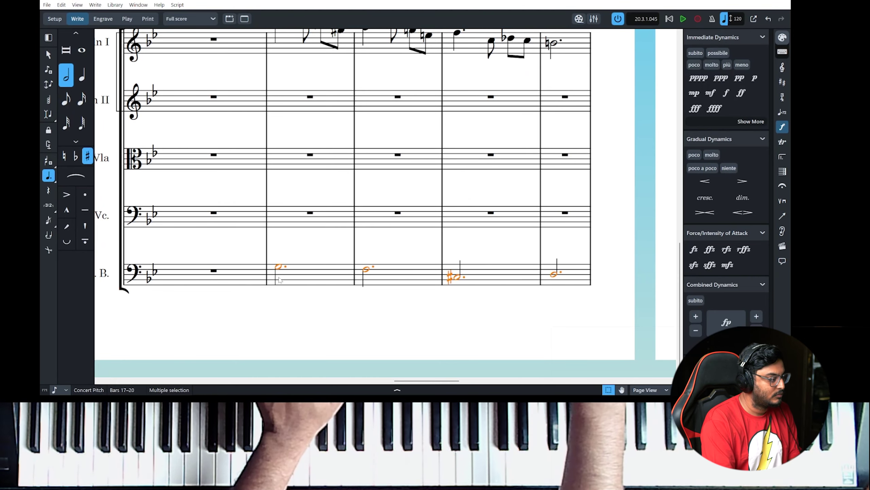
key("Escape")
Copy the Clarinet's notes from bars 17–20 into the Viola at bar 17.
scroll(290, 244, "up", 9)
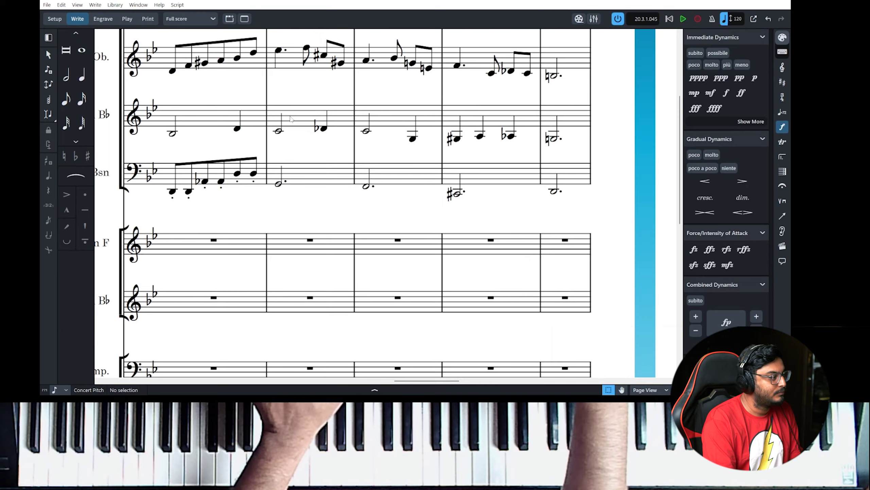
scroll(289, 118, "left", 5)
left_click(446, 122)
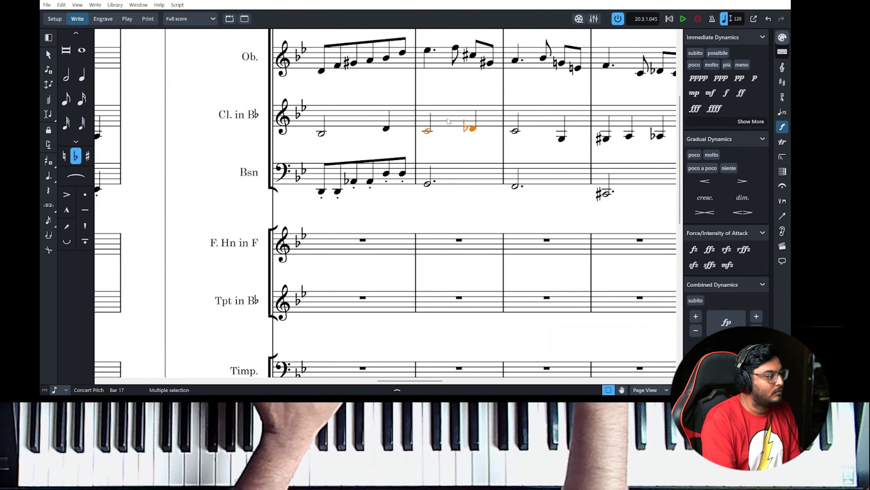
scroll(447, 122, "right", 9)
left_click(459, 120, "shift")
scroll(200, 221, "down", 9)
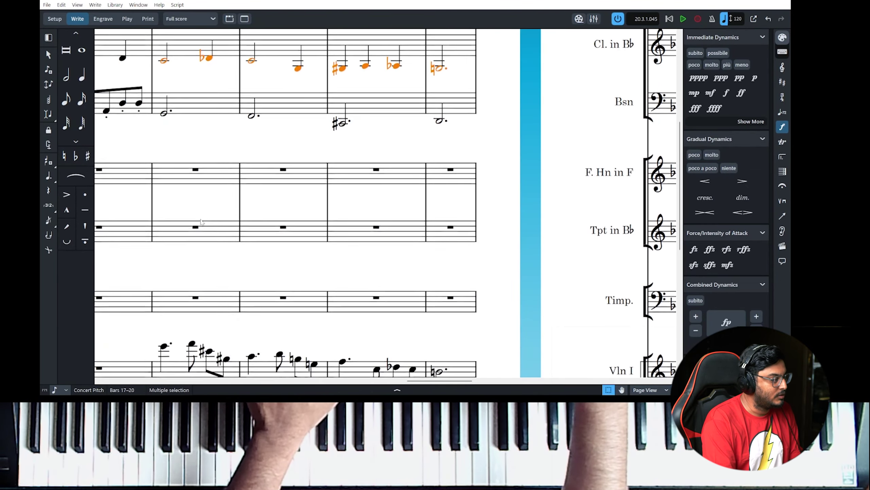
scroll(208, 213, "left", 7)
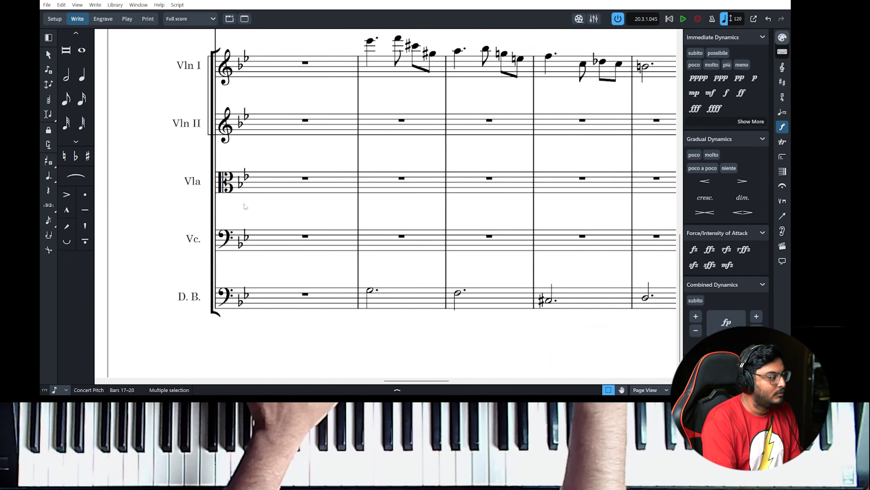
left_click(380, 182)
key("ctrl+v")
left_click(409, 217)
Copy Violin I's notes from bars 17–20 into Violin II at bar 17 and shift the copy to a lower octave.
scroll(386, 135, "up", 2)
left_click(375, 137)
scroll(379, 133, "right", 3)
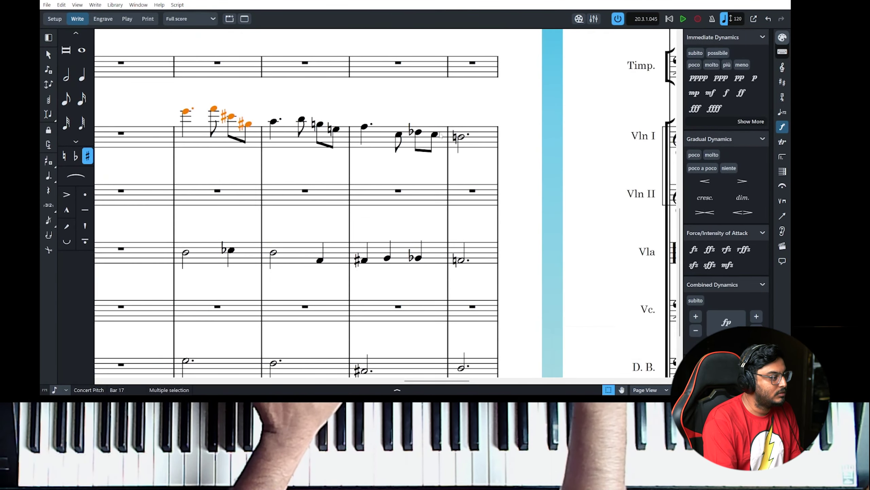
left_click(488, 147, "shift")
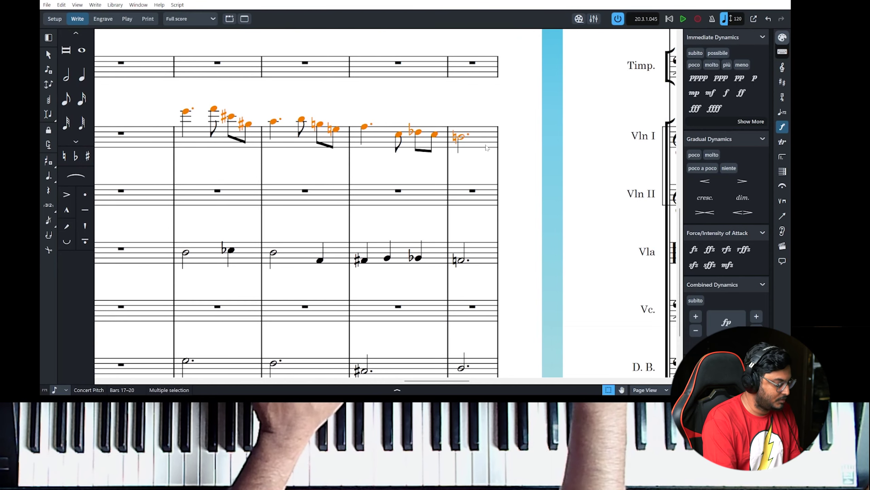
left_click(198, 192)
key("ctrl+v")
key("ctrl+alt+Down")
key("ctrl+alt+Down")
key("ctrl+alt+Up")
key("ctrl+alt+Down")
key("Escape")
key("ctrl+y")
Copy the Bassoon's notes from bars 13–16 into the French Horn at bar 13.
scroll(288, 219, "left", 3)
scroll(288, 219, "up", 5)
scroll(287, 213, "left", 4)
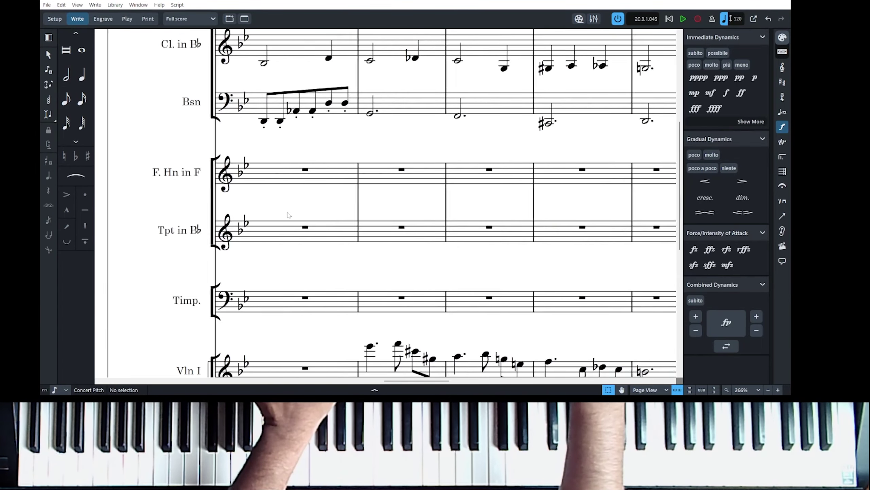
scroll(308, 206, "right", 5)
scroll(325, 189, "left", 10)
scroll(325, 189, "up", 3)
scroll(343, 171, "right", 10)
scroll(343, 171, "down", 2)
scroll(354, 161, "left", 4)
left_click(355, 162)
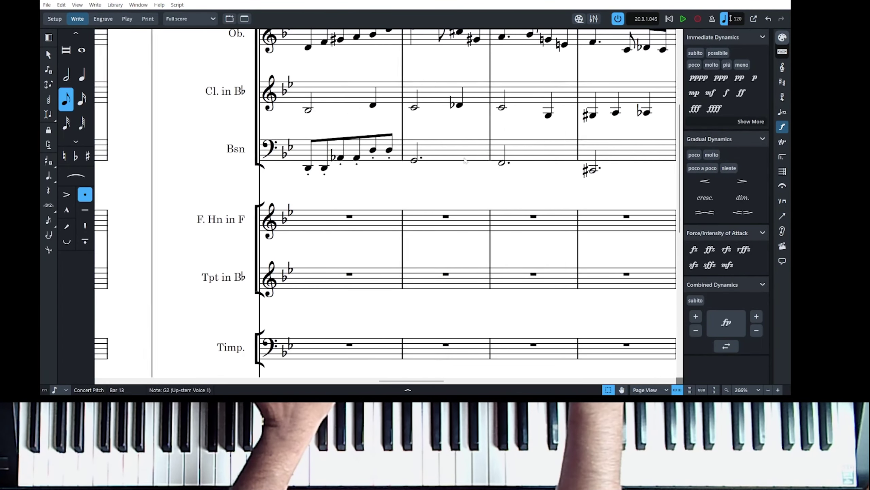
scroll(355, 161, "left", 1)
left_click(429, 150, "shift")
scroll(209, 272, "left", 14)
scroll(210, 272, "down", 2)
left_click(371, 151)
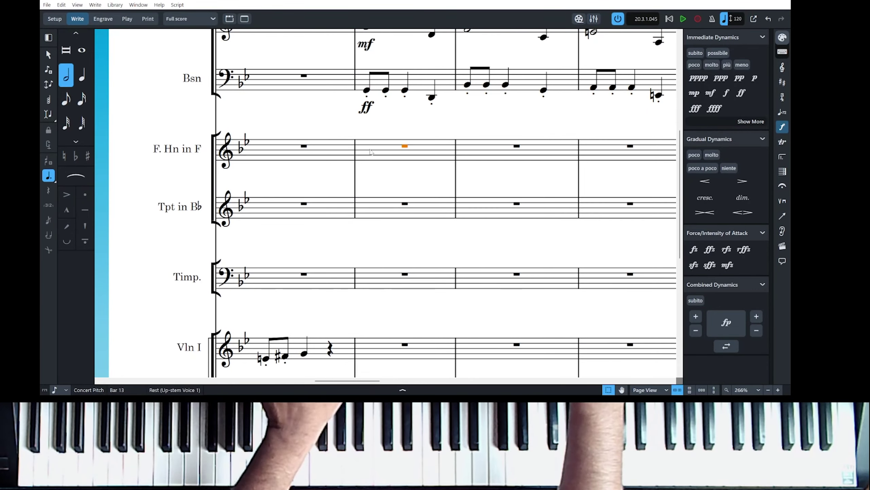
key("ctrl+v")
key("Escape")
scroll(371, 152, "right", 8)
left_click(489, 169)
key("Right")
Delete the copied ff dynamic from the French Horn at bar 13.
scroll(311, 211, "left", 6)
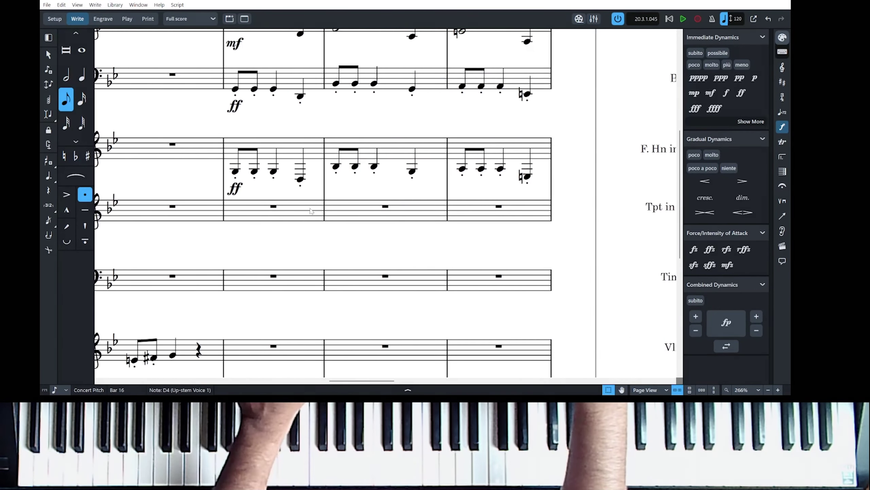
scroll(311, 211, "left", 2)
left_click(289, 188)
key("Delete")
Copy the Oboe's notes and dynamic from bars 13–20 into the Flute at bar 13 and play the passage back.
scroll(295, 171, "up", 4)
left_click(329, 100)
scroll(336, 103, "right", 14)
left_click(362, 106, "shift")
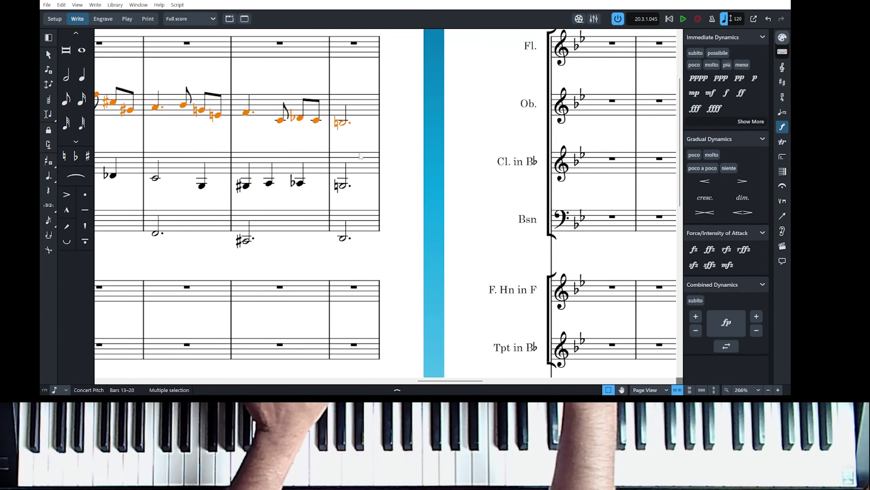
scroll(265, 169, "left", 14)
scroll(267, 169, "up", 4)
left_click(494, 173)
key("ctrl+v")
scroll(497, 195, "right", 3)
left_click(381, 176)
key("space")
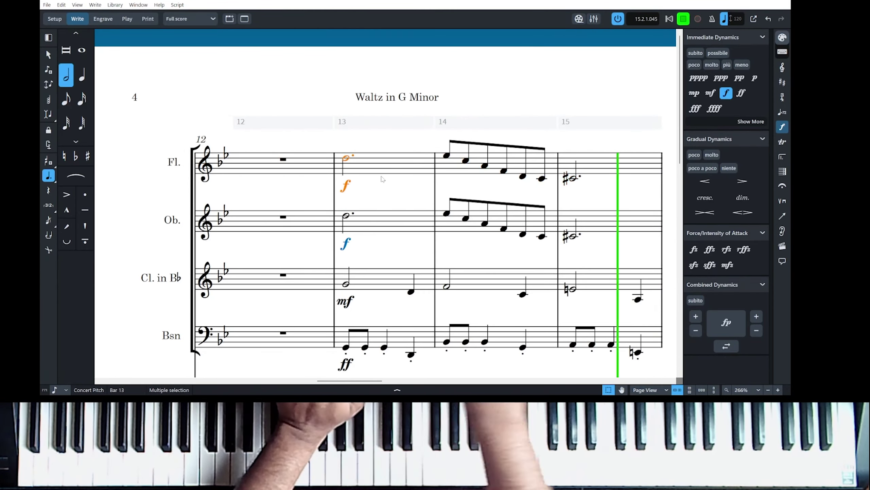
key("space")
Raise the Flute's notes in bars 13–20 by an octave.
scroll(226, 186, "left", 3)
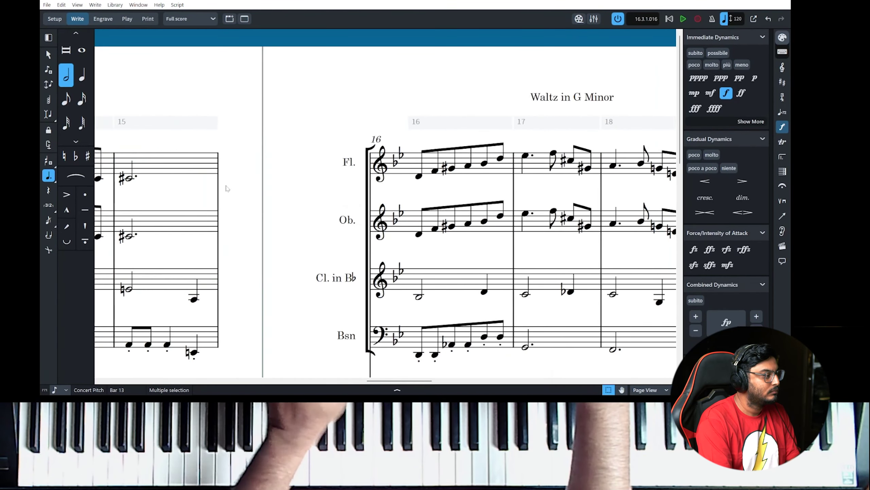
scroll(226, 186, "left", 5)
key("Left")
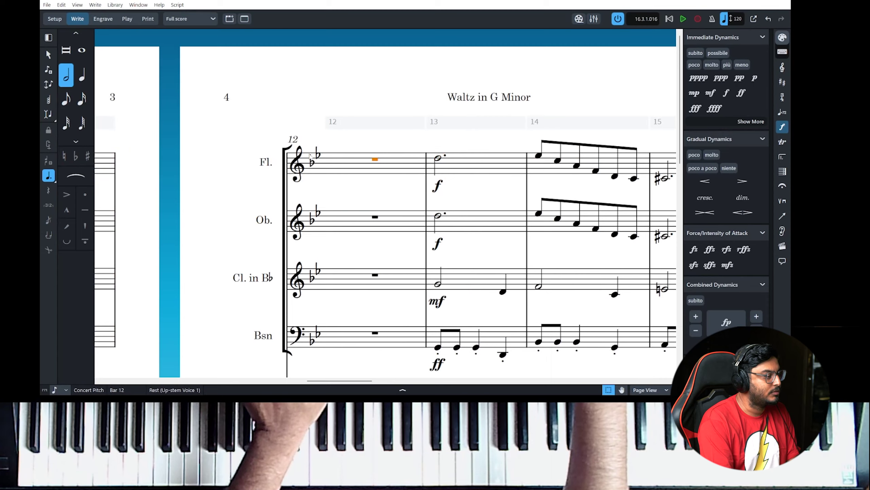
scroll(469, 167, "right", 10)
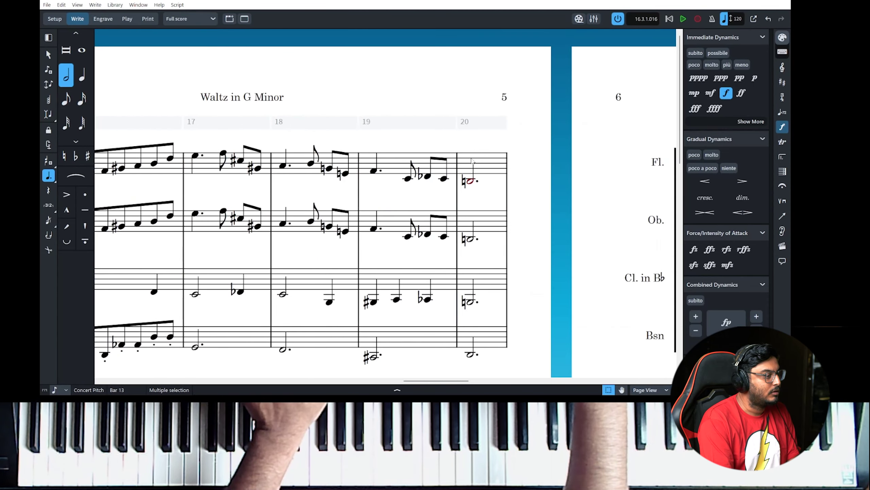
left_click(303, 181, "shift")
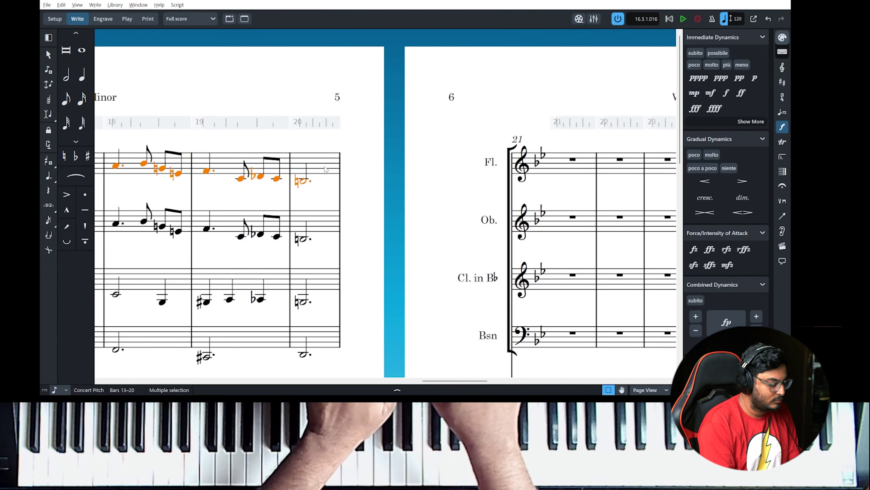
key("ctrl+alt+Up")
key("Escape")
Set the Flute's dynamic at bar 13 to mp and play the passage back.
scroll(511, 162, "left", 10)
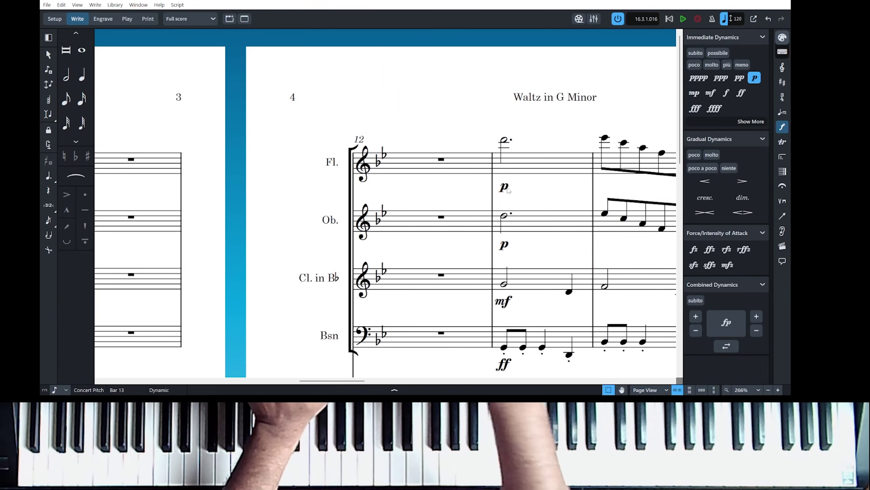
left_click(695, 93)
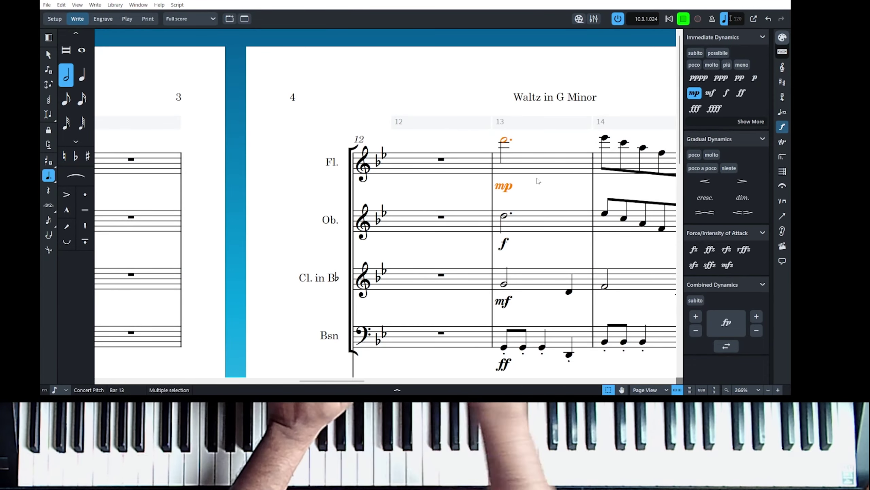
key("p")
scroll(467, 179, "down", 6)
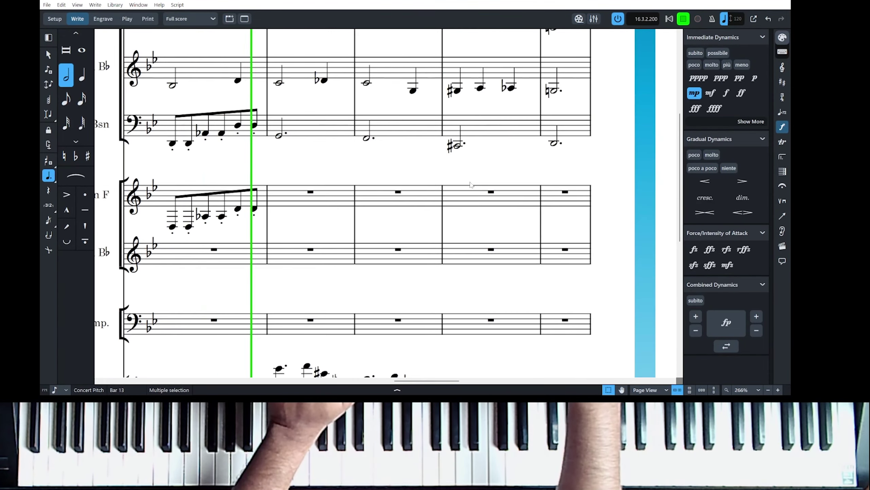
key("space")
Add an f dynamic to the French Horn at bar 13 and play the passage back.
scroll(472, 186, "left", 10)
left_click(333, 216)
left_click(725, 92)
key("Right")
key("Right")
key("Right")
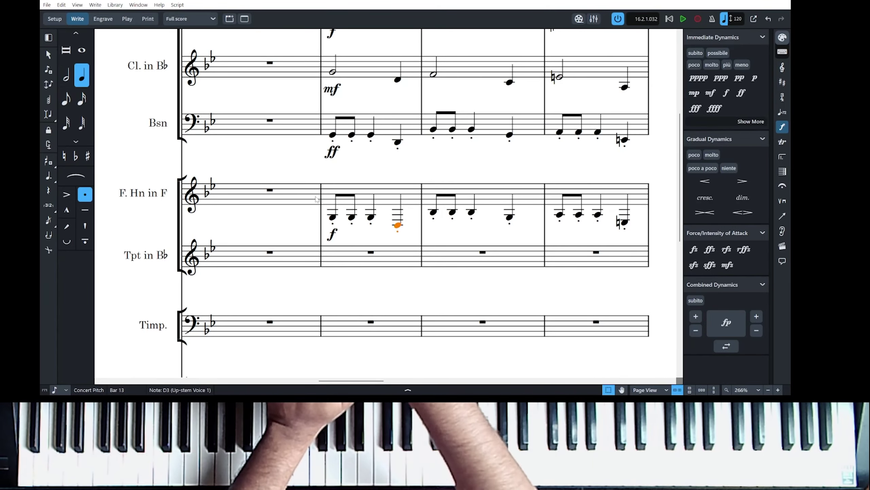
key("space")
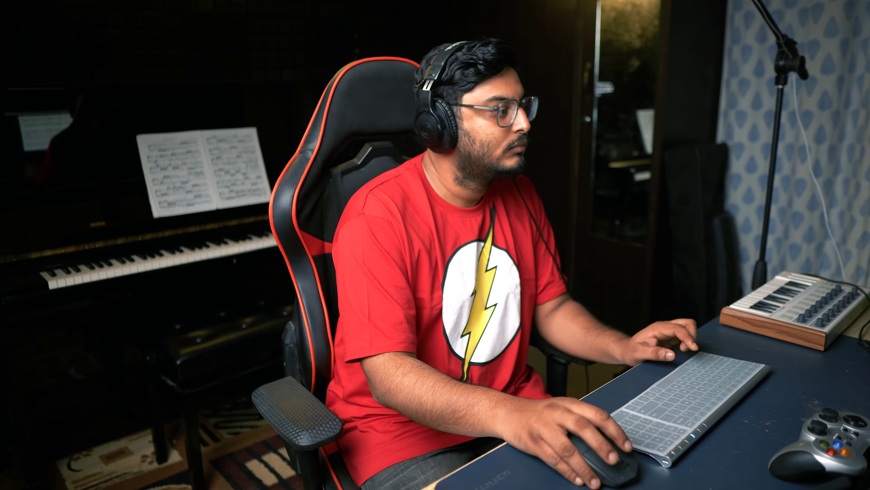
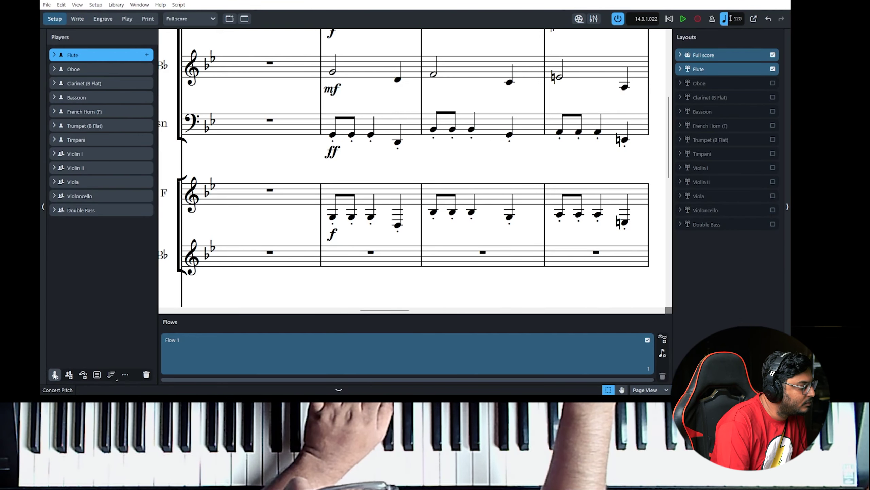
Add a new solo player holding a Tuba from the brass family.
left_click(55, 375)
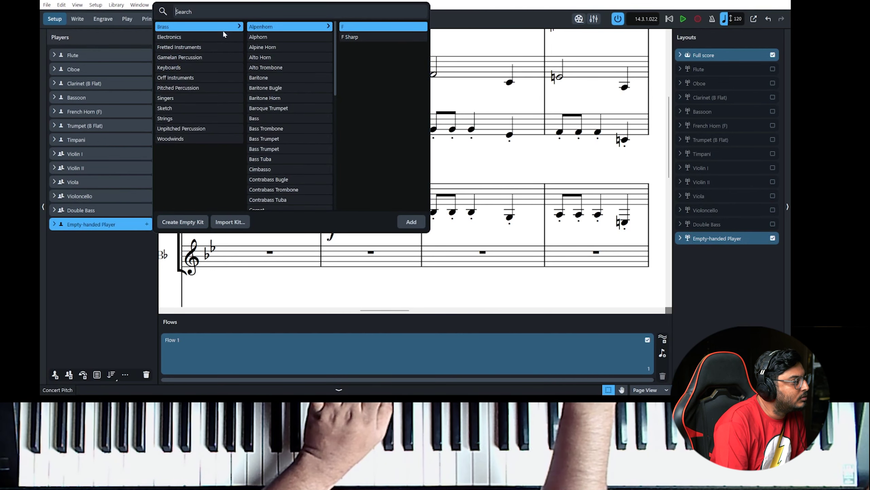
scroll(288, 55, "down", 6)
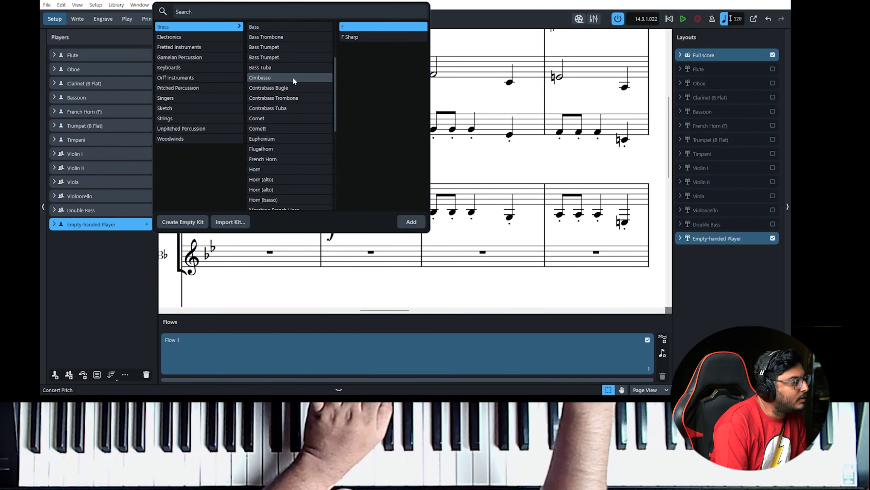
scroll(286, 102, "down", 3)
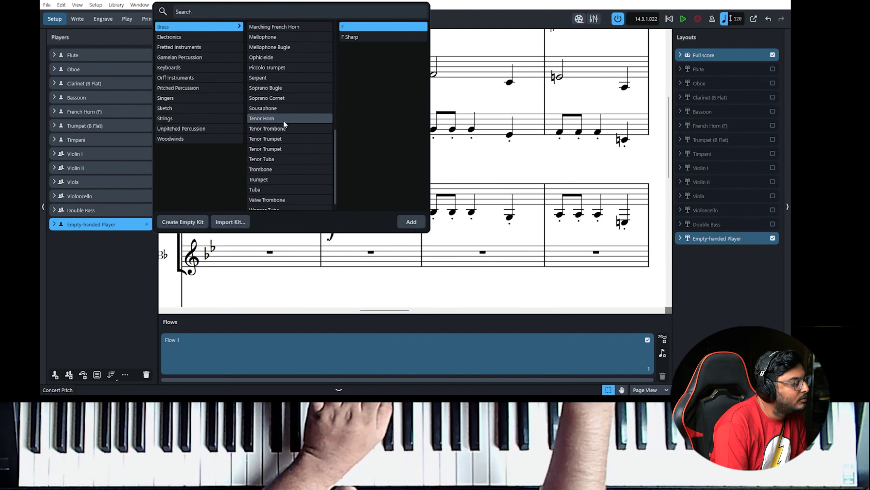
left_click(255, 190)
left_click(409, 222)
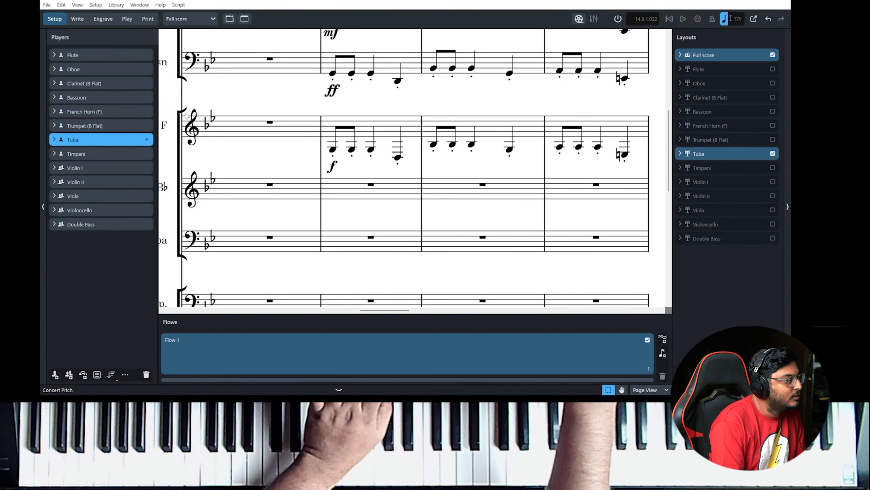
Move the French Horn's passage in bars 13–16 to the Tuba at bar 13.
left_click(78, 18)
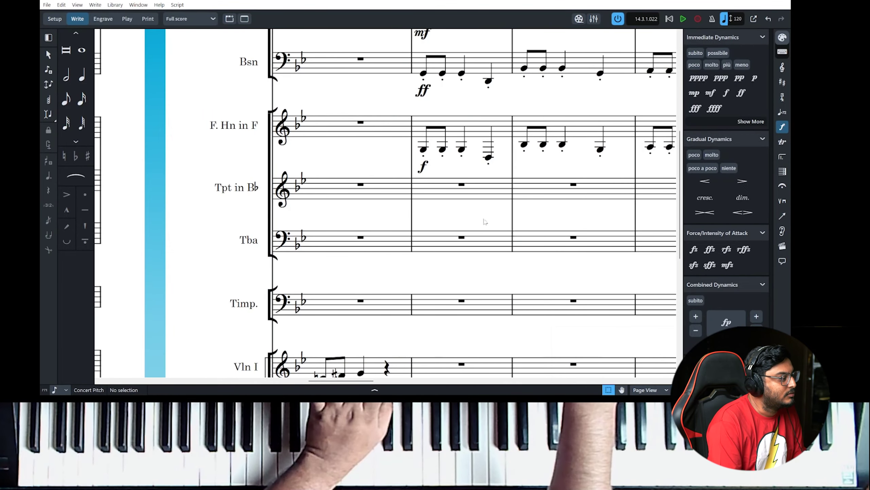
left_click(373, 124)
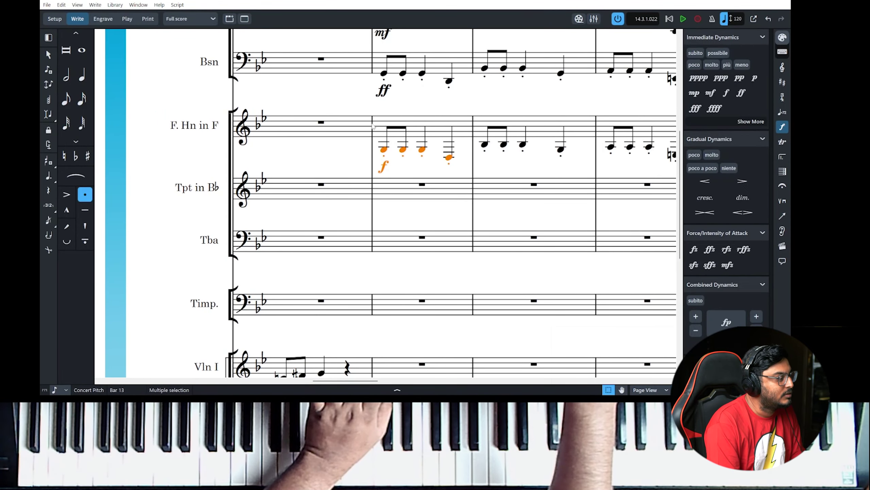
scroll(373, 124, "right", 2)
scroll(372, 126, "right", 2)
scroll(373, 126, "right", 5)
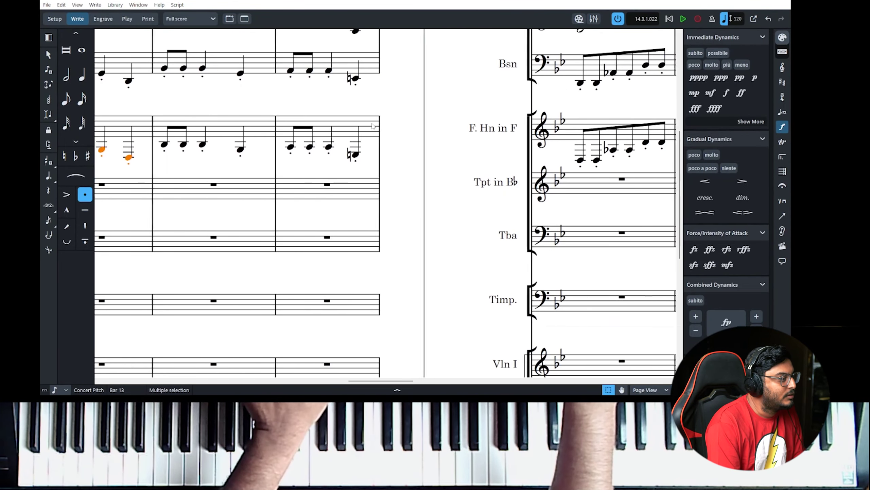
scroll(373, 126, "right", 2)
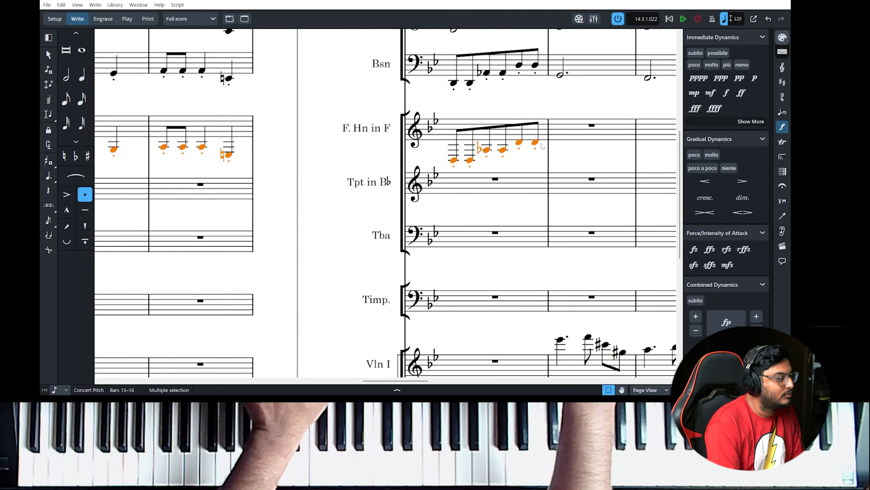
key("ctrl+x")
left_click(511, 234)
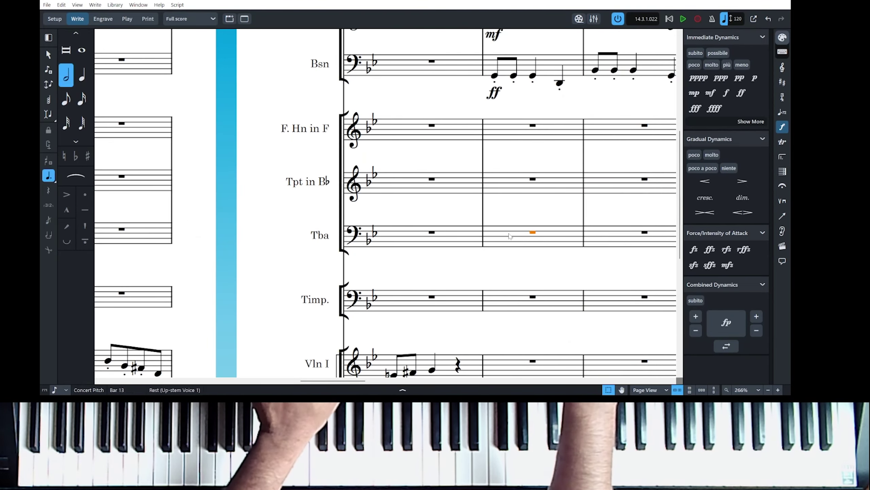
key("ctrl+v")
scroll(418, 253, "left", 3)
left_click(191, 228)
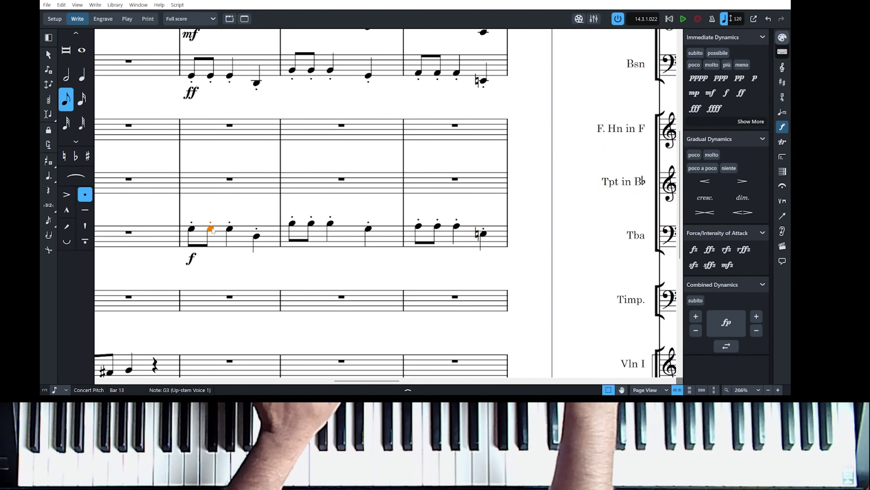
Copy the Clarinet's notes and dynamic from bars 13–16 into the French Horn at bar 13.
scroll(463, 221, "right", 5)
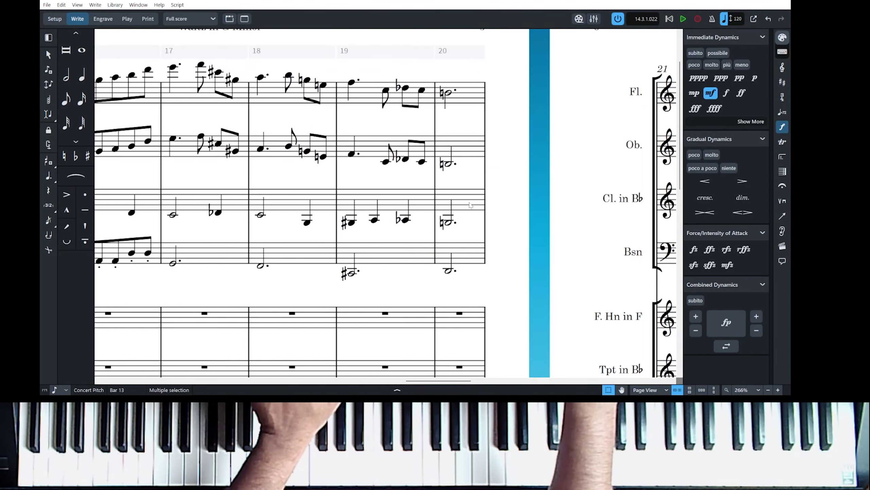
scroll(469, 205, "left", 5)
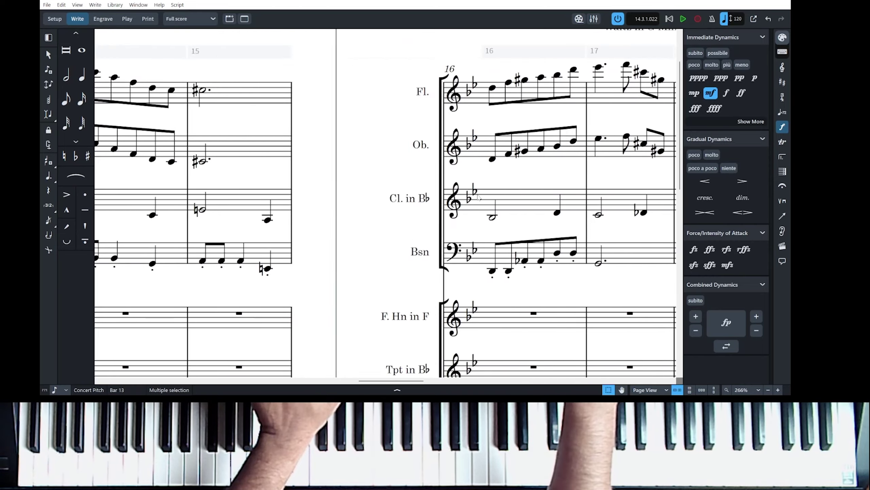
scroll(439, 202, "left", 4)
scroll(439, 201, "down", 2)
left_click(447, 244)
key("ctrl+v")
scroll(459, 267, "left", 6)
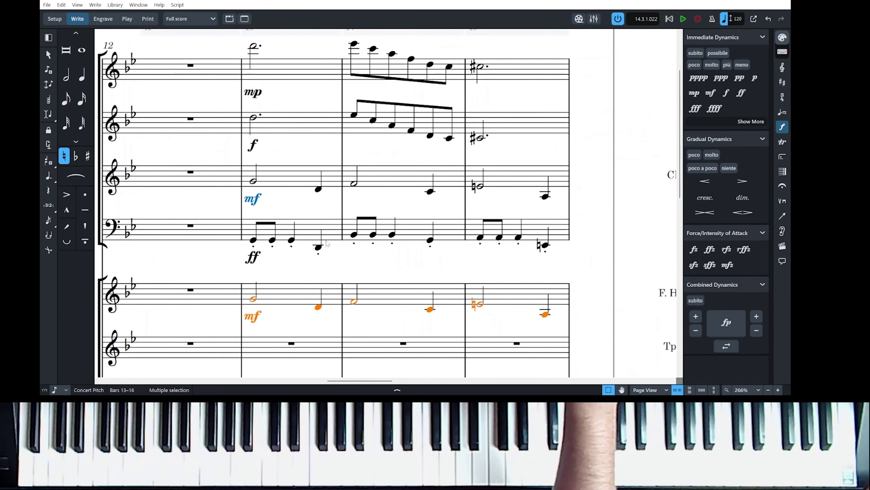
Set the Clarinet and French Horn dynamics at bar 13 to p and add a crescendo hairpin to the Oboe in bar 16.
scroll(447, 239, "down", 2)
scroll(446, 239, "down", 4)
scroll(415, 237, "up", 1)
left_click(409, 203)
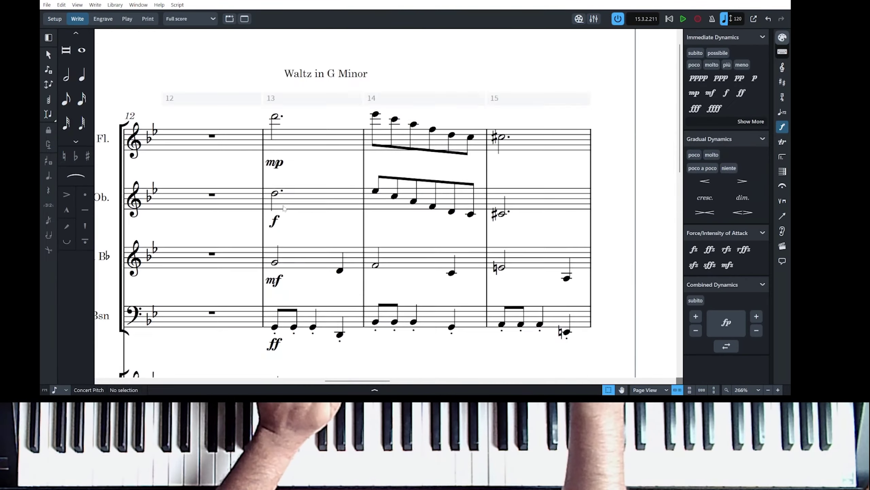
scroll(356, 206, "down", 4)
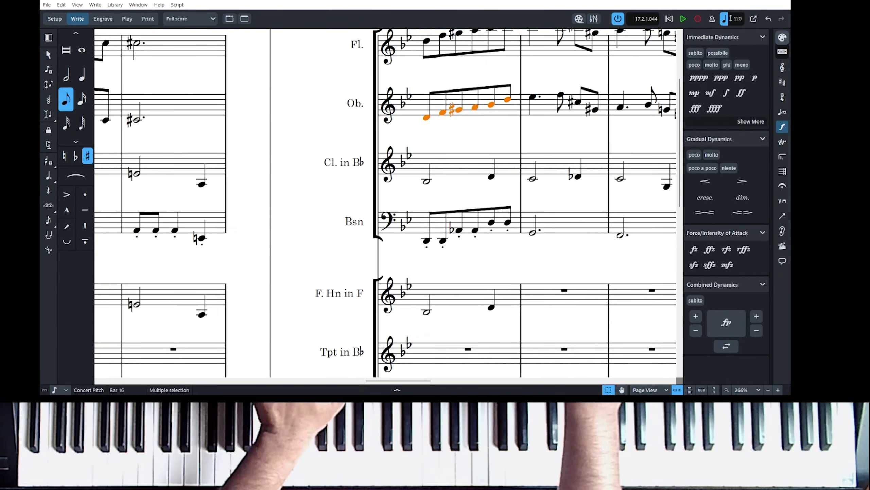
key("shift+comma")
key("shift+comma")
key("Escape")
scroll(451, 193, "left", 5)
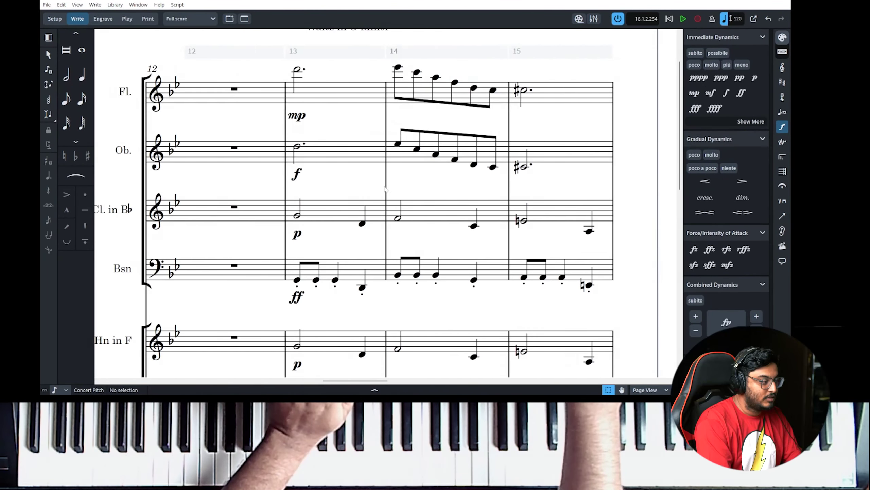
Copy the Bassoon's passage in bars 13–16 into Violin I at bar 13, raised two octaves.
scroll(341, 160, "down", 3)
scroll(383, 182, "right", 5)
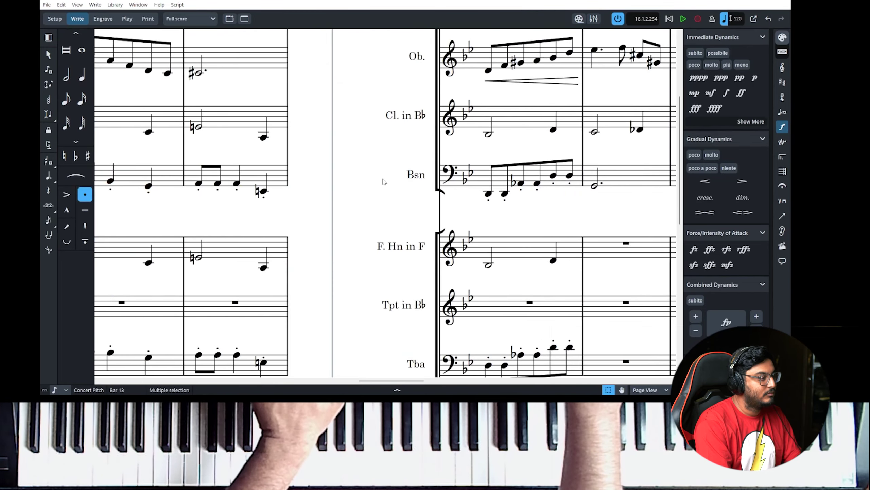
scroll(383, 181, "left", 2)
scroll(381, 180, "right", 2)
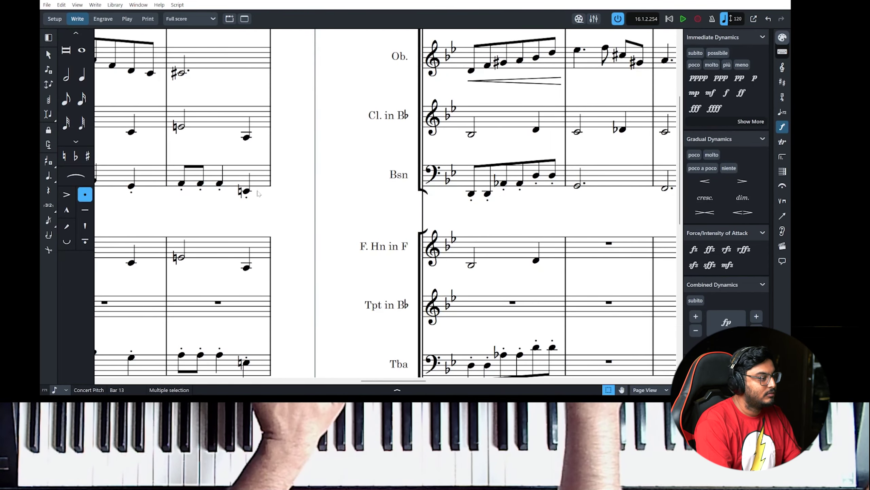
scroll(259, 194, "right", 5)
scroll(309, 202, "down", 10)
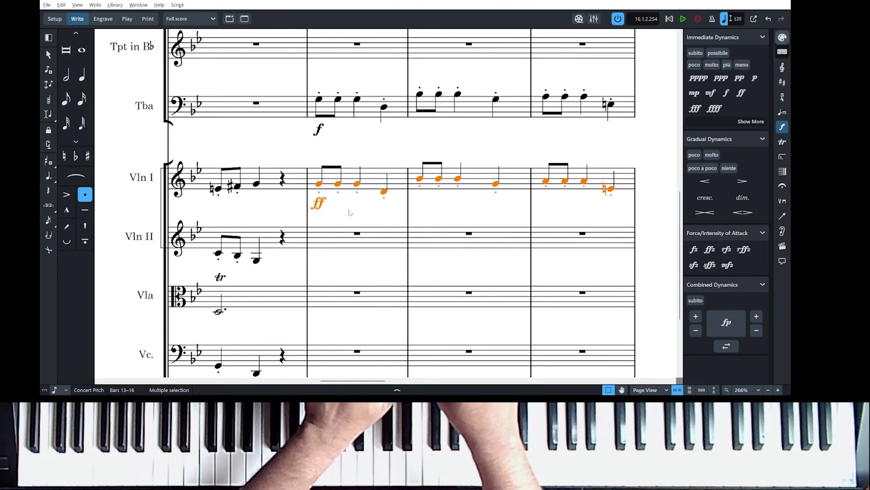
scroll(347, 220, "up", 5)
scroll(340, 230, "down", 8)
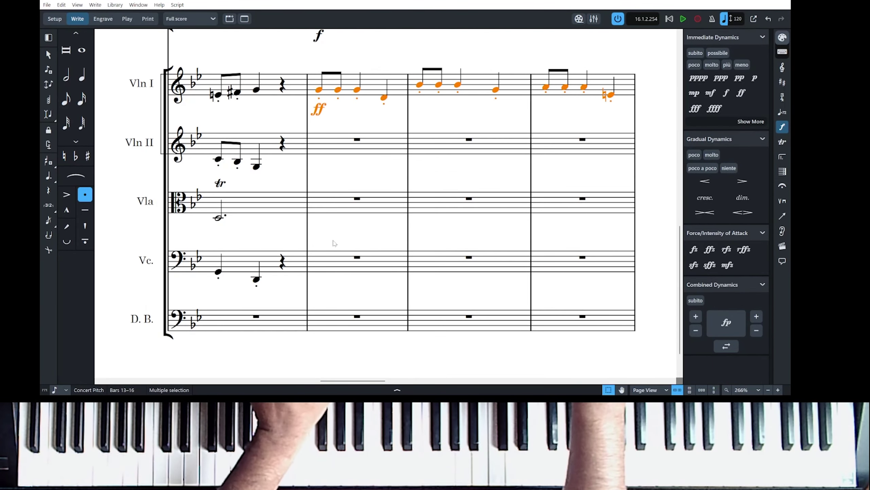
Move the Violin I passage of bars 13–16 to the Violoncello and paste it into the Viola as well.
key("ctrl+x")
left_click(332, 258)
key("ctrl+v")
key("ctrl+alt+Down")
left_click(325, 205)
key("ctrl+v")
Set the Viola and Violoncello dynamics at bar 13 to mf.
left_click(319, 225)
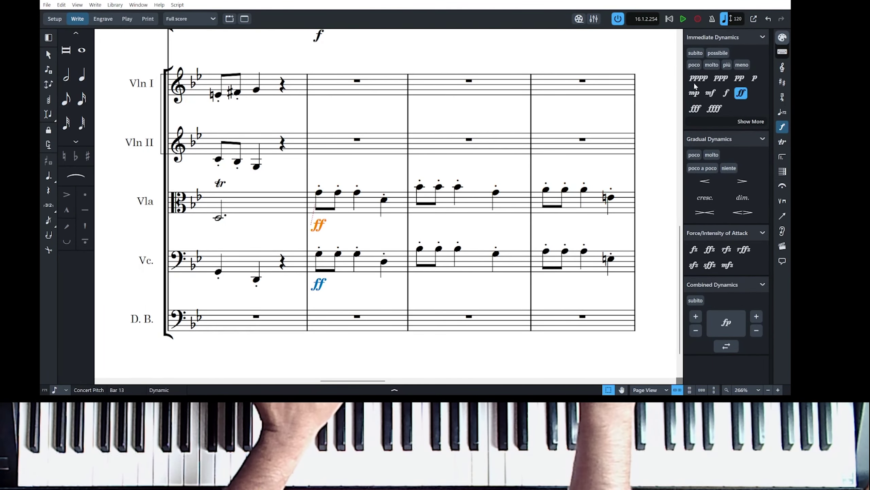
left_click(711, 92)
scroll(514, 192, "right", 5)
scroll(377, 254, "left", 5)
scroll(356, 264, "up", 3)
scroll(349, 219, "down", 4)
Delete the Viola's passage in bars 13–16.
left_click(337, 168)
scroll(344, 166, "right", 6)
scroll(344, 166, "right", 6)
left_click(468, 158, "shift")
key("Delete")
Lower the Violoncello's notes in bars 13–16 by an octave.
scroll(468, 161, "left", 11)
left_click(272, 229)
scroll(275, 230, "right", 9)
left_click(558, 219, "shift")
key("ctrl+alt+Down")
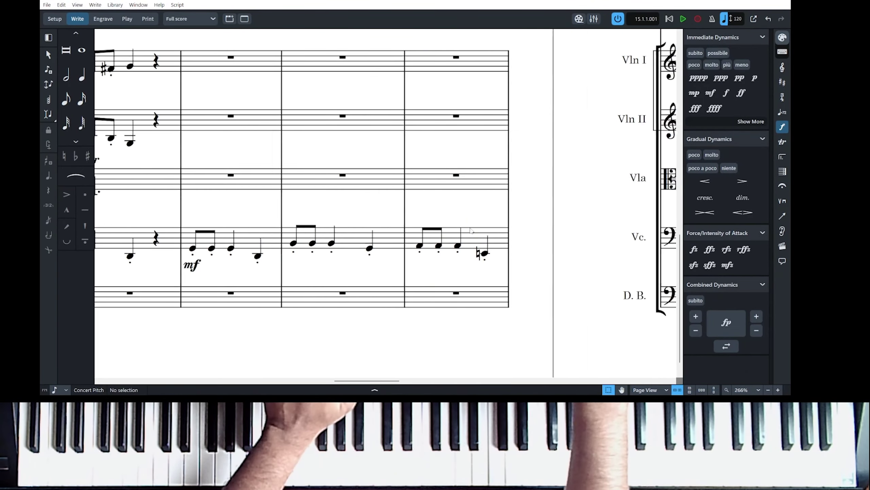
Enter an ascending run of thirty-second notes starting on G2 in the Violoncello across bar 20.
scroll(471, 230, "left", 1)
left_click(246, 248)
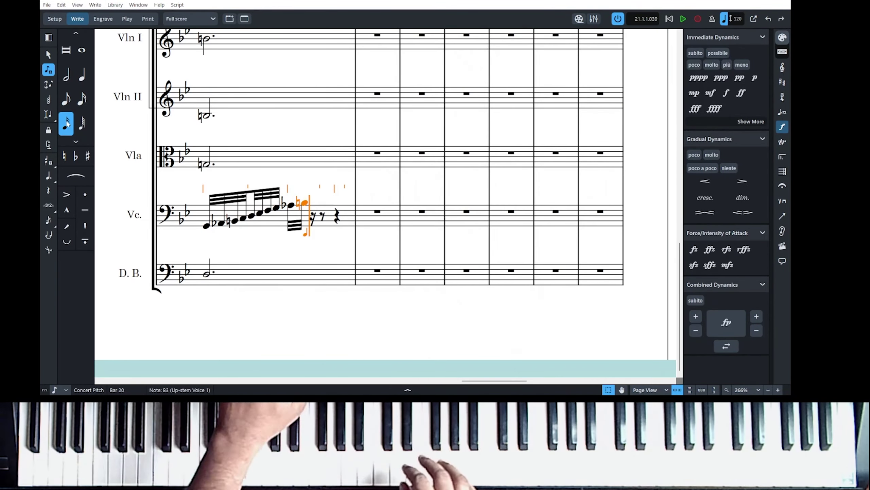
key("Escape")
left_click(205, 228)
key("shift+Right")
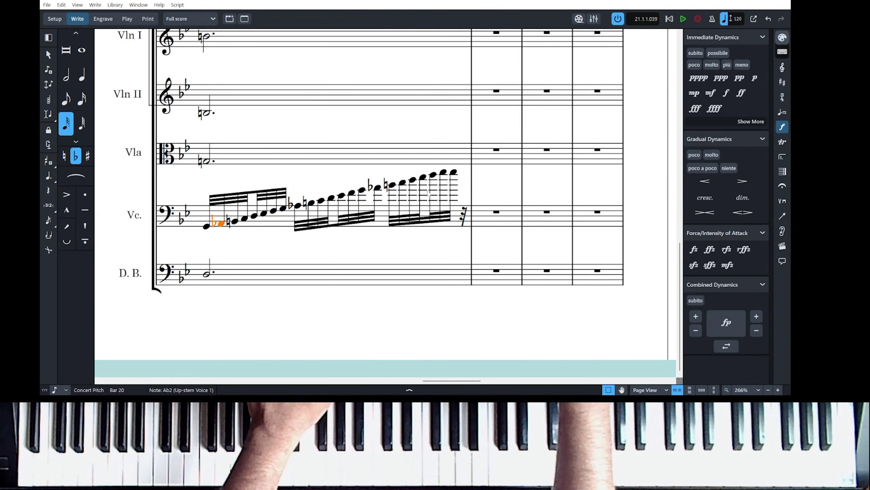
Cut the third-beat notes of the Violoncello's run in bar 20, starting from the B natural.
left_click(391, 184)
key("shift+Right")
key("shift+Right")
key("shift+Right")
key("shift+Right")
key("shift+Right")
key("shift+Right")
key("Delete")
Shorten Violin II's held note in bar 20, paste the cut run on beat 3 and extend it through A-flat to B natural.
left_click(208, 163)
key("period")
left_click(378, 144, "ctrl")
key("ctrl+v")
key("ctrl+z")
left_click(379, 145)
key("ctrl+v")
key("Escape")
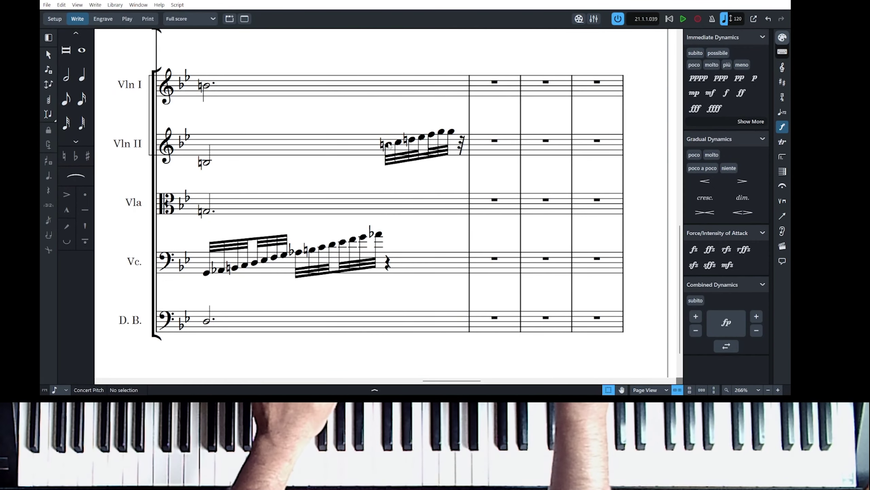
left_click(432, 135)
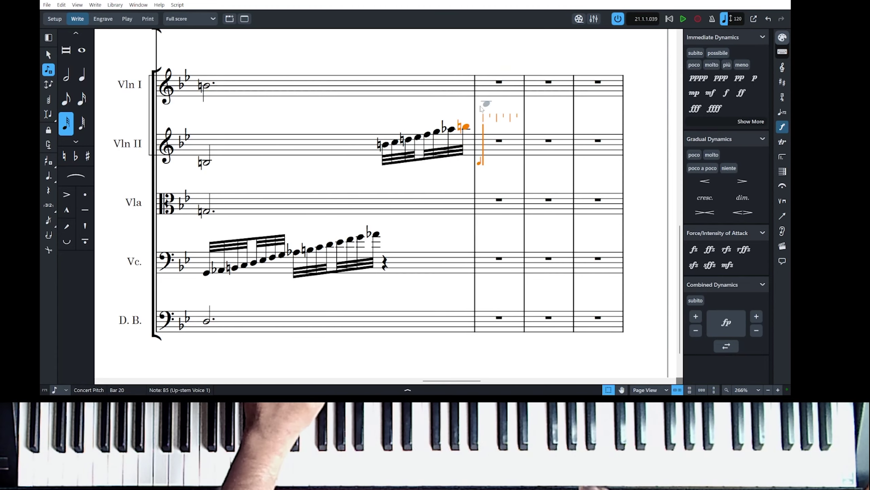
key("Escape")
Move the second-beat notes of the Violoncello's run in bar 20 to beat 2 of the Viola, shortening the Viola's held note.
left_click(297, 252)
key("shift+Right")
key("shift+Right")
key("shift+Right")
key("shift+Right")
key("shift+Right")
key("shift+Right")
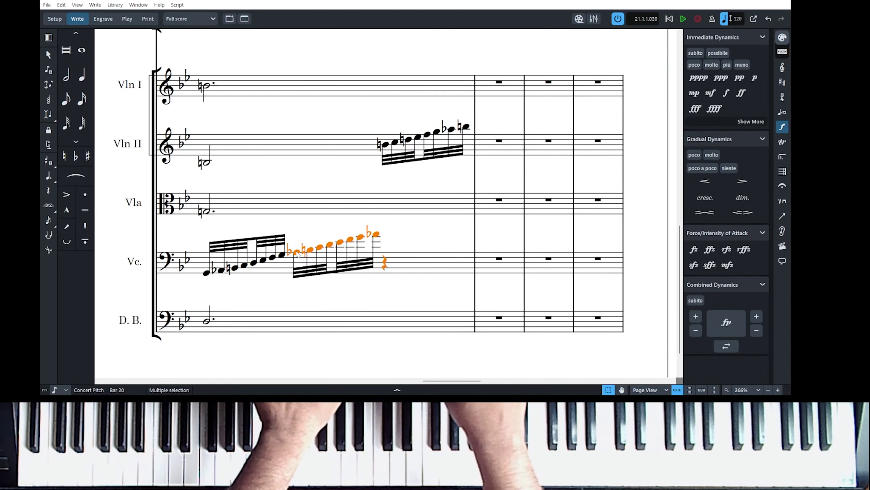
key("Delete")
left_click(205, 212)
left_click(285, 205)
key("ctrl+v")
Slur each of the thirty-second-note runs in the Violoncello, Viola and Violin II in bar 20.
left_click(175, 297)
left_click(251, 278, "shift")
key("s")
left_click(261, 232)
left_click(338, 214, "shift")
key("s")
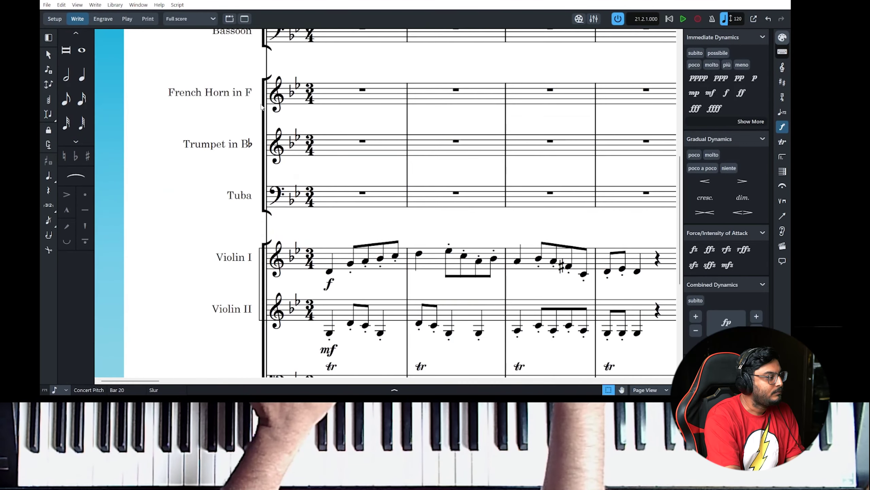
Copy the string parts of bars 1–4 to bar 21 and raise both violin parts there by an octave.
scroll(379, 113, "down", 5)
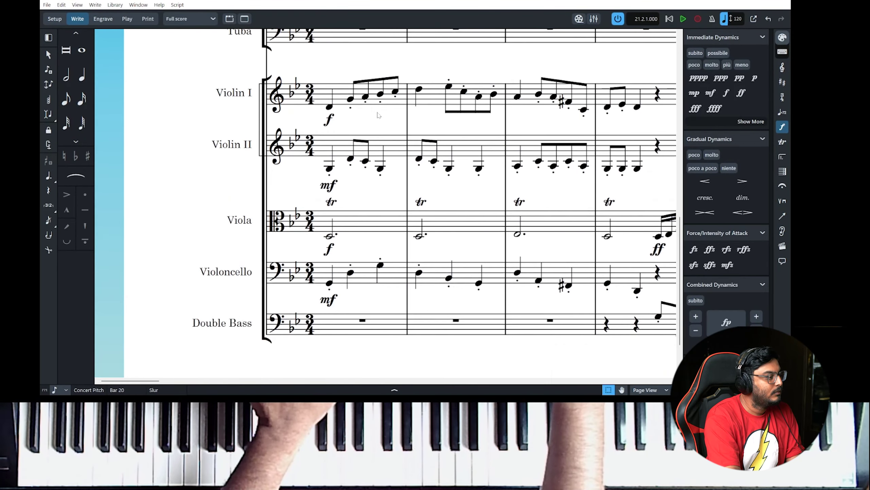
scroll(331, 103, "right", 5)
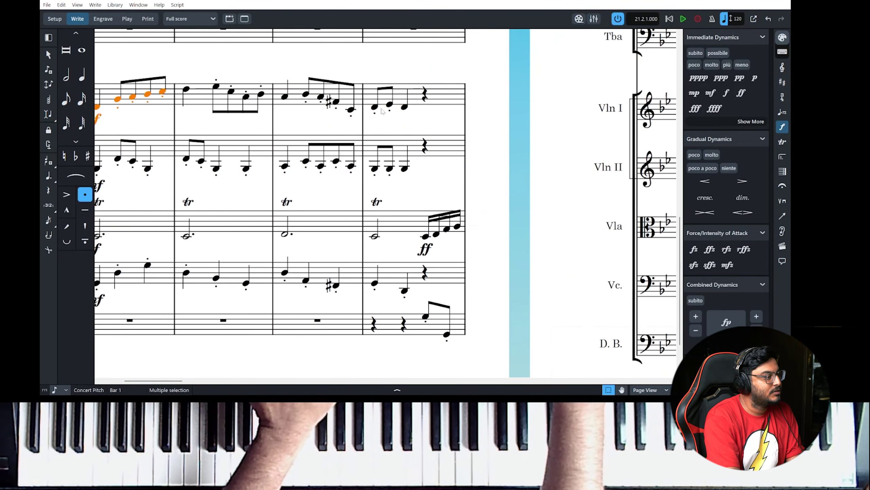
scroll(369, 254, "right", 1)
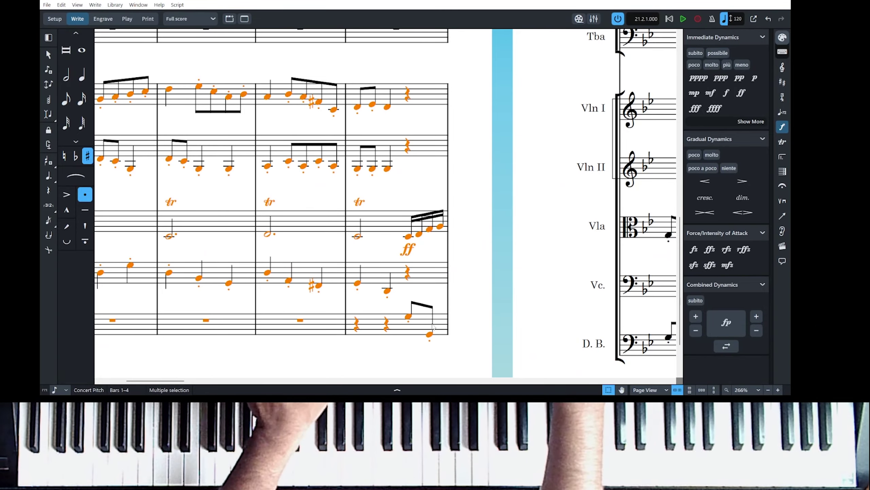
scroll(260, 113, "right", 10)
left_click(260, 113)
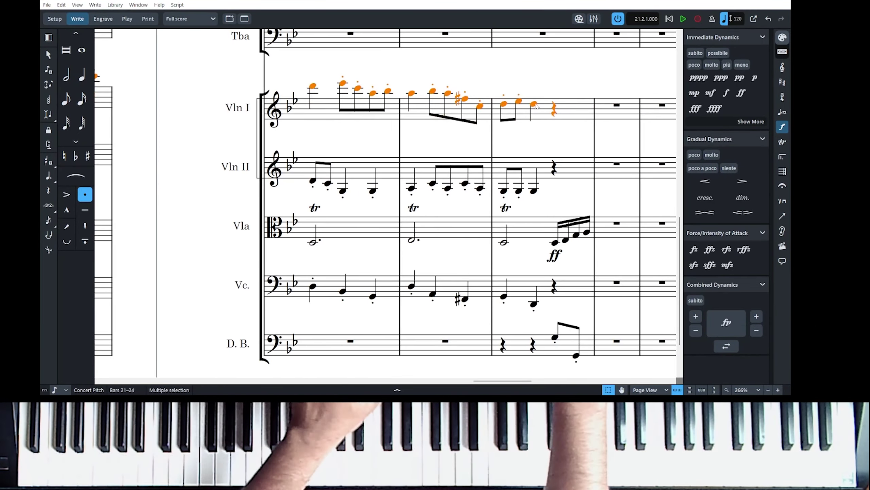
scroll(409, 206, "left", 10)
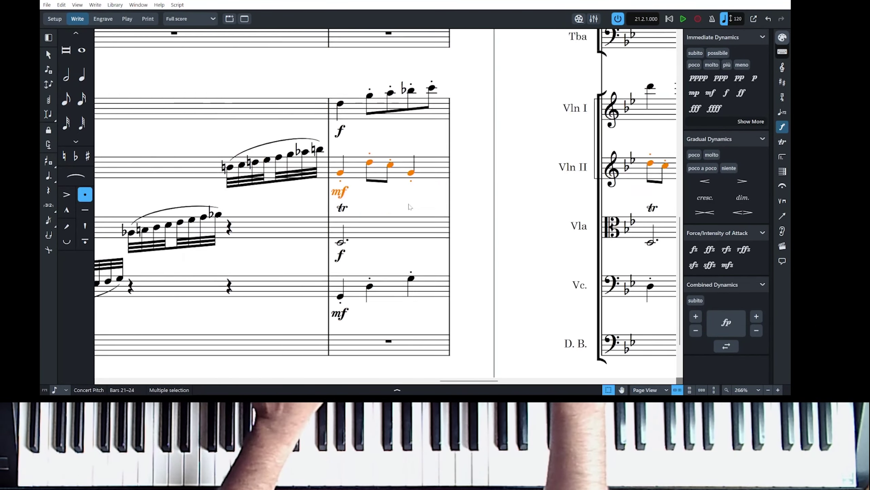
Copy the Viola's notes in bars 21–24 into the French Horn at bar 21.
left_click(407, 225)
scroll(407, 224, "right", 8)
left_click(513, 241, "shift")
scroll(446, 205, "left", 8)
scroll(411, 188, "up", 6)
left_click(364, 138, "alt")
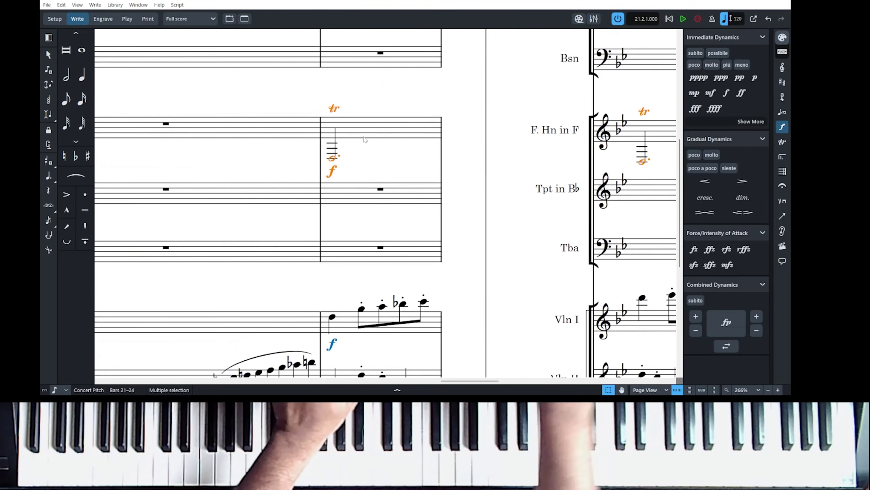
Raise the French Horn's notes from bar 21 by an octave and delete their trill marks.
scroll(365, 154, "down", 6)
scroll(397, 237, "up", 5)
left_click(175, 87)
key("Delete")
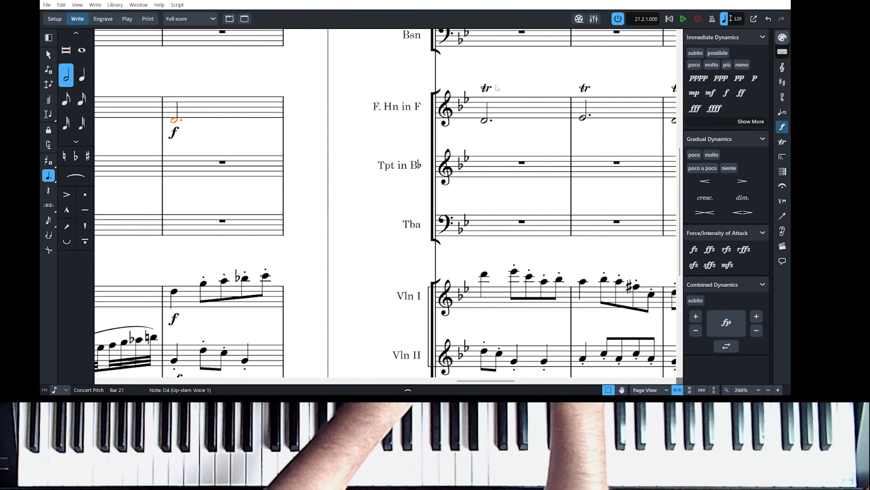
left_click(486, 87)
key("Delete")
left_click(513, 88)
key("Delete")
scroll(367, 182, "down", 5)
left_click(384, 216)
scroll(385, 216, "right", 8)
left_click(471, 220, "shift")
scroll(471, 220, "left", 8)
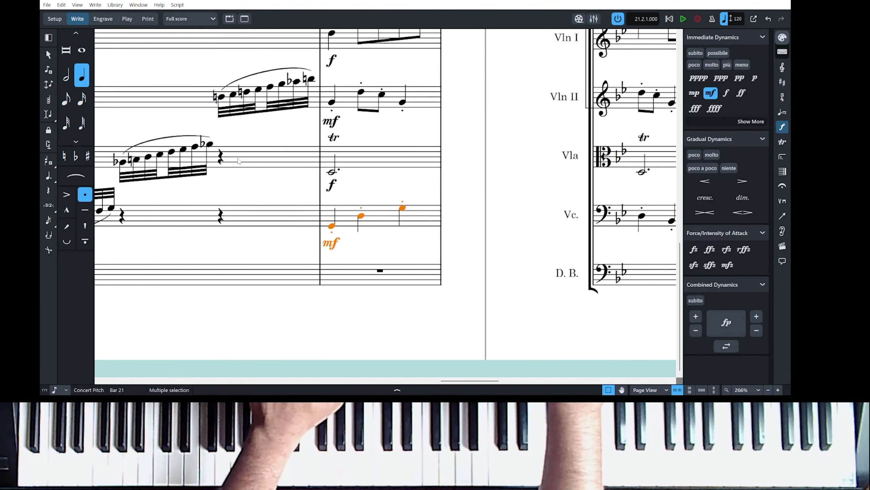
Copy the French Horn's notes in bars 21–24 into the Flute at bar 21 and raise them two octaves.
scroll(388, 212, "up", 6)
left_click(387, 222)
scroll(387, 223, "right", 8)
left_click(500, 225, "shift")
scroll(175, 193, "up", 4)
left_click(225, 160, "alt")
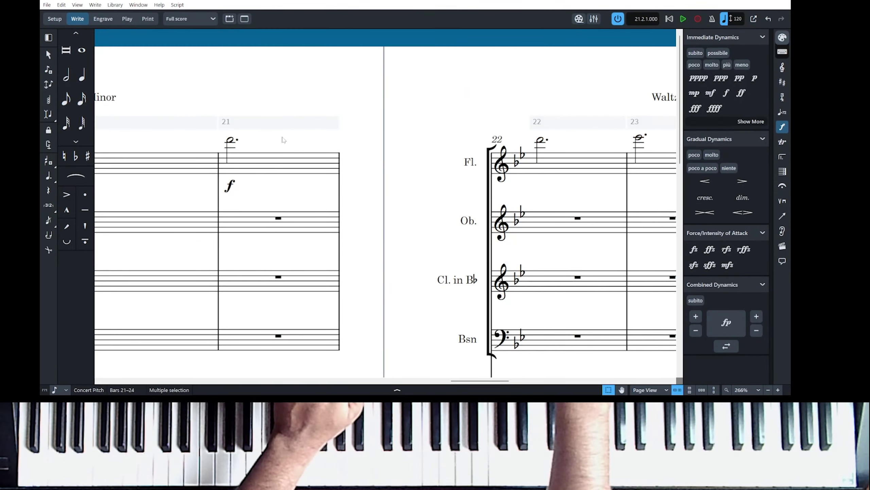
Copy the Violoncello's part in bars 21–24 into the Tuba at bar 21.
scroll(291, 131, "down", 9)
left_click(236, 221)
scroll(240, 221, "right", 8)
left_click(460, 216, "shift")
scroll(377, 220, "left", 7)
scroll(240, 223, "up", 5)
left_click(221, 228, "alt")
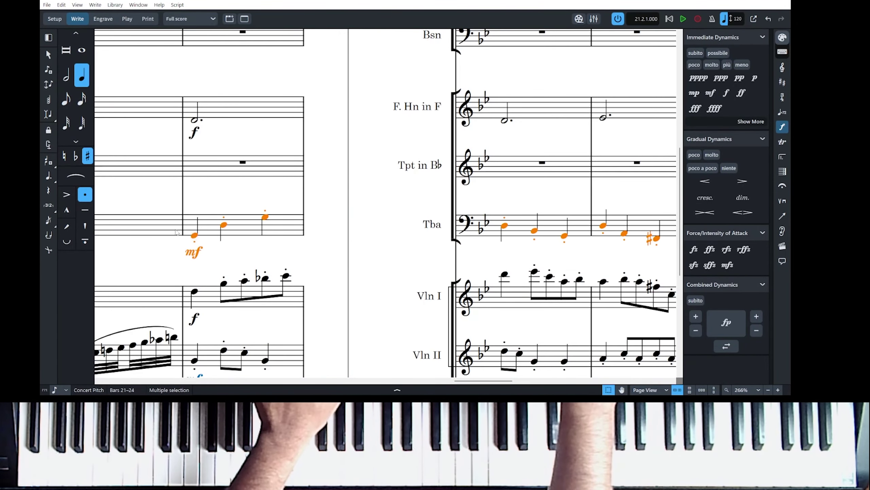
Copy Violin II's notes in bars 21–24 into the Clarinet at bar 21.
scroll(329, 216, "up", 9)
scroll(276, 213, "down", 12)
left_click(194, 220)
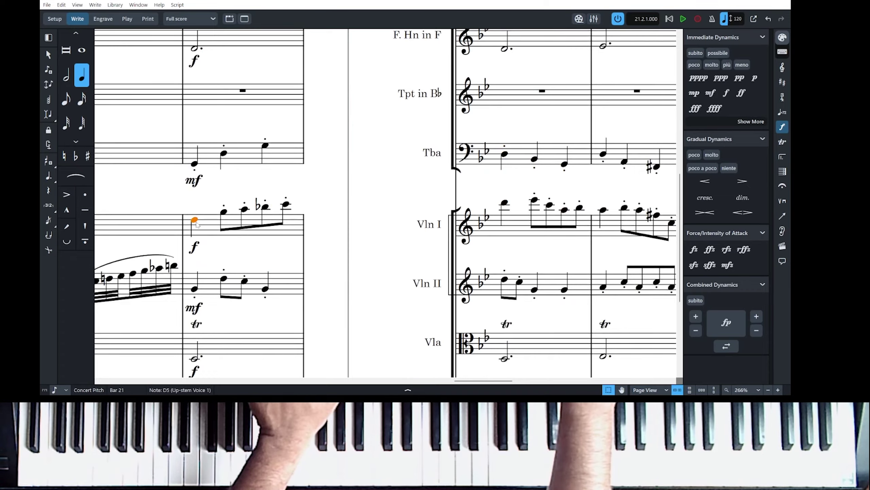
scroll(194, 240, "down", 1)
left_click(194, 266)
scroll(192, 259, "right", 8)
left_click(517, 261, "shift")
scroll(480, 240, "left", 10)
scroll(279, 164, "up", 10)
left_click(248, 211, "alt")
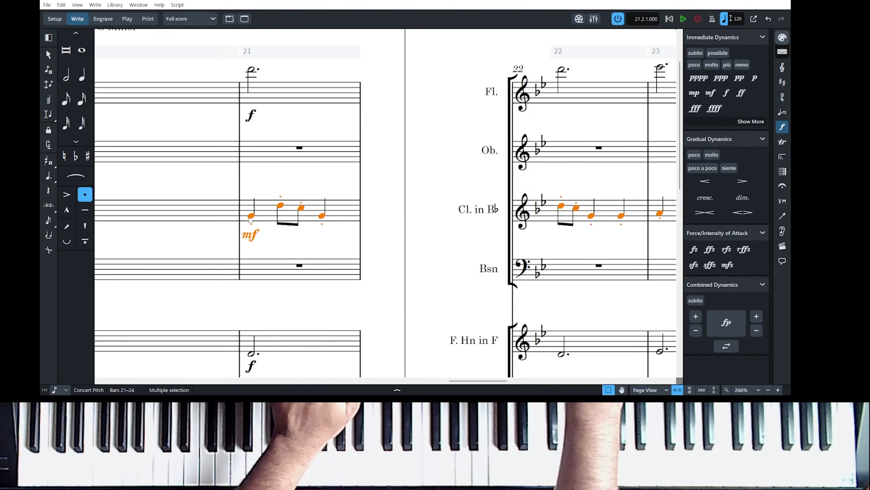
Mark the Violoncello, Viola and Violin II runs in bar 20 ff, delete their slurs, and change Violin I's bar 21 dynamic to ff.
scroll(461, 144, "left", 5)
scroll(456, 154, "down", 9)
left_click(325, 248)
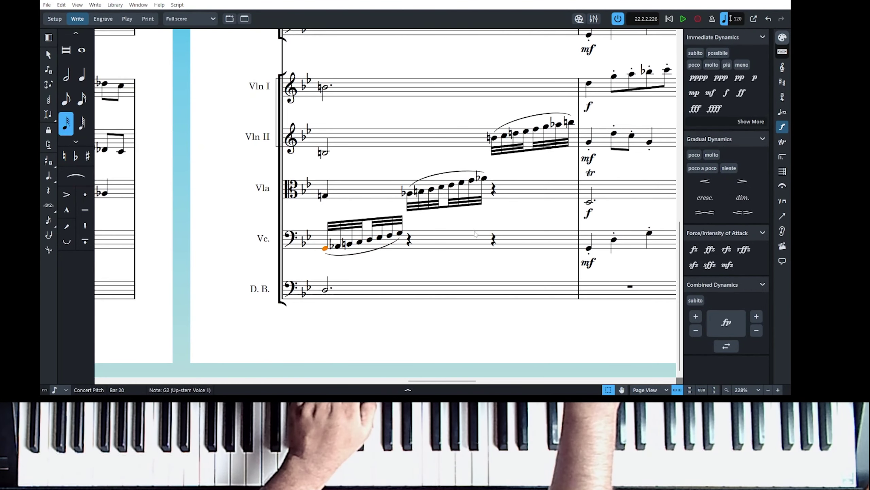
left_click(407, 193)
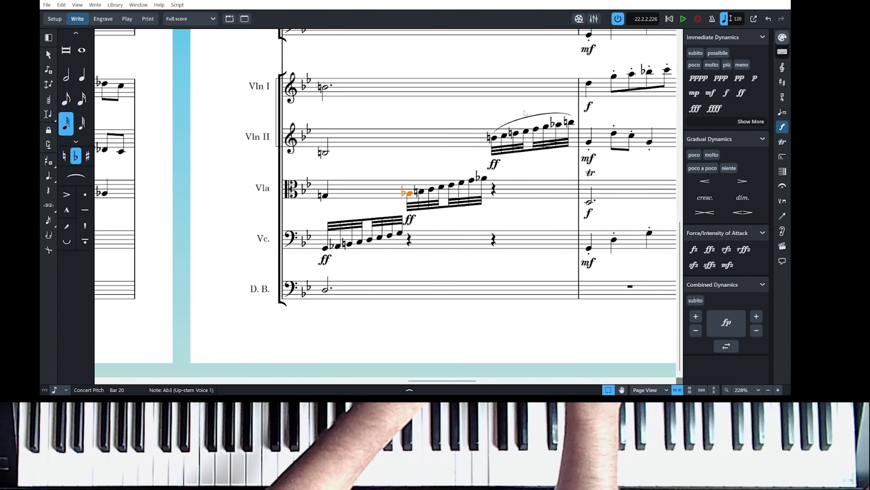
scroll(518, 122, "right", 7)
left_click(414, 112)
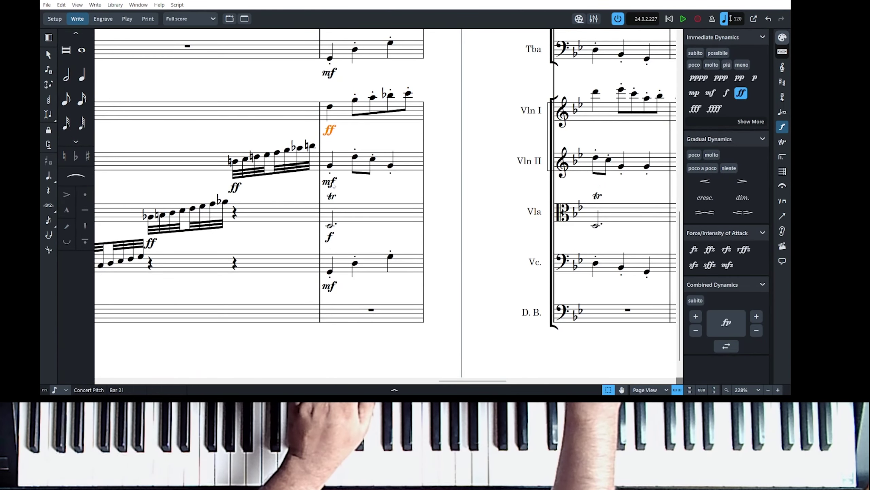
Copy Violin I's melody in bars 21–24 into the Bassoon at bar 21, two octaves lower.
scroll(385, 178, "up", 4)
left_click(330, 249)
scroll(385, 240, "right", 7)
left_click(408, 253, "shift")
scroll(386, 206, "left", 7)
scroll(386, 205, "up", 4)
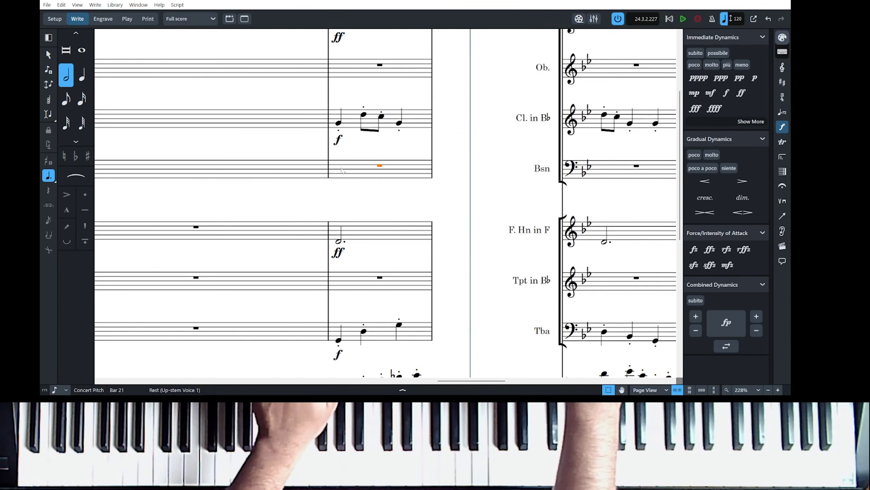
left_click(342, 170, "alt")
left_click(342, 171)
left_click(358, 179)
key("space")
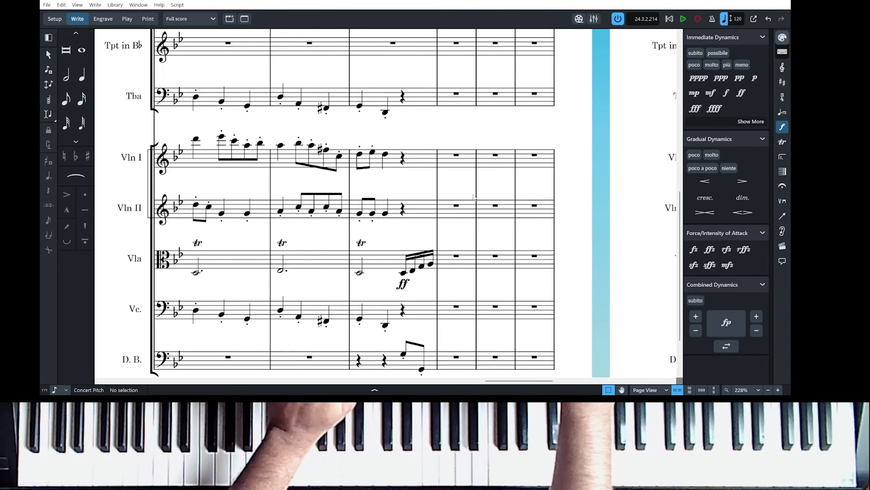
Copy the brass and string passage in bars 5–8, from French Horn down to Double Bass, to bar 25.
scroll(474, 189, "left", 10)
scroll(495, 165, "right", 3)
scroll(308, 185, "up", 4)
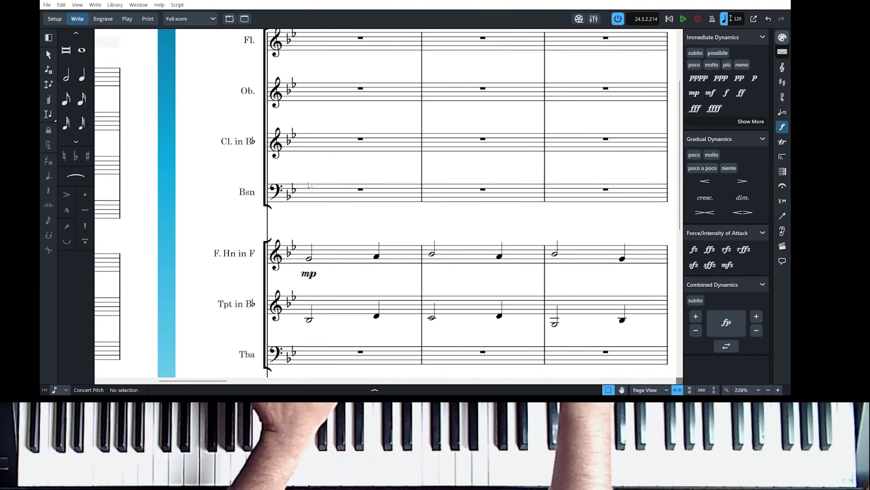
scroll(315, 188, "down", 4)
left_click(320, 190)
scroll(359, 268, "right", 4)
scroll(359, 269, "down", 2)
left_click(357, 295, "shift")
scroll(385, 205, "left", 4)
scroll(385, 206, "up", 5)
scroll(507, 126, "right", 8)
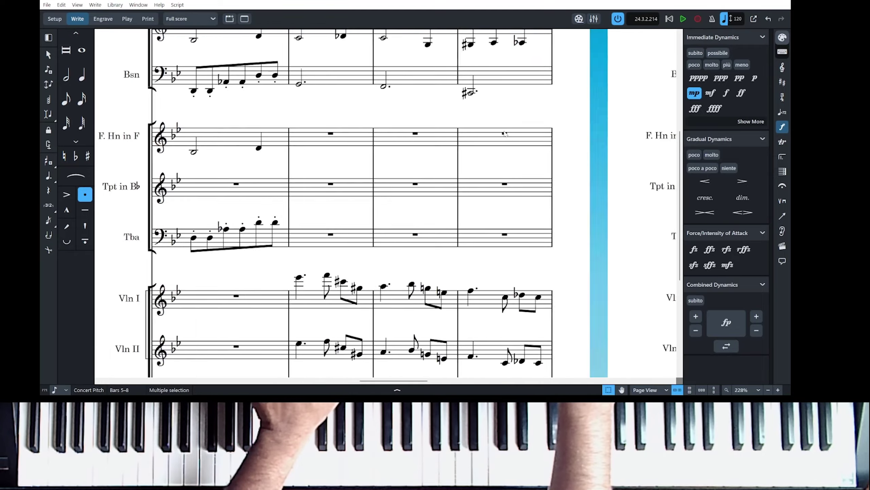
scroll(508, 130, "left", 4)
scroll(508, 130, "down", 2)
scroll(424, 201, "up", 3)
left_click(424, 199, "alt")
Copy the Viola's figure from the third beat of bar 24 through bar 28 into Violin I, two octaves higher.
scroll(425, 202, "down", 6)
left_click(419, 202)
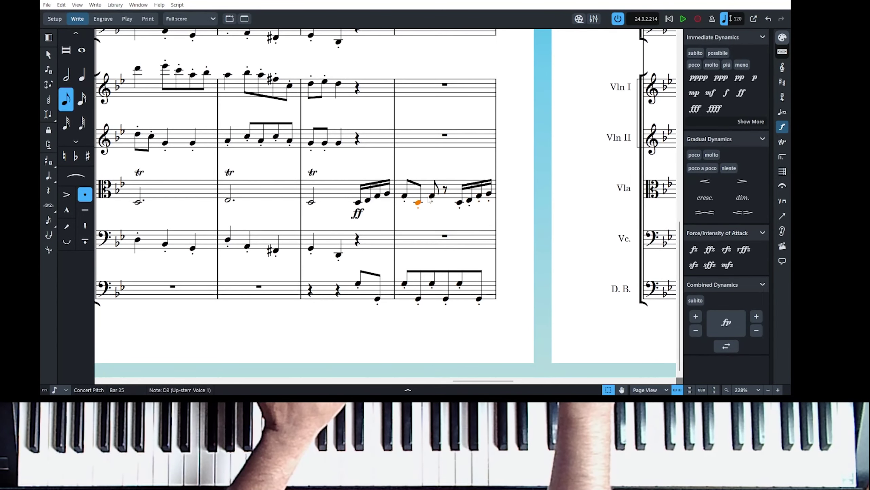
left_click(360, 202)
key("shift+Right")
key("shift+Right")
key("shift+Right")
key("shift+Right")
key("shift+Right")
key("shift+Right")
key("shift+Right")
key("shift+Right")
key("shift+Right")
key("shift+Right")
key("shift+Right")
key("shift+Right")
key("shift+Right")
key("shift+Right")
key("shift+Right")
key("shift+Right")
key("shift+Right")
key("shift+Right")
key("shift+Right")
key("shift+Right")
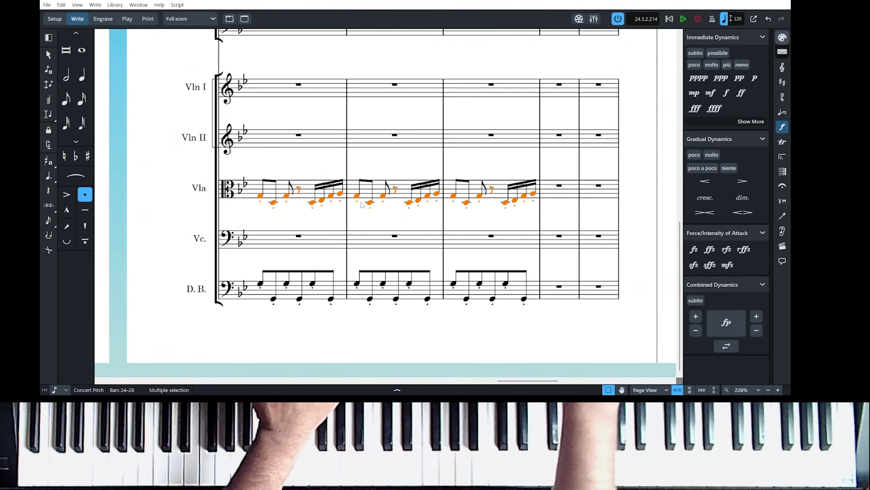
scroll(361, 205, "left", 4)
left_click(270, 87)
key("ctrl+v")
left_click(270, 83)
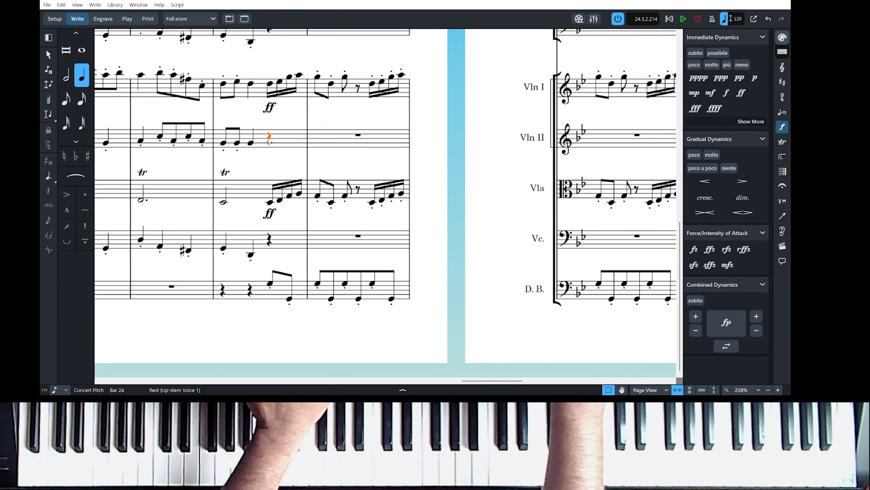
Copy the French Horn's part in bars 25–28 into Violin II and the Trumpet's part into the Violoncello.
scroll(365, 182, "up", 5)
left_click(346, 162)
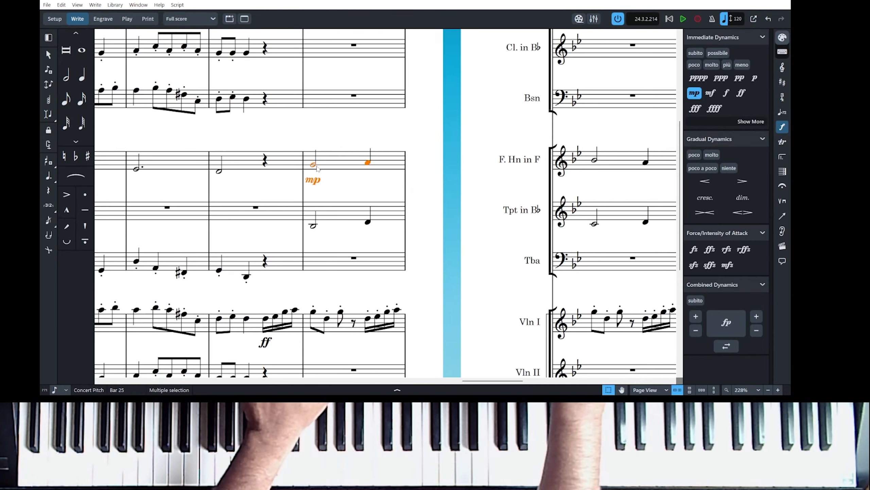
left_click(313, 164)
scroll(470, 179, "right", 6)
left_click(550, 171, "shift")
scroll(279, 202, "left", 4)
scroll(279, 202, "down", 2)
key("ctrl+z")
key("ctrl+z")
key("ctrl+z")
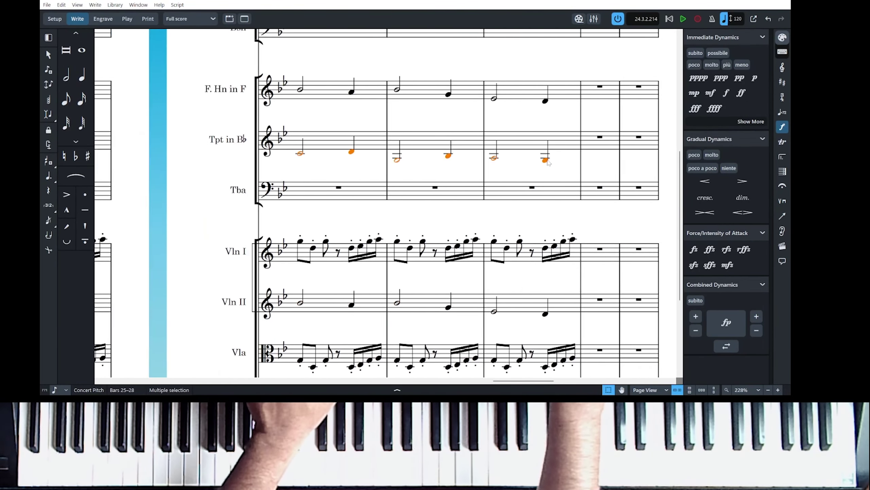
key("Escape")
Copy the Violin I, Violin II, Viola and Violoncello parts in bars 9–12 to bar 29.
scroll(387, 231, "up", 5)
scroll(349, 205, "down", 2)
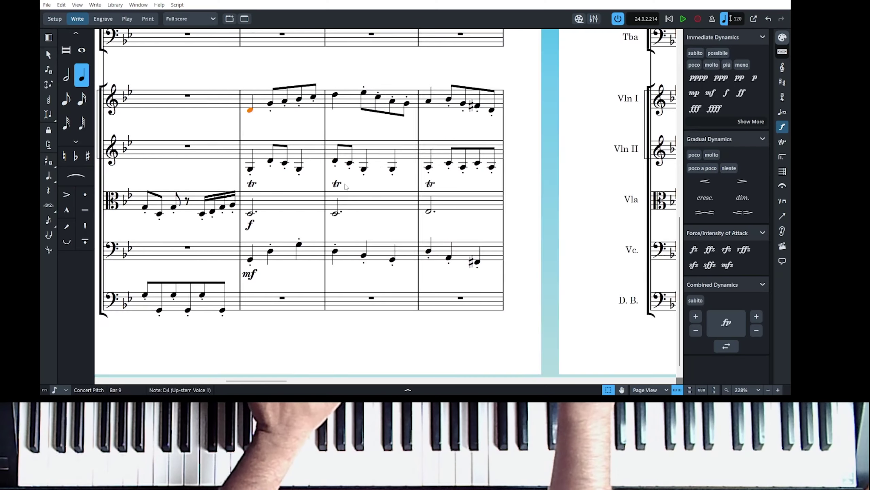
scroll(345, 185, "right", 2)
left_click(500, 265, "shift")
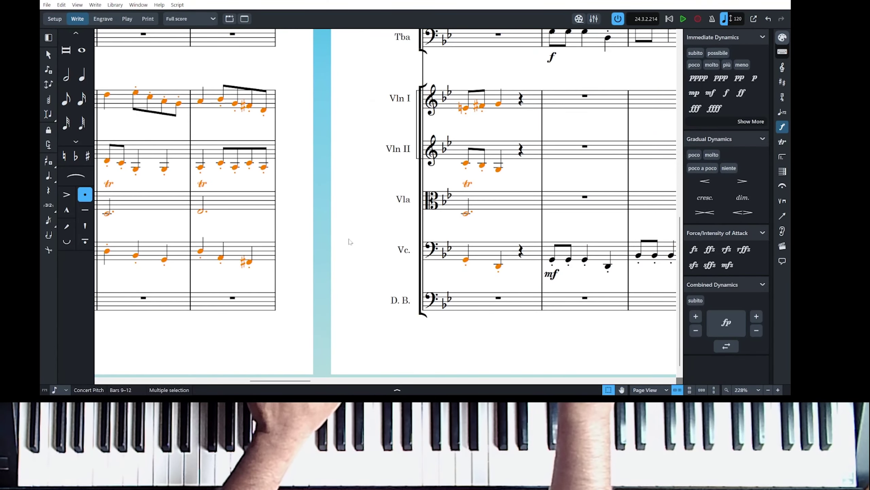
scroll(348, 239, "right", 12)
scroll(336, 194, "up", 2)
left_click(338, 191)
key("ctrl+v")
Raise the Violin I and Violin II notes in bars 29–32 by an octave.
left_click(332, 203)
scroll(377, 205, "right", 8)
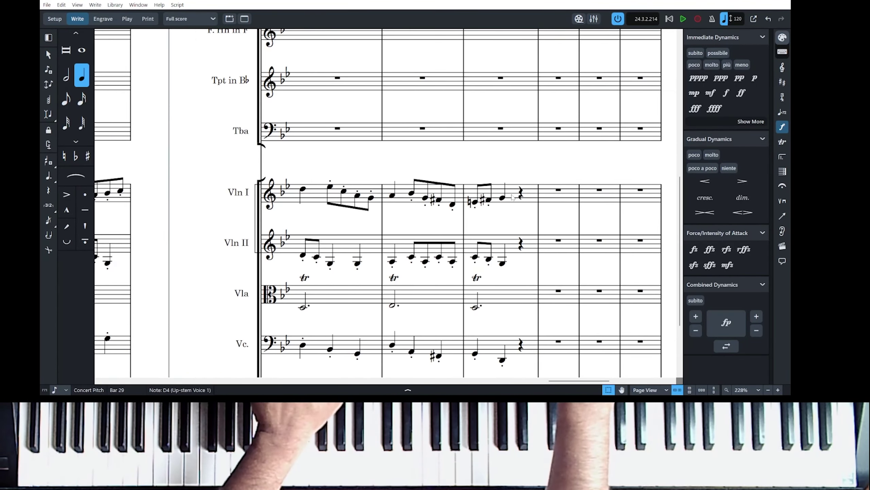
left_click(499, 197, "shift")
key("ctrl+alt+Up")
scroll(375, 244, "left", 7)
left_click(287, 263)
key("ctrl+alt+Up")
scroll(566, 252, "left", 7)
Write an eighth-note line in the Double Bass across bars 29–32, starting on G2 and ending with C, F♯ and a quarter-note G.
left_click(369, 305)
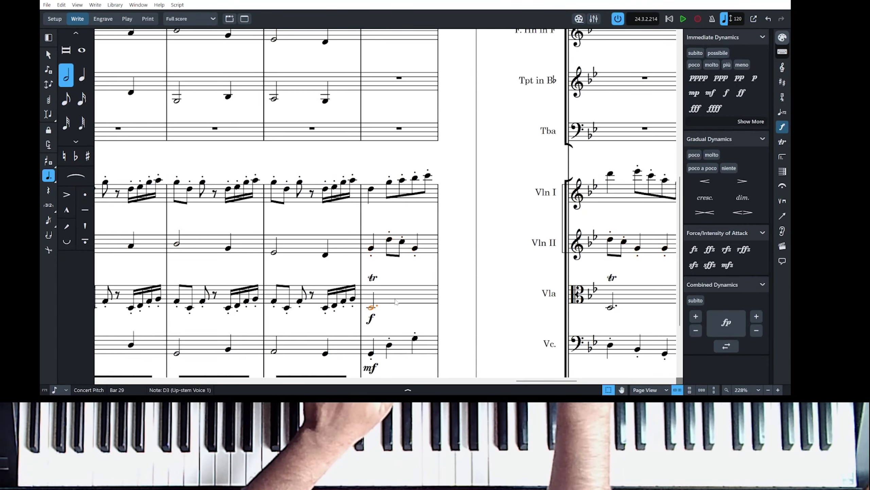
scroll(380, 326, "down", 2)
scroll(394, 284, "right", 6)
double_click(187, 323)
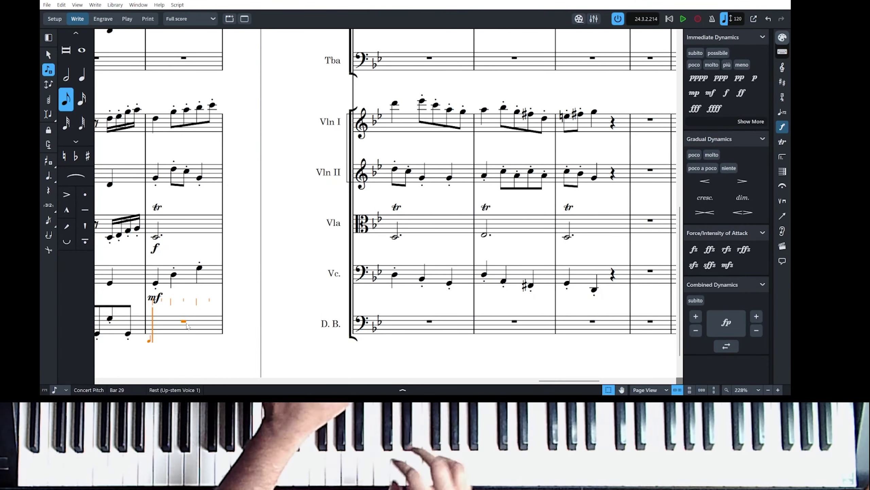
key("g")
key("g")
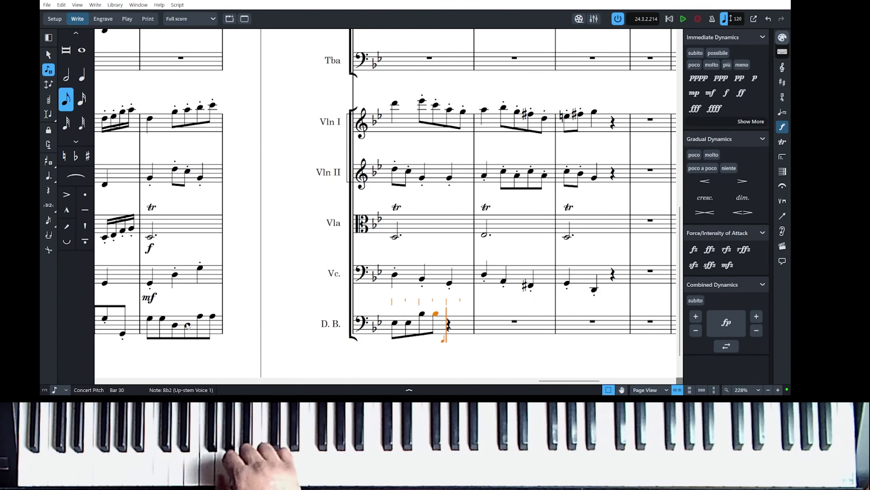
key("g")
key("g")
key("c")
key("c")
key("a")
key("a")
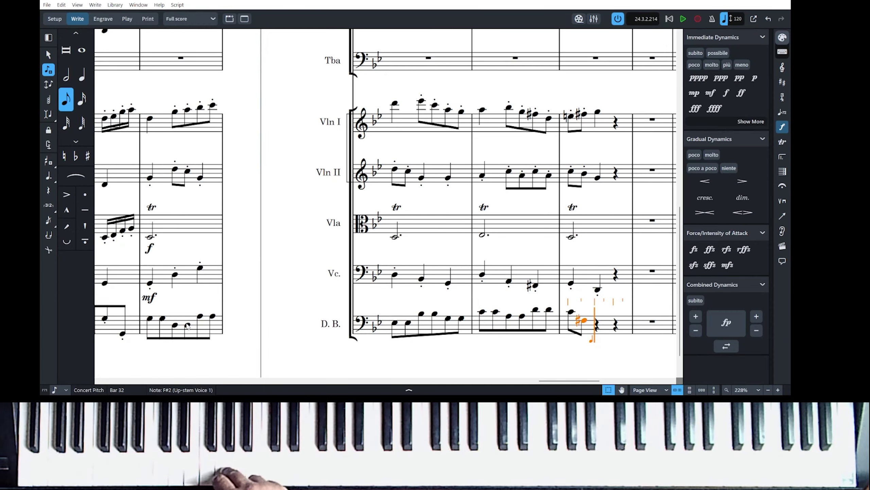
key("g")
key("6")
Add staccato marks to all the Double Bass notes in bars 29–32.
left_click(149, 318, "shift")
key("]")
left_click(470, 354)
scroll(377, 256, "up", 5)
scroll(377, 256, "left", 5)
scroll(376, 256, "down", 3)
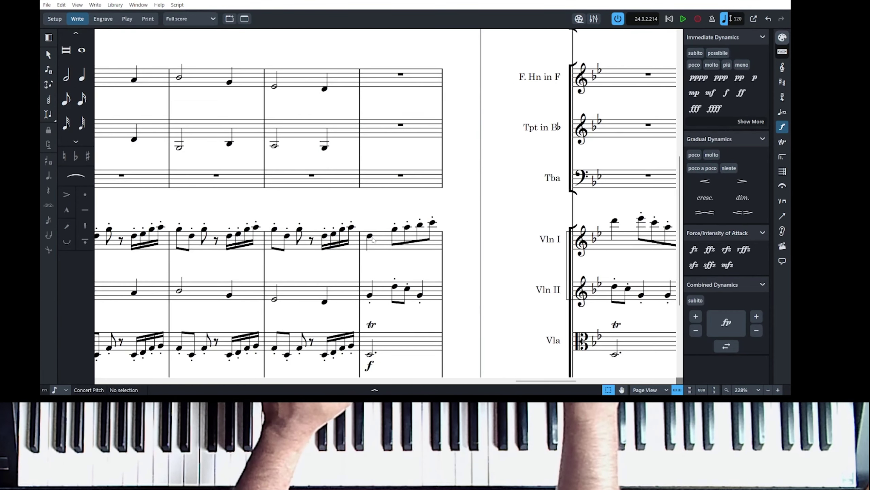
Write high five-note sixteenth figures in the Flute at bars 30 and 31, continue at bar 32, and apply an ff dynamic.
left_click(432, 223)
scroll(437, 223, "up", 3)
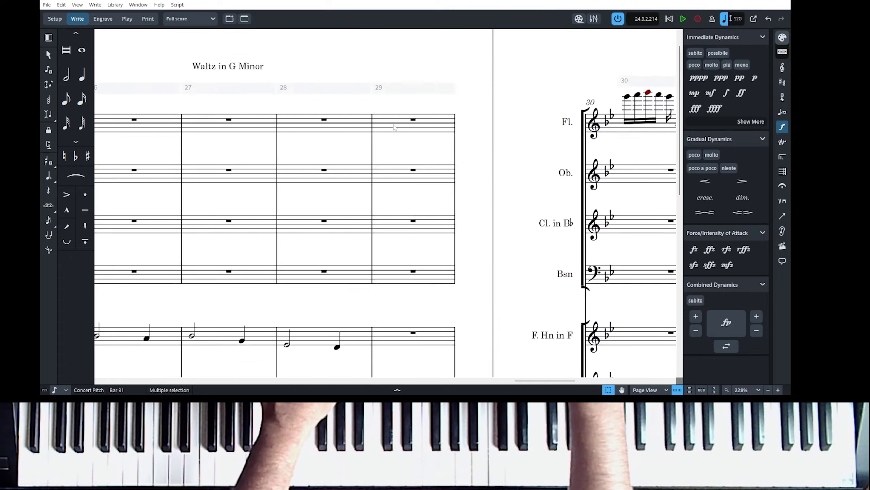
left_click(394, 127)
scroll(479, 113, "right", 5)
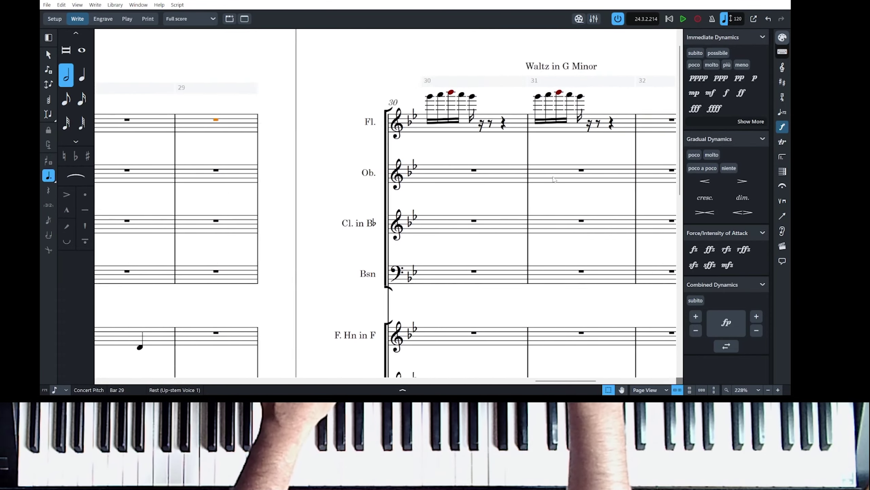
key("shift+n")
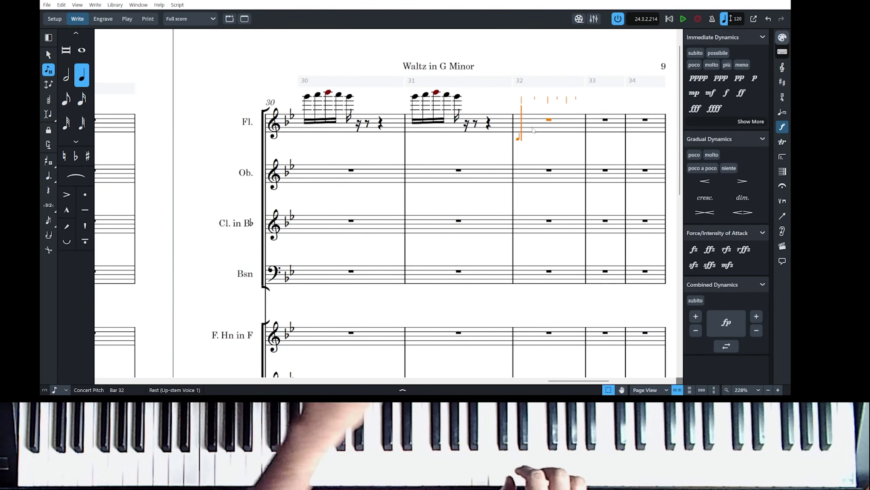
key("4")
left_click(741, 93)
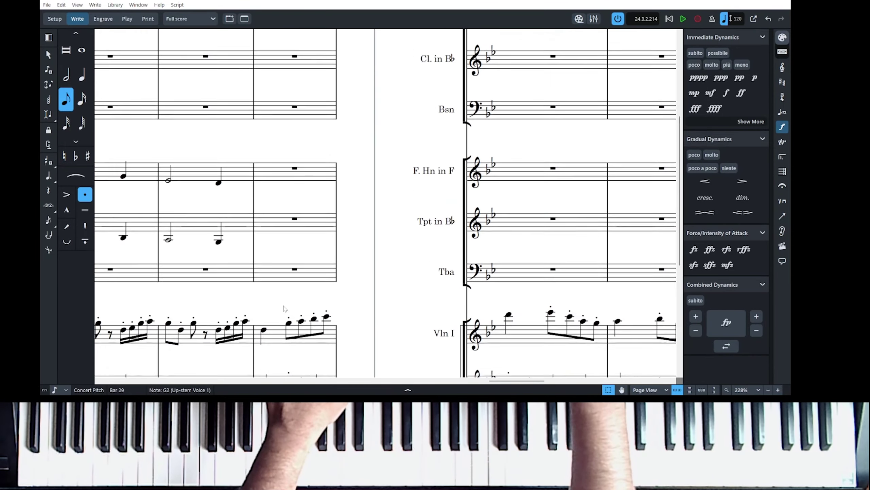
Copy Violin I's notes in bars 29–32 into the Trumpet at bar 29 and lower them an octave.
scroll(284, 308, "down", 3)
left_click(263, 272)
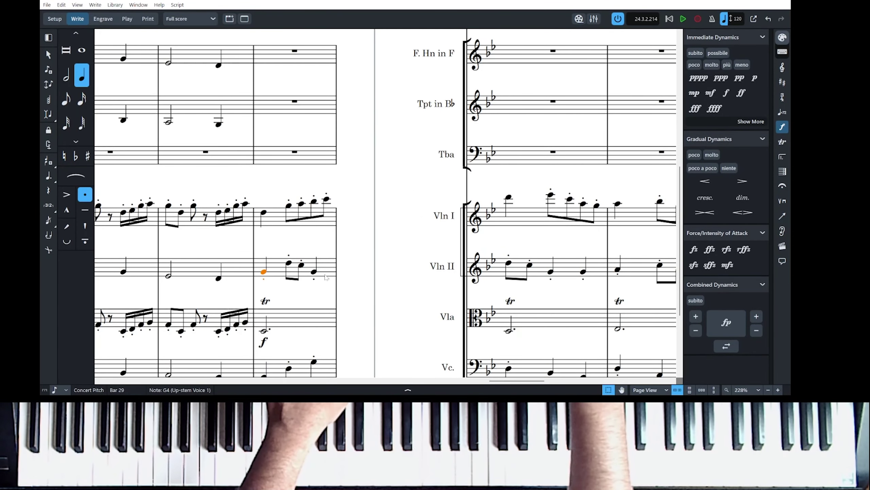
scroll(264, 271, "left", 5)
left_click(466, 212)
scroll(467, 212, "right", 10)
left_click(515, 217, "shift")
scroll(515, 217, "left", 7)
left_click(262, 103, "alt")
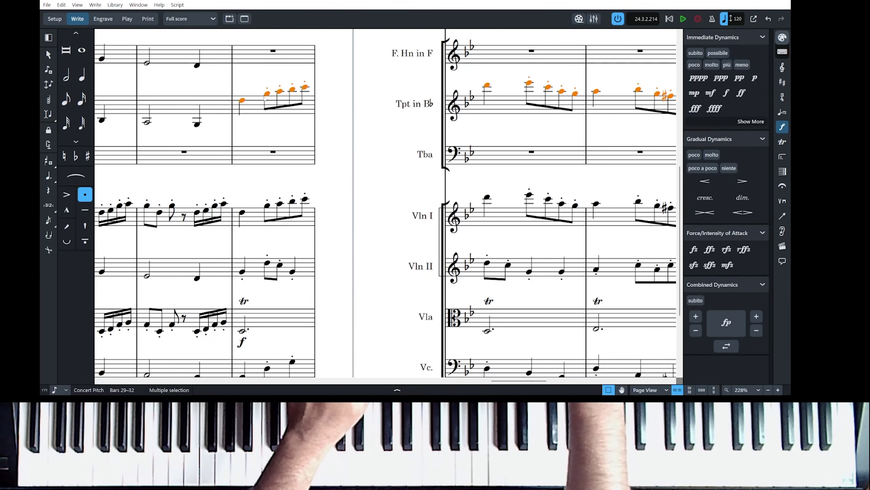
left_click(242, 101)
scroll(258, 113, "right", 6)
left_click(515, 94, "shift")
key("ctrl+alt+Down")
Copy Violin II's notes in bars 29–32 into the Tuba at bar 29, an octave lower.
scroll(432, 242, "left", 8)
scroll(432, 242, "down", 1)
left_click(431, 241)
left_click(414, 225)
scroll(416, 226, "right", 10)
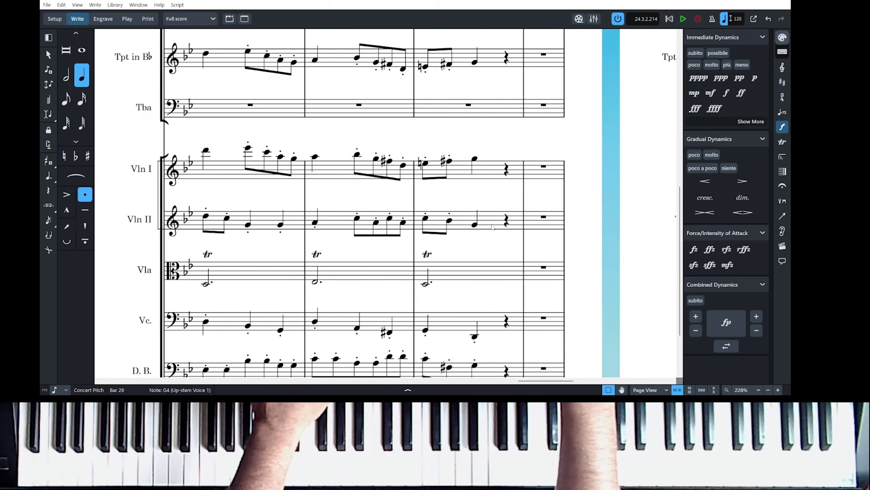
left_click(509, 222, "shift")
key("ctrl+c")
scroll(507, 219, "left", 6)
left_click(267, 104)
key("ctrl+v")
Copy the Viola's trilled notes in bars 29–32 into the French Horn at bar 29.
scroll(295, 150, "up", 10)
scroll(296, 150, "down", 10)
left_click(297, 252)
scroll(297, 253, "right", 7)
left_click(511, 253, "shift")
scroll(511, 252, "left", 8)
scroll(296, 199, "up", 6)
left_click(295, 199)
key("ctrl+v")
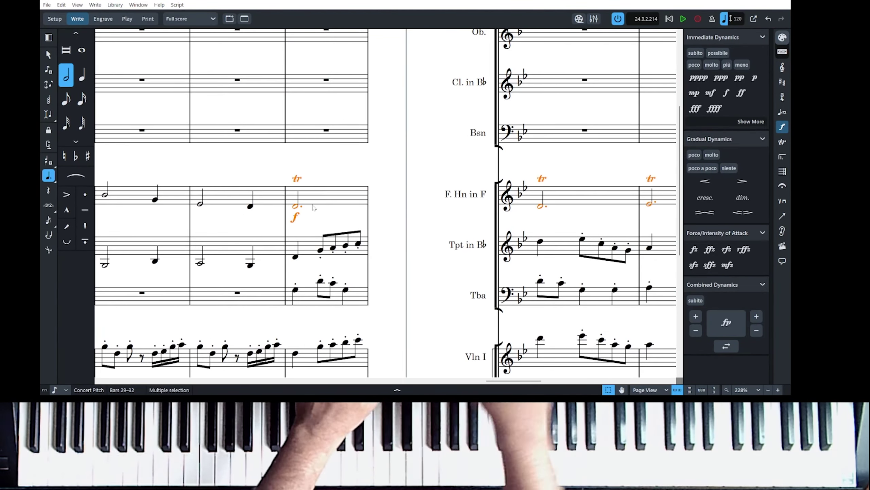
Remove the trills from the French Horn's dotted half notes in bars 30–32.
left_click(541, 179)
key("Delete")
left_click(582, 179)
key("Delete")
left_click(560, 180)
key("Delete")
Copy the French Horn's sustained notes in bars 29–32 into the Bassoon.
left_click(229, 206)
left_click(551, 206, "shift")
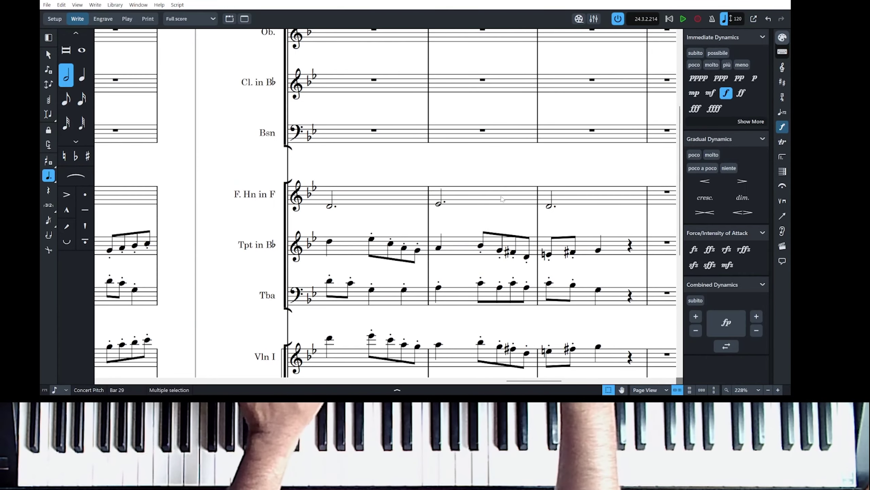
scroll(294, 196, "left", 5)
left_click(462, 247)
scroll(462, 247, "right", 10)
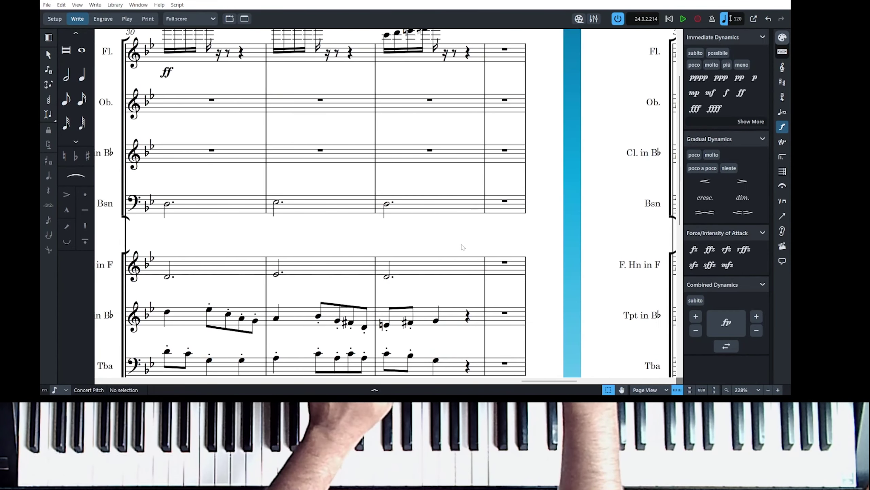
Replace the end-repeat barline at the end of bar 32 with a final barline.
scroll(463, 247, "left", 1)
left_click(533, 206)
left_click(782, 171)
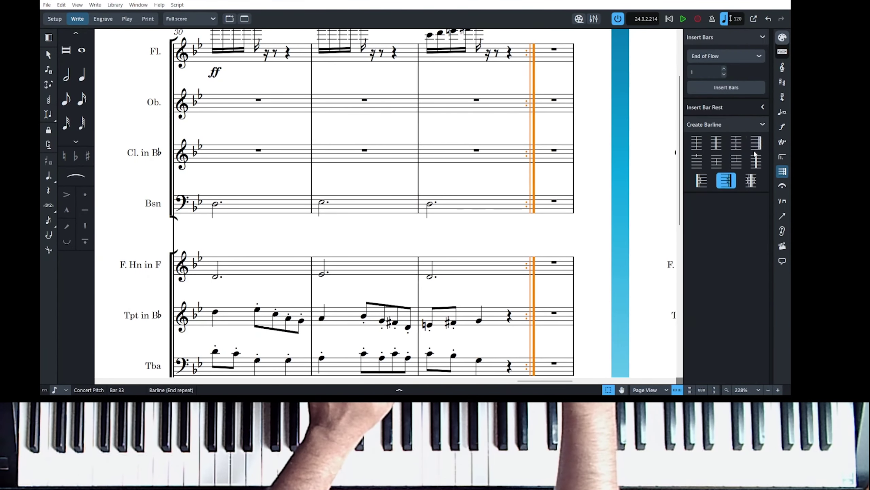
left_click(756, 143)
Select the empty bars 33–43 after the end of the music, from the Flute down to the Double Bass.
scroll(445, 137, "right", 4)
left_click(444, 49)
scroll(444, 137, "down", 10)
scroll(444, 137, "right", 10)
left_click(594, 293, "shift")
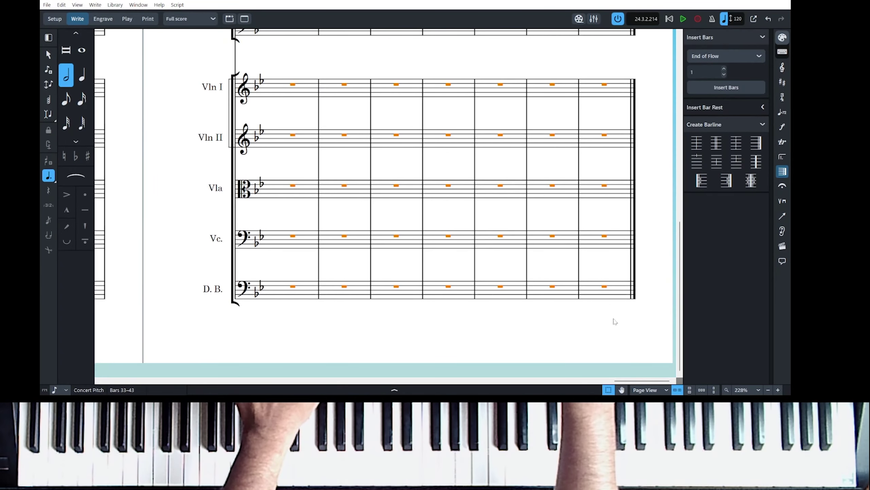
scroll(385, 195, "left", 8)
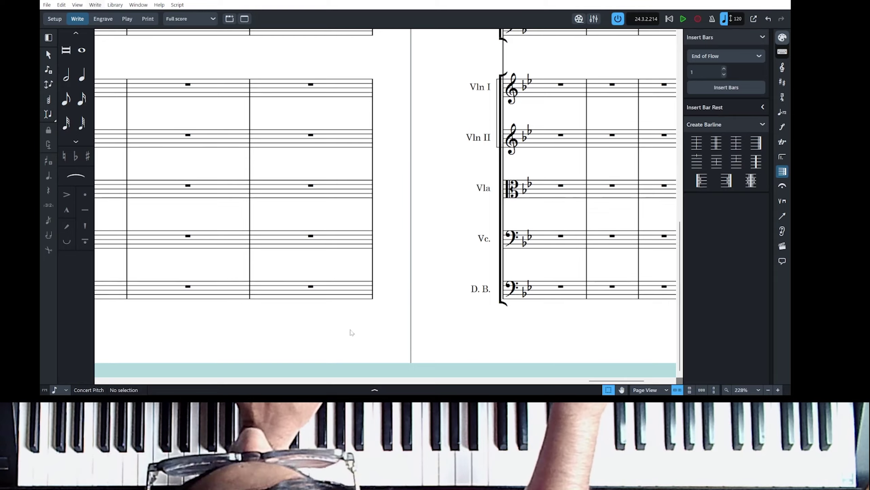
scroll(346, 324, "left", 12)
scroll(306, 188, "up", 10)
left_click(447, 148)
scroll(447, 148, "down", 10)
scroll(446, 147, "right", 12)
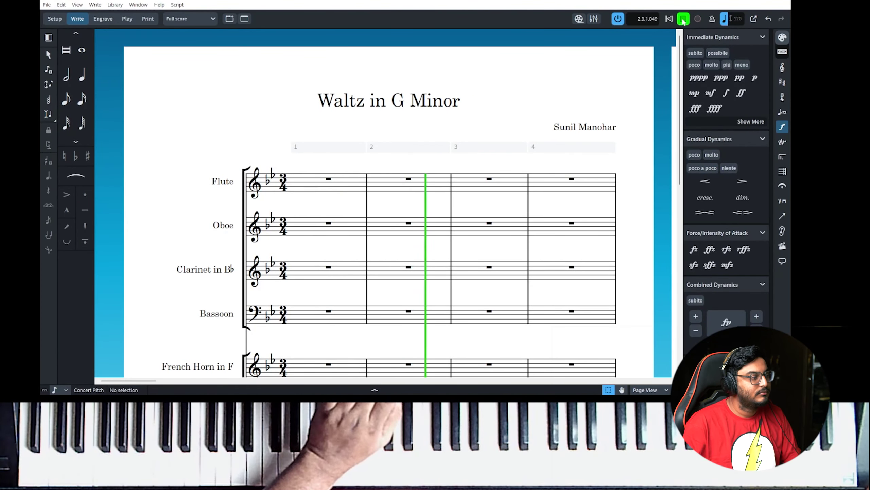
Play the waltz from the beginning and follow the playback through the opening bars down to the strings.
scroll(325, 198, "down", 3)
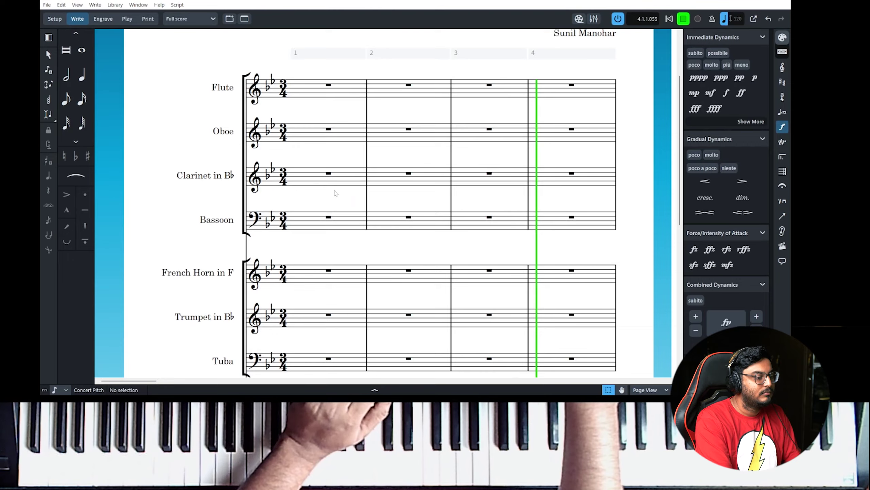
scroll(334, 194, "down", 8)
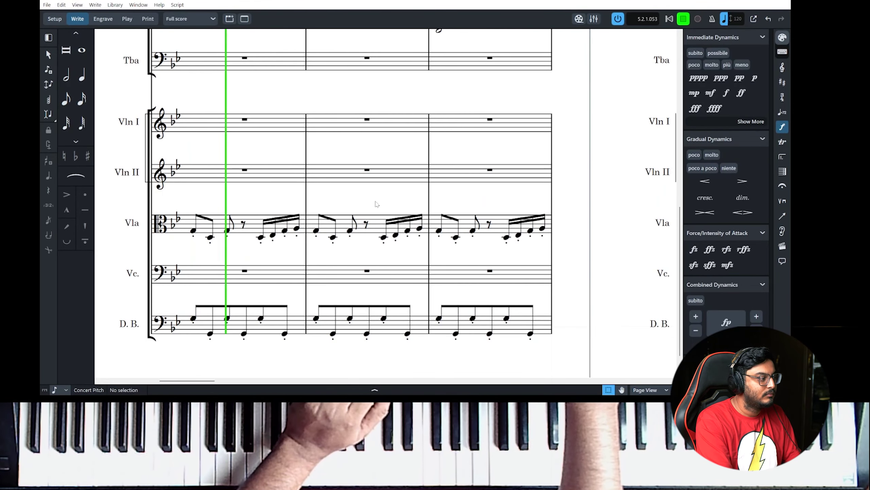